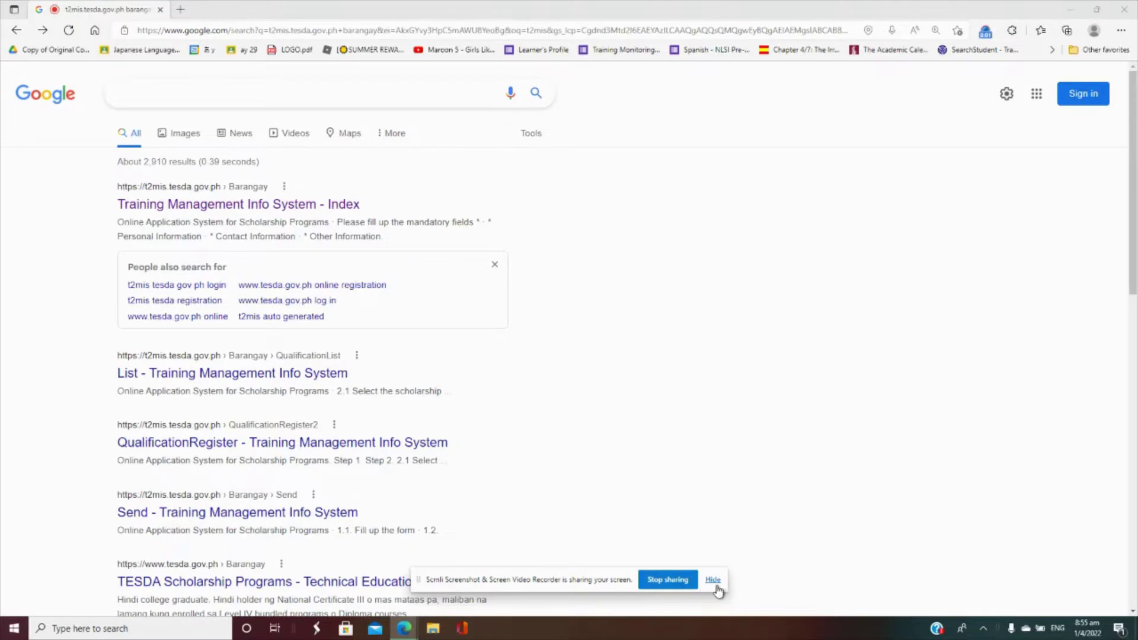
- Search Google for 't2mis.tesda.gov.ph barangay' and open the Training Management Info System - Index result
{"action": "left_click", "coordinate": [715, 580]}
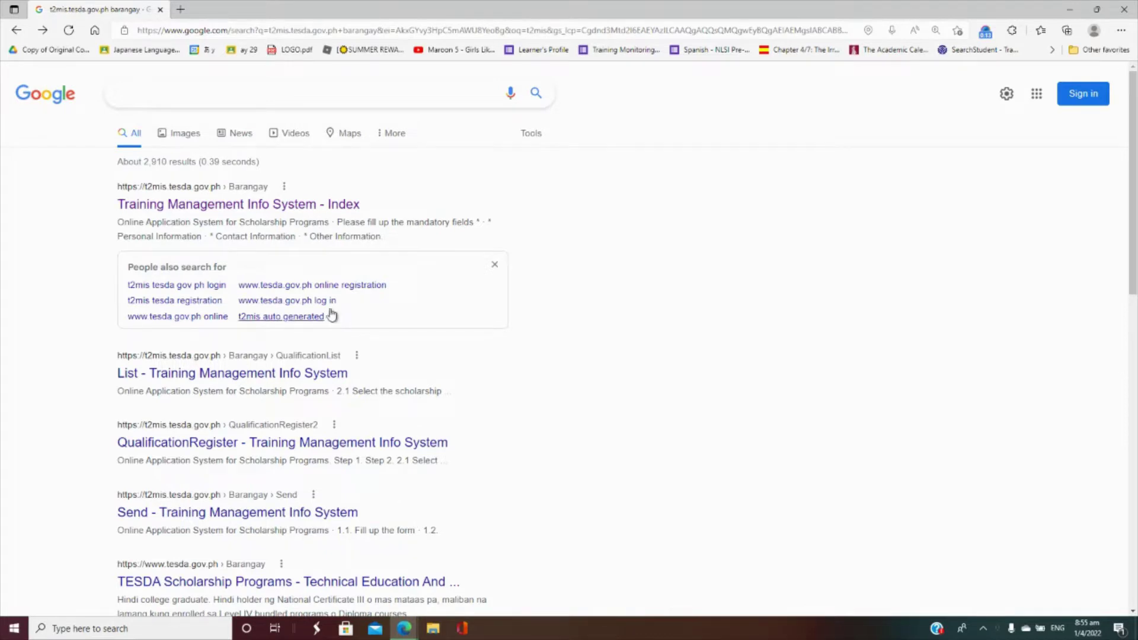
{"action": "left_click", "coordinate": [179, 99]}
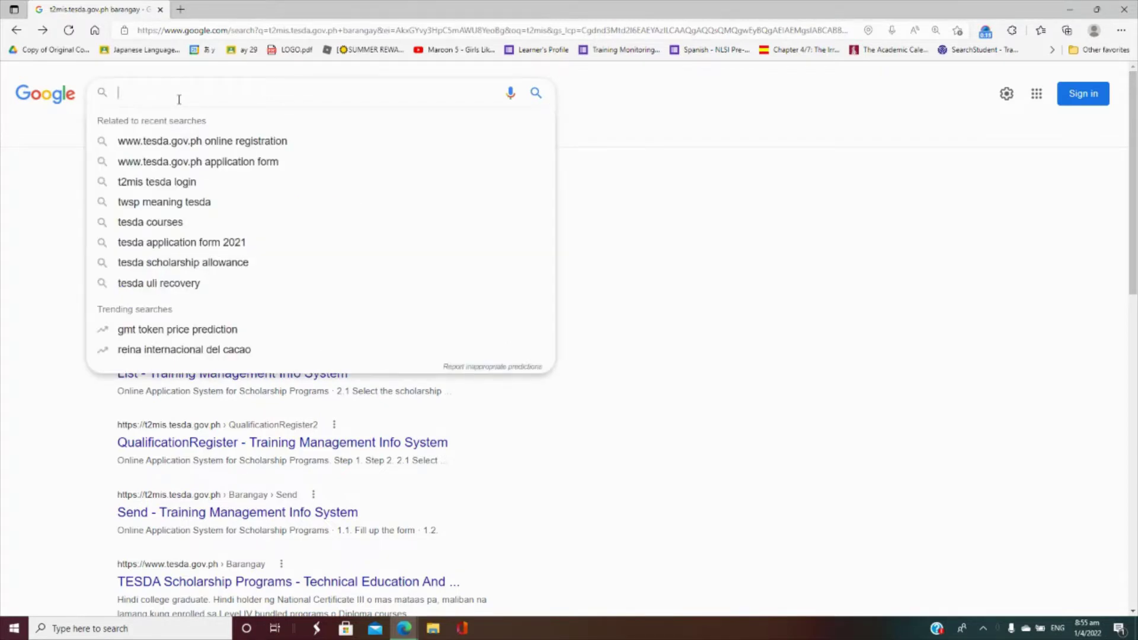
{"action": "type", "text": "t2"}
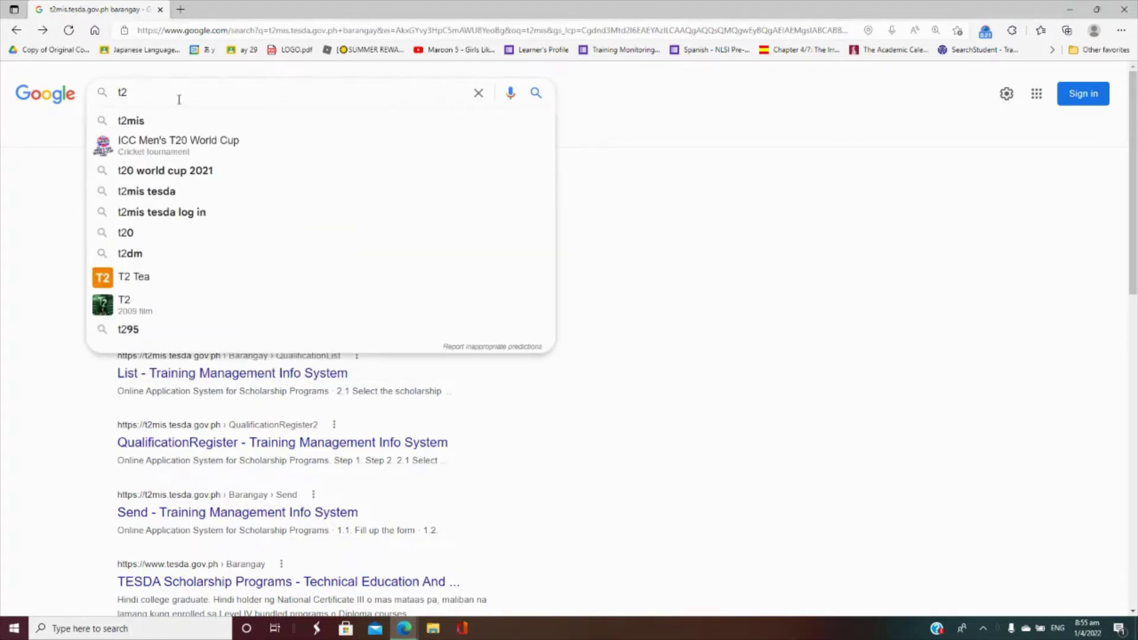
{"action": "type", "text": "mis"}
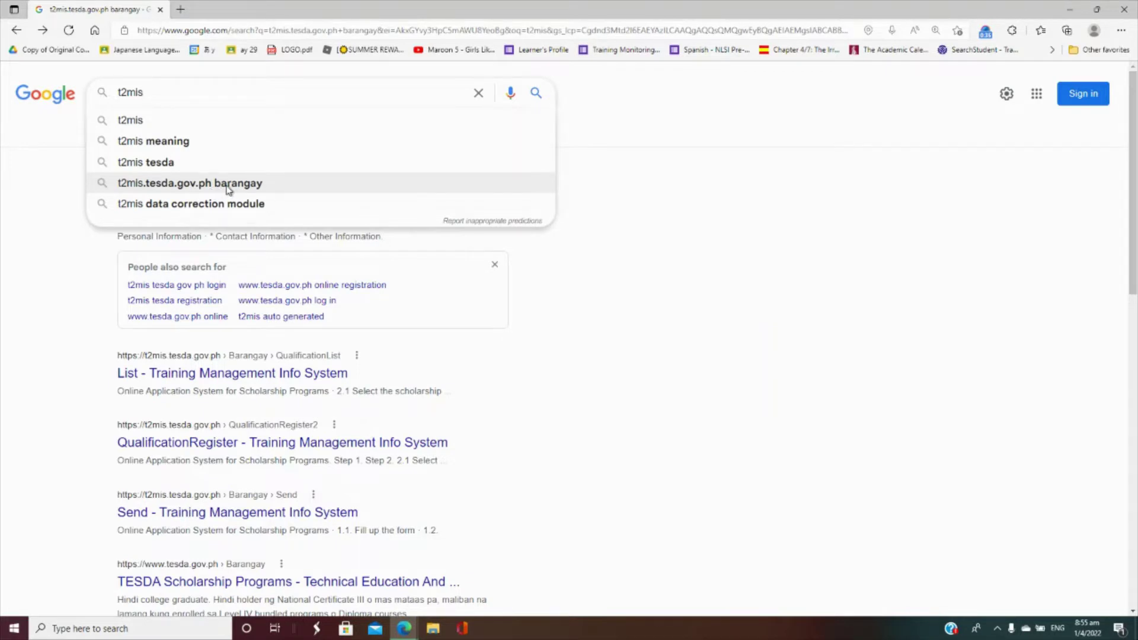
{"action": "left_click", "coordinate": [229, 184]}
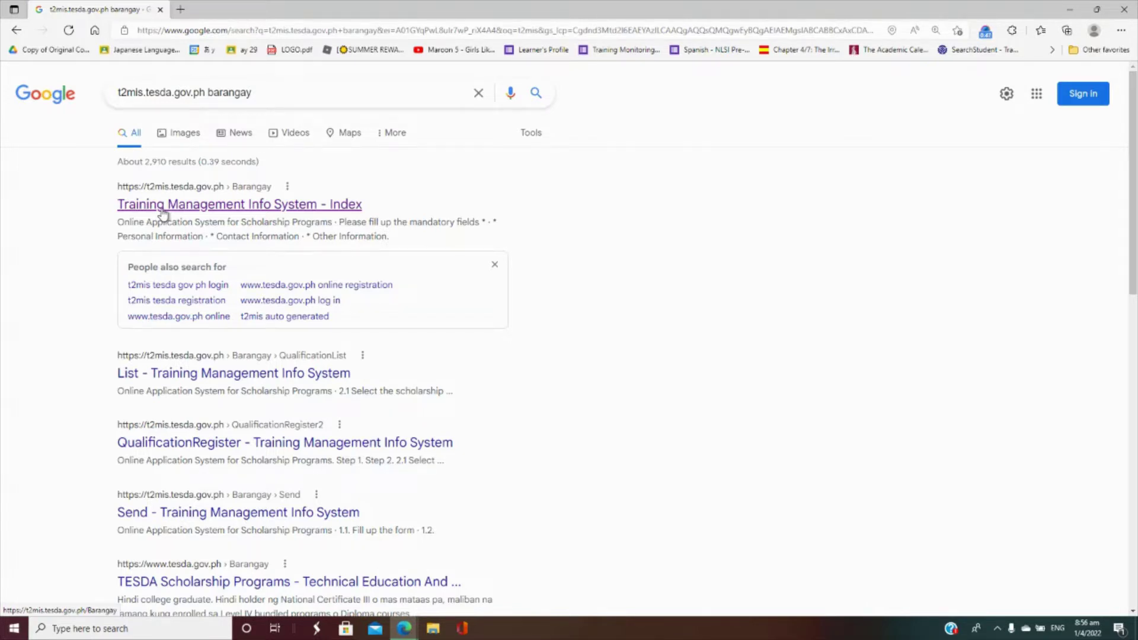
{"action": "left_click", "coordinate": [162, 212]}
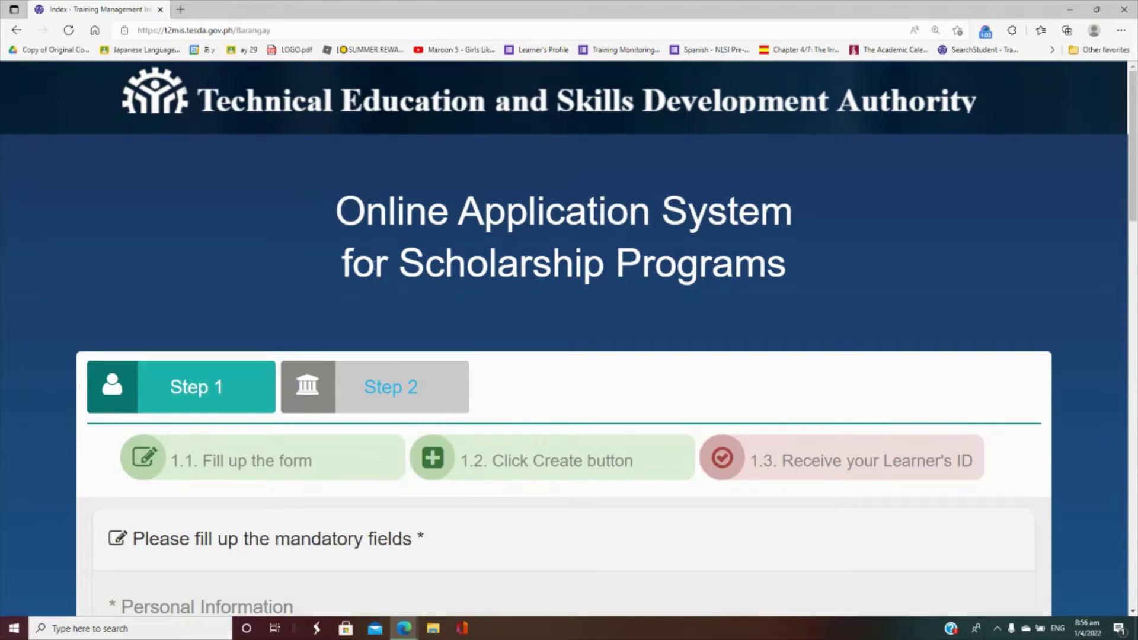
- Scroll through the empty Step 1 form to review its Personal, Contact and Other Information sections
{"action": "scroll", "coordinate": [477, 267], "scroll_direction": "down", "scroll_amount": 10}
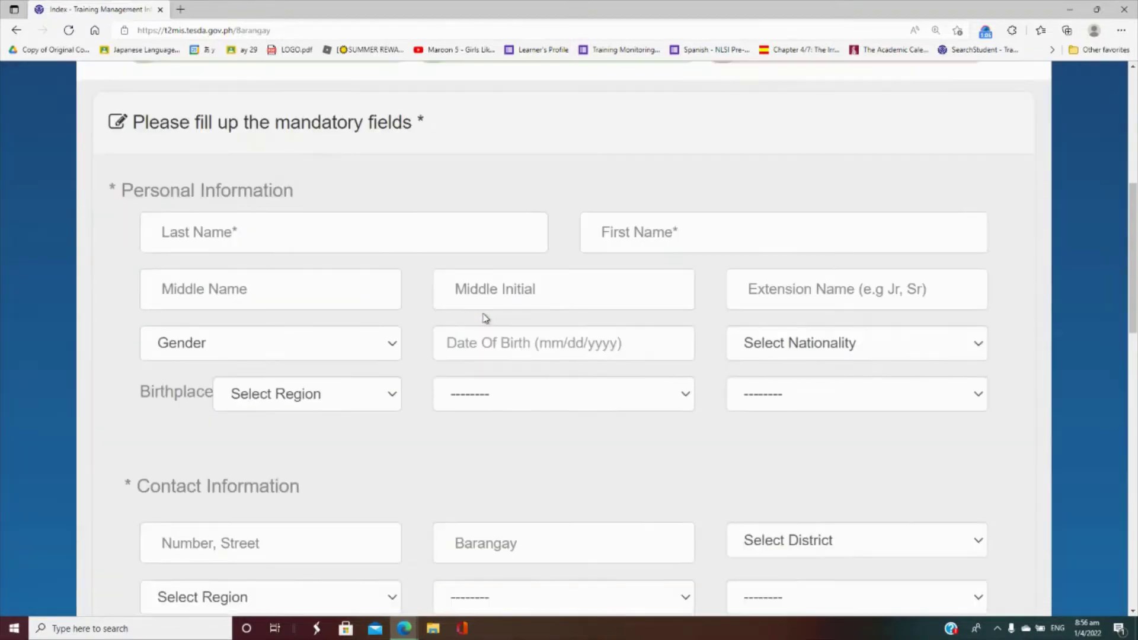
{"action": "scroll", "coordinate": [488, 313], "scroll_direction": "down", "scroll_amount": 12}
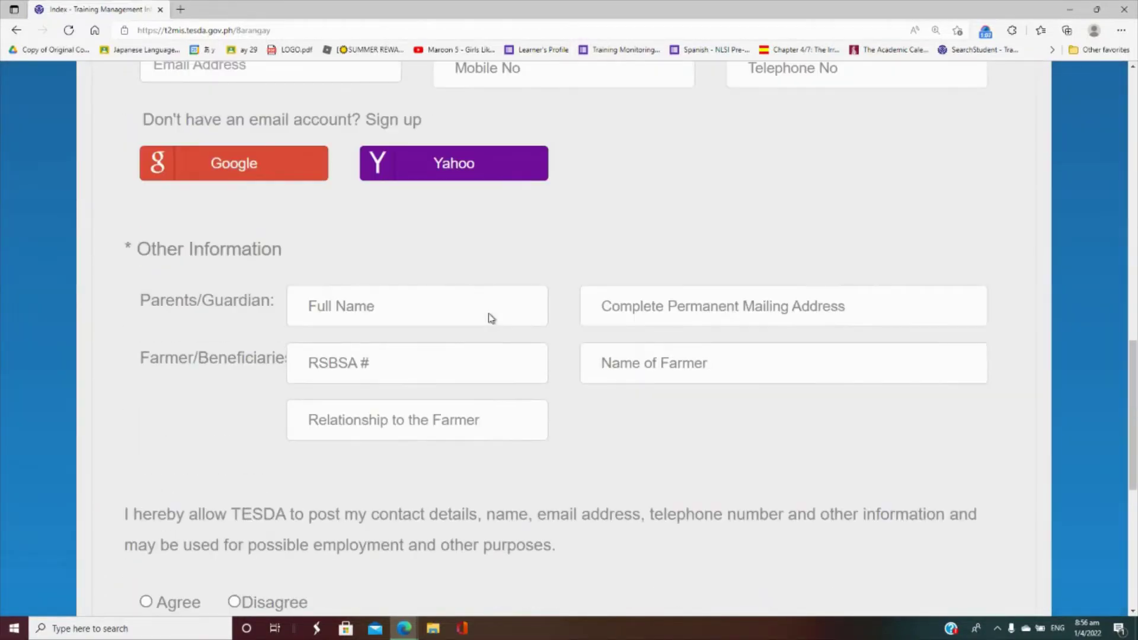
{"action": "scroll", "coordinate": [489, 313], "scroll_direction": "up", "scroll_amount": 20}
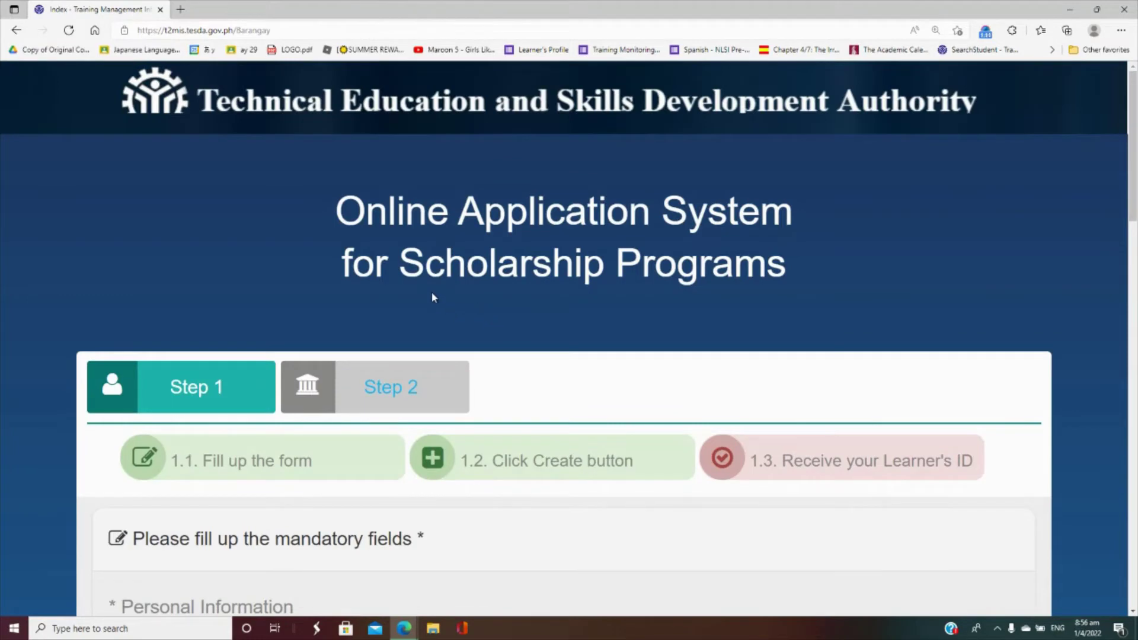
{"action": "scroll", "coordinate": [432, 293], "scroll_direction": "down", "scroll_amount": 3}
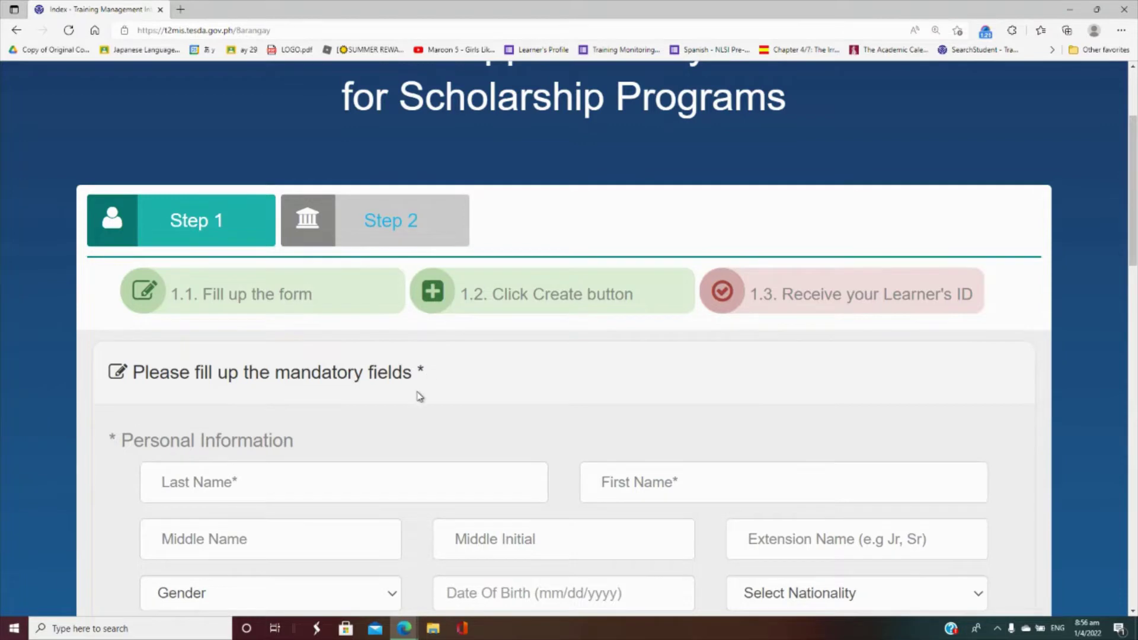
{"action": "scroll", "coordinate": [418, 394], "scroll_direction": "down", "scroll_amount": 3}
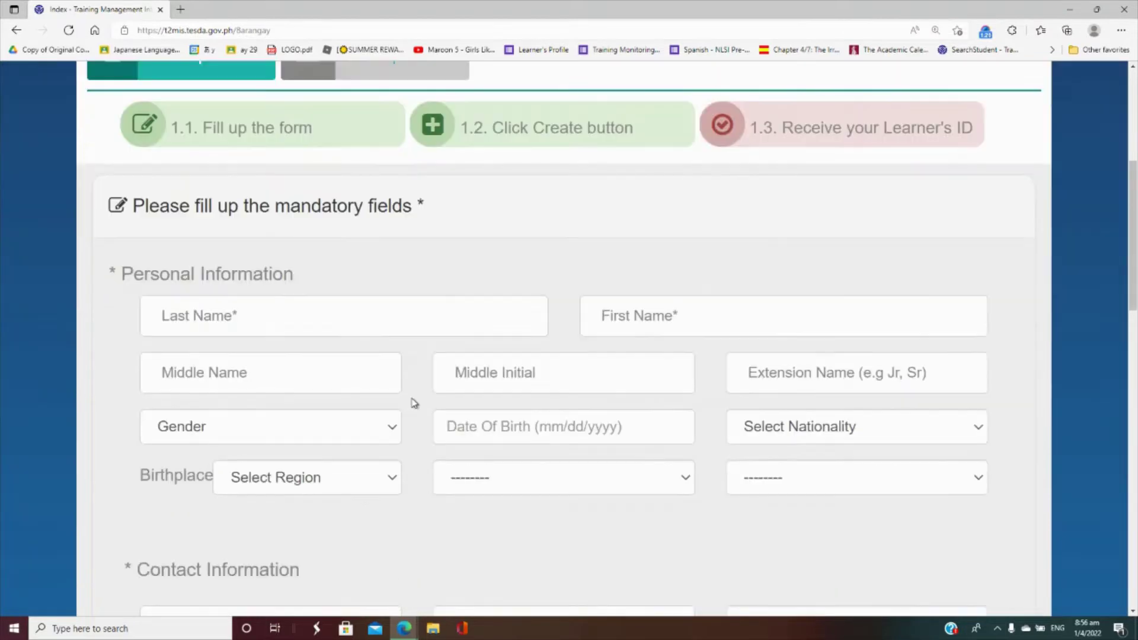
- Enter the applicant's last name in the Last Name field
{"action": "left_click", "coordinate": [351, 328]}
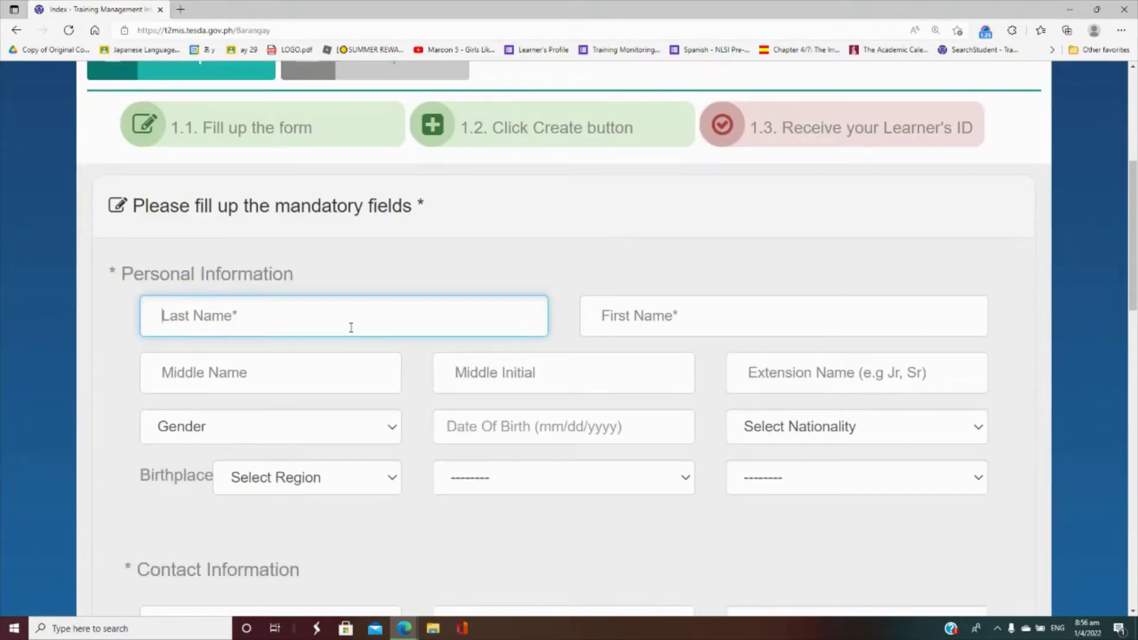
{"action": "type", "text": "DELACRUS"}
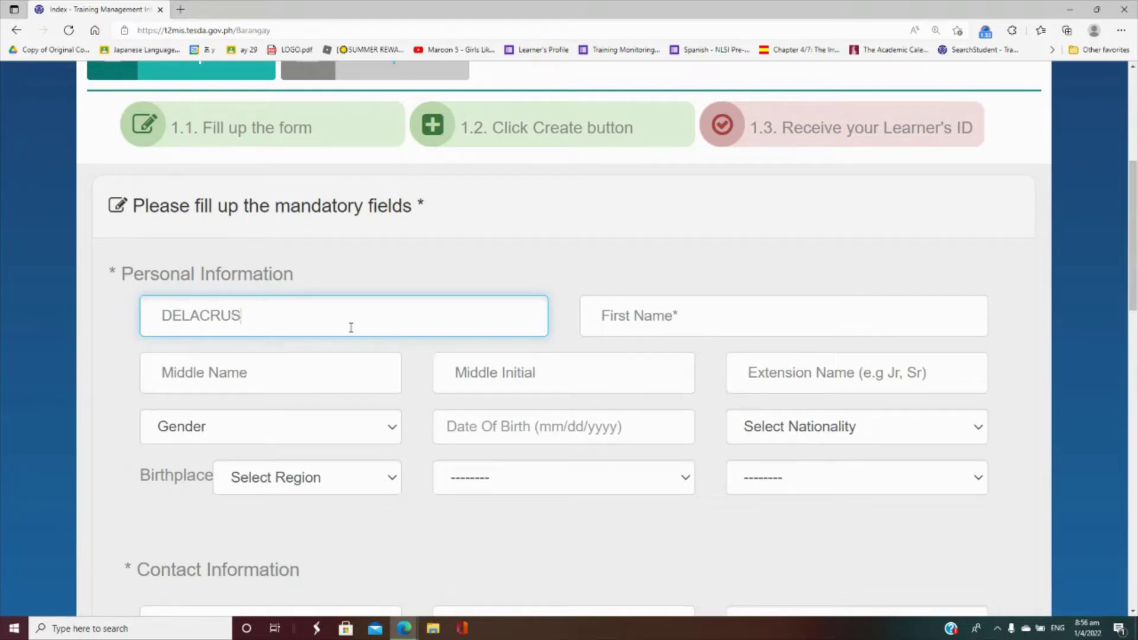
{"action": "key", "text": "BackSpace"}
{"action": "type", "text": "Z"}
- Fill in the applicant's first name, middle name and middle initial
{"action": "key", "text": "Tab"}
{"action": "type", "text": "JUAN"}
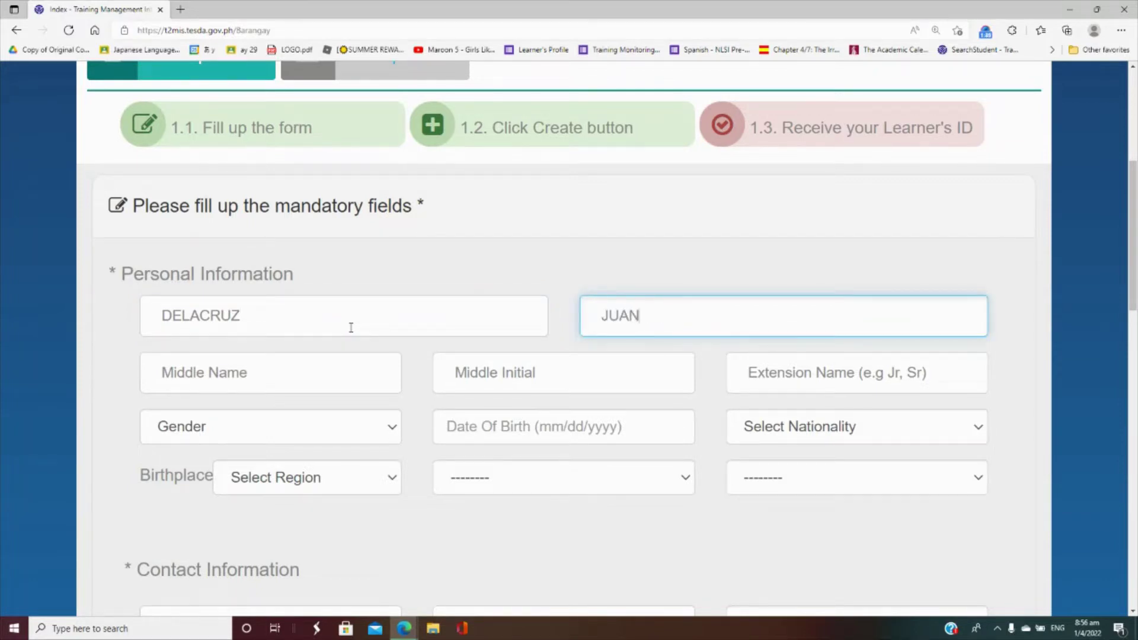
{"action": "key", "text": "Tab"}
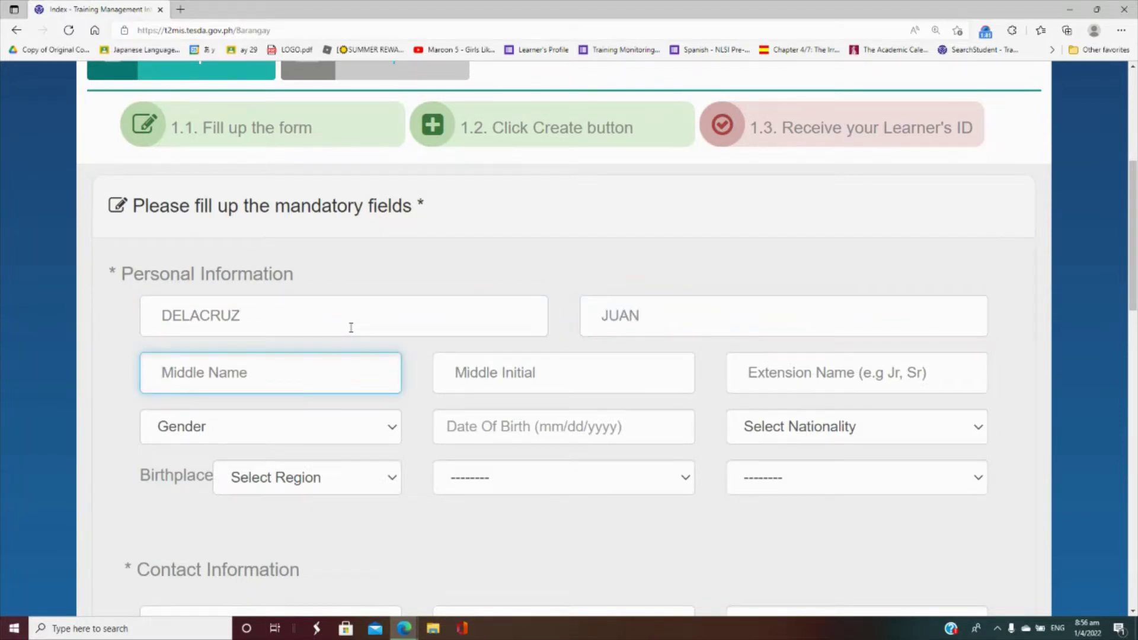
{"action": "type", "text": "TAMS"}
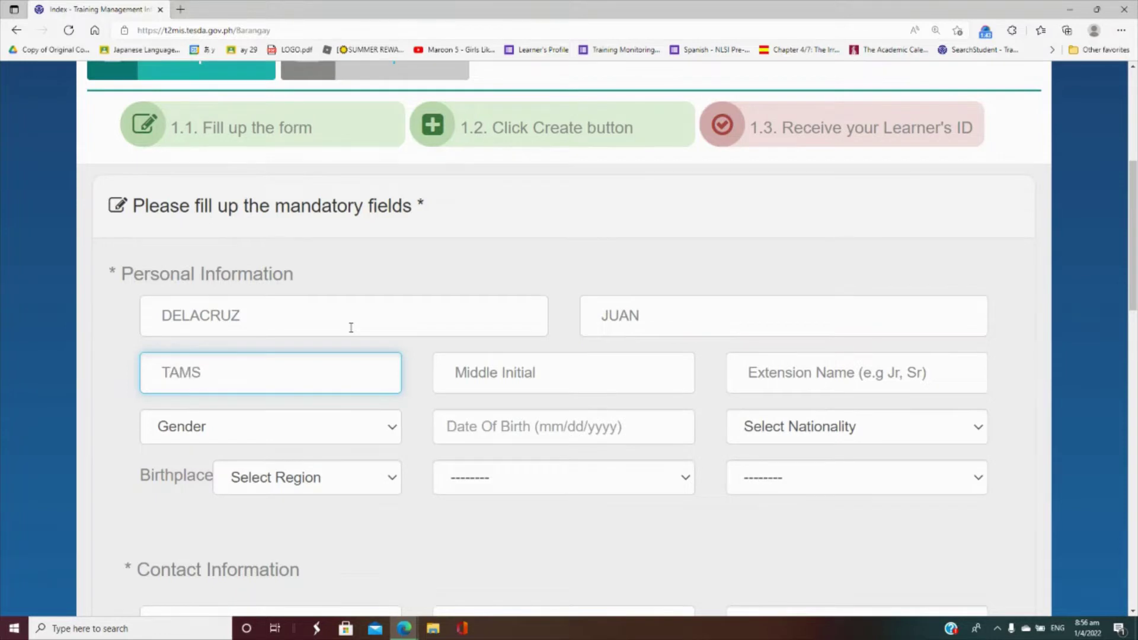
{"action": "key", "text": "BackSpace"}
{"action": "type", "text": "AD"}
{"action": "key", "text": "Tab"}
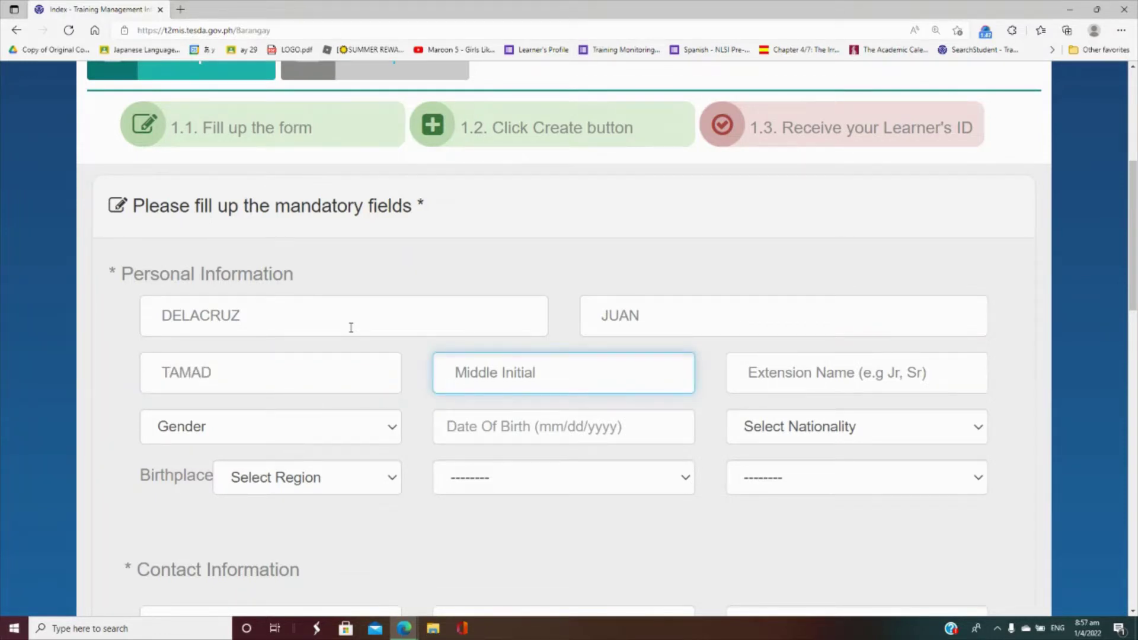
{"action": "type", "text": "T"}
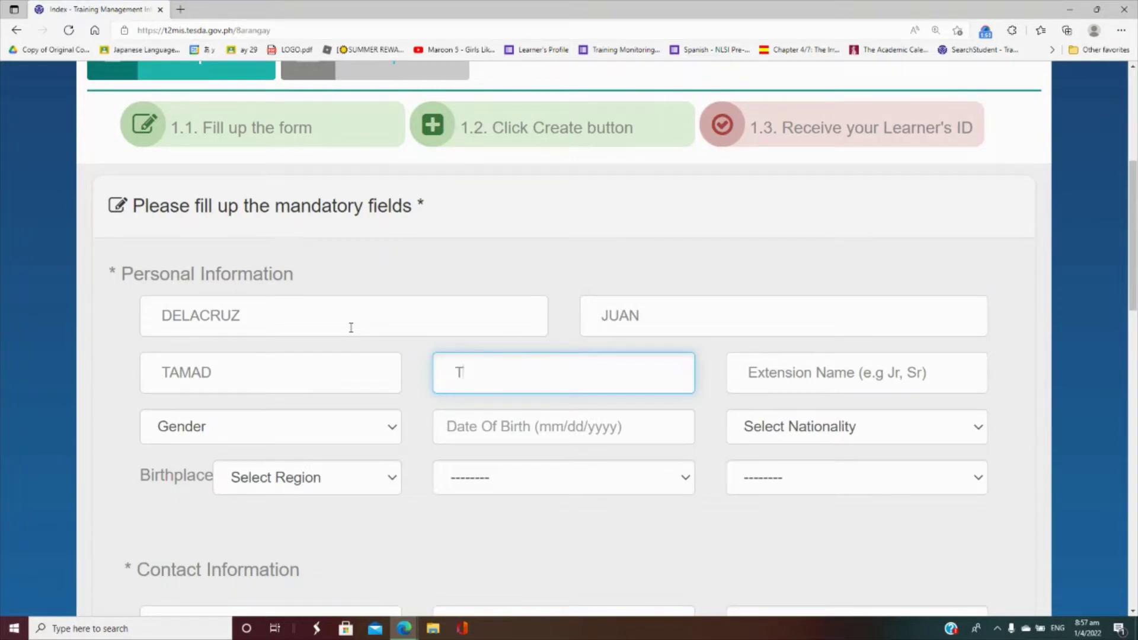
{"action": "key", "text": "Tab"}
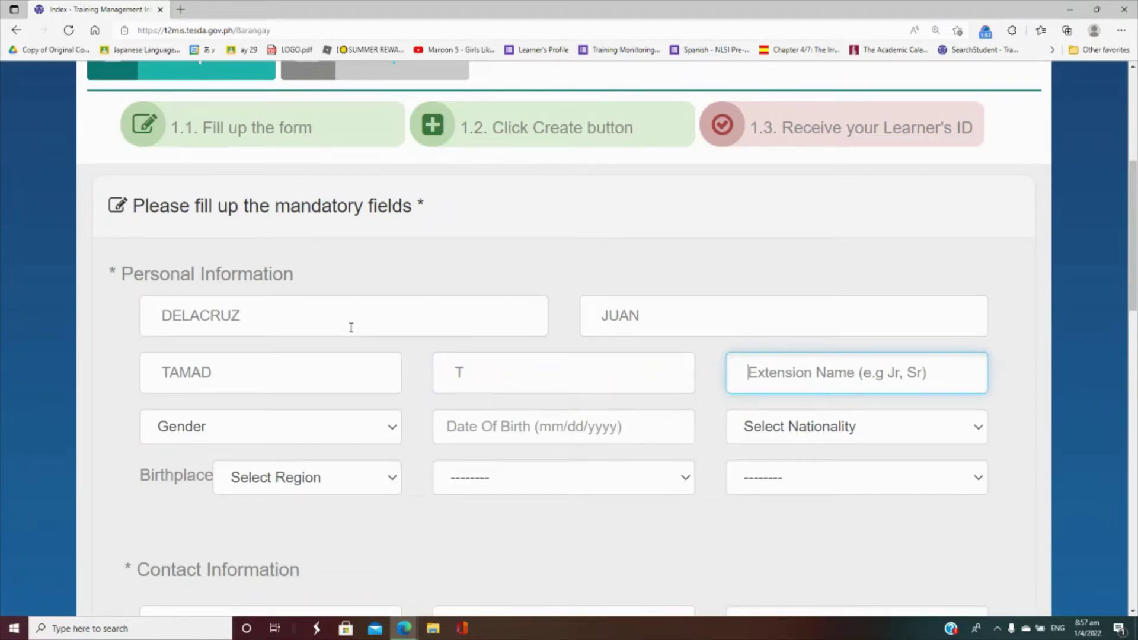
{"action": "key", "text": "Tab"}
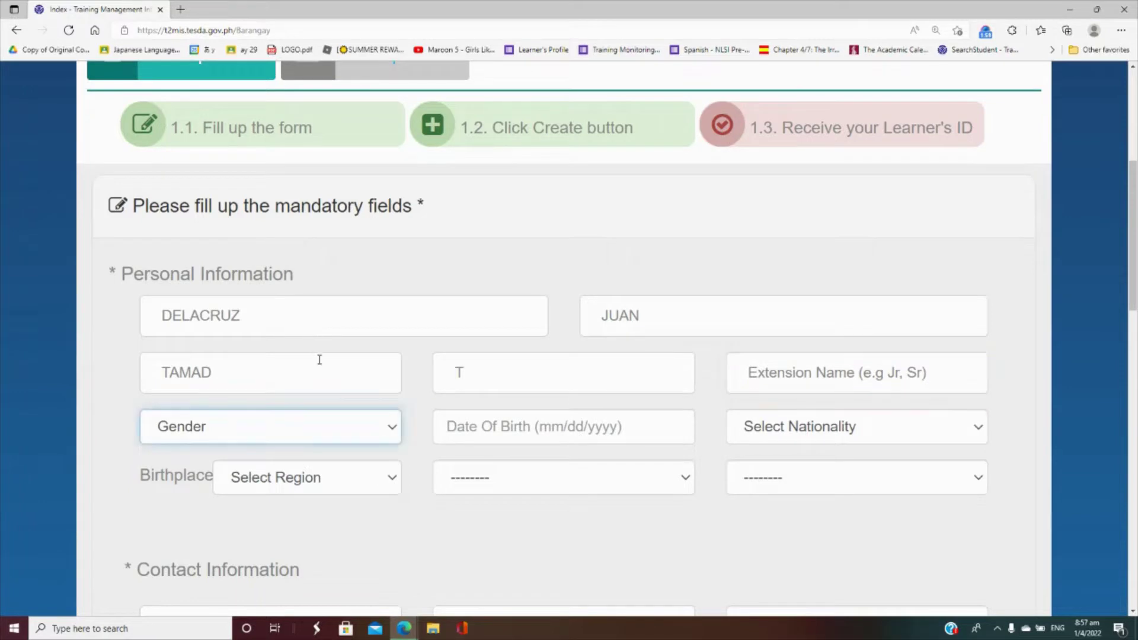
- Set gender to Male, date of birth to 01/01/1990 and nationality to Filipino
{"action": "left_click", "coordinate": [392, 432]}
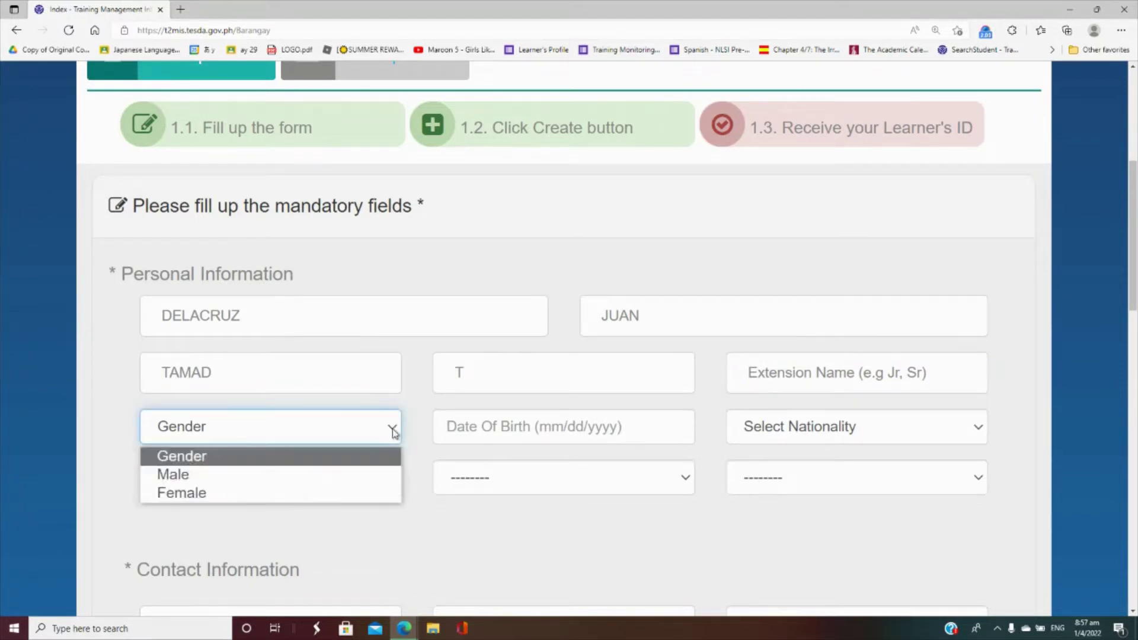
{"action": "left_click", "coordinate": [359, 477]}
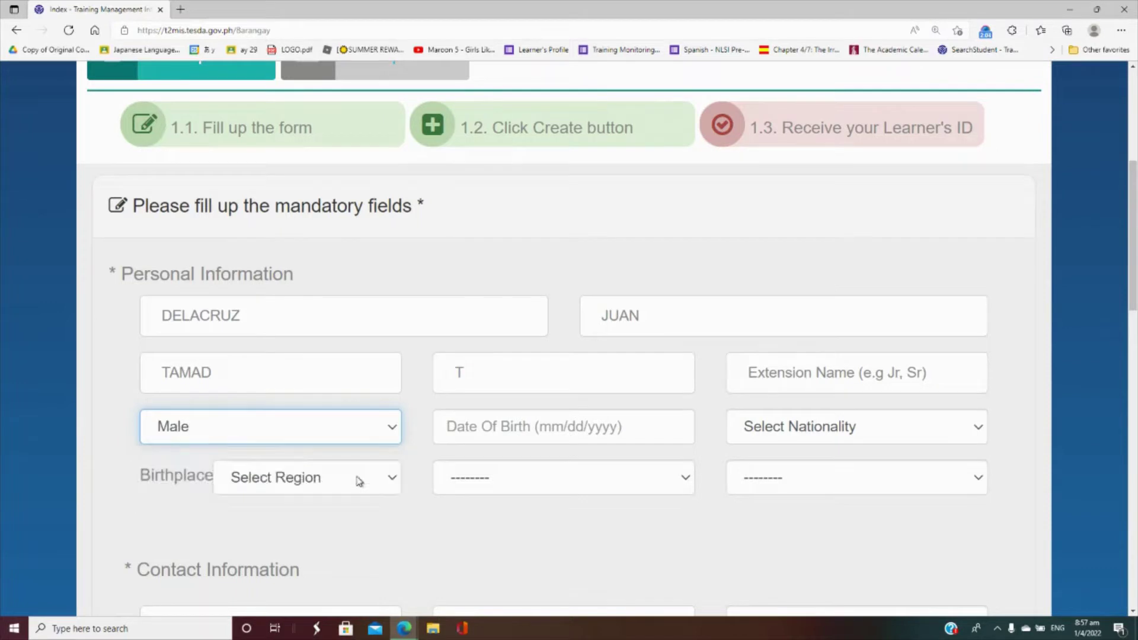
{"action": "left_click", "coordinate": [461, 427]}
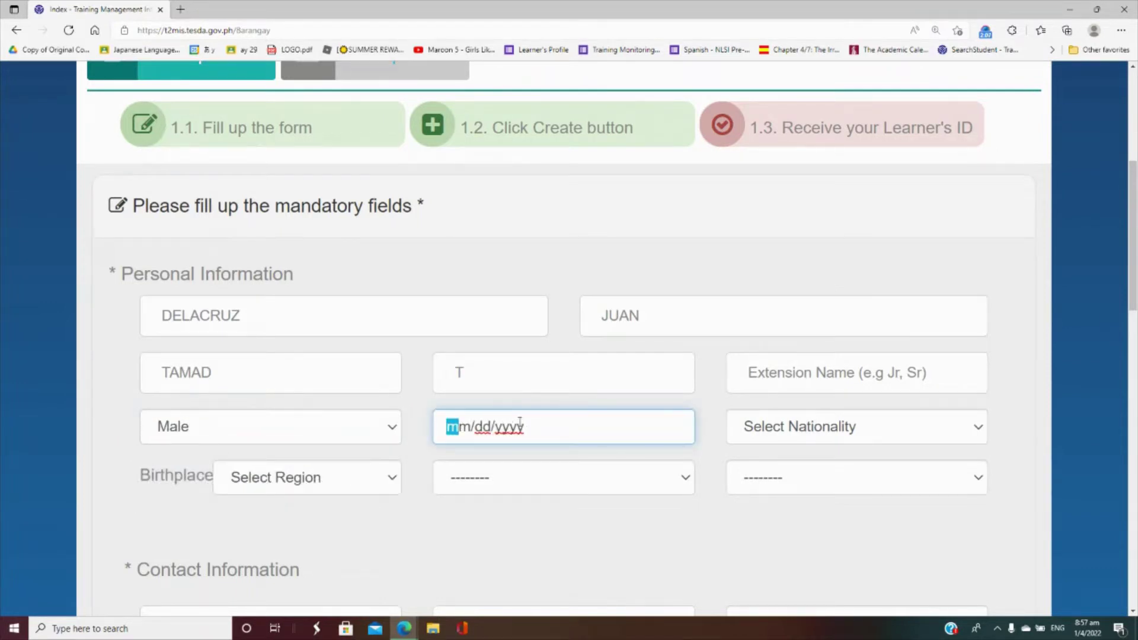
{"action": "type", "text": "01/"}
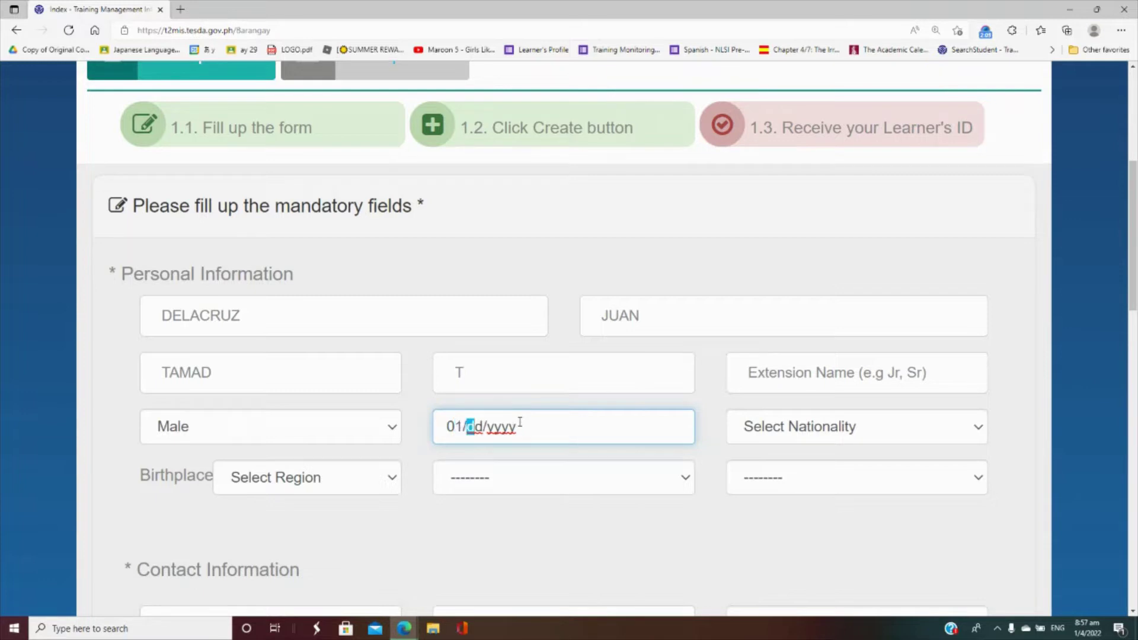
{"action": "type", "text": "01/1990"}
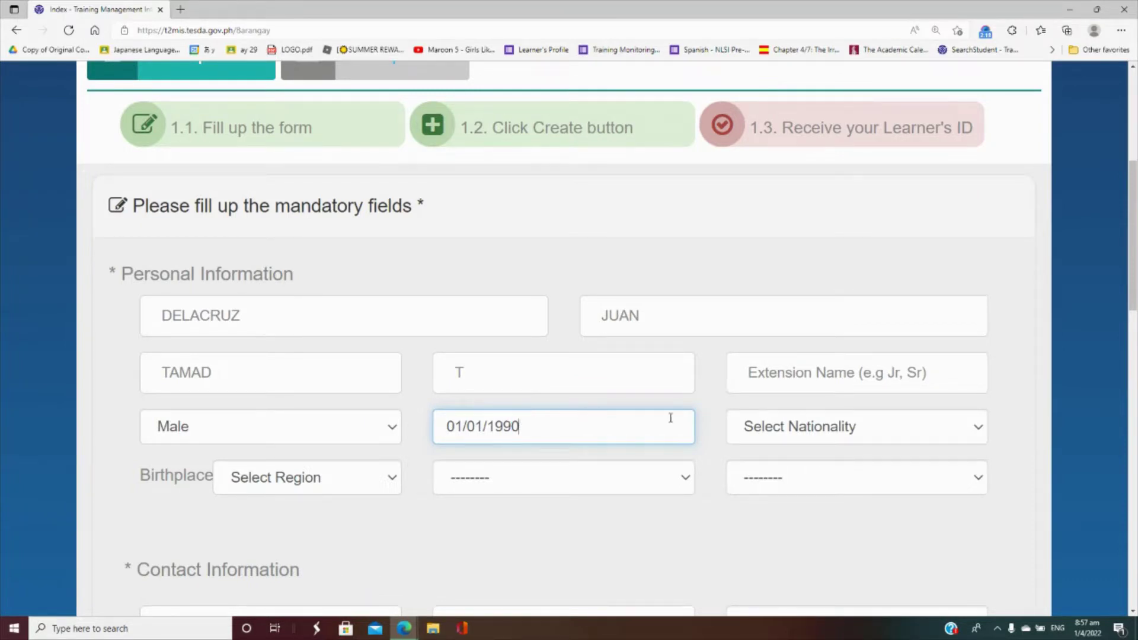
{"action": "left_click", "coordinate": [924, 428]}
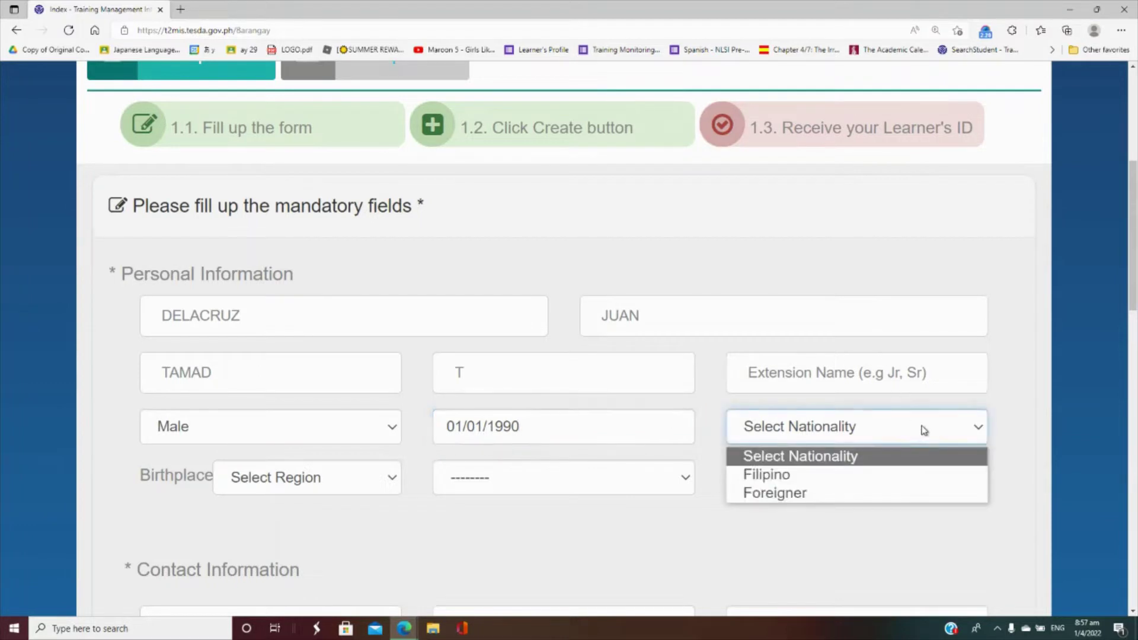
{"action": "left_click", "coordinate": [891, 475]}
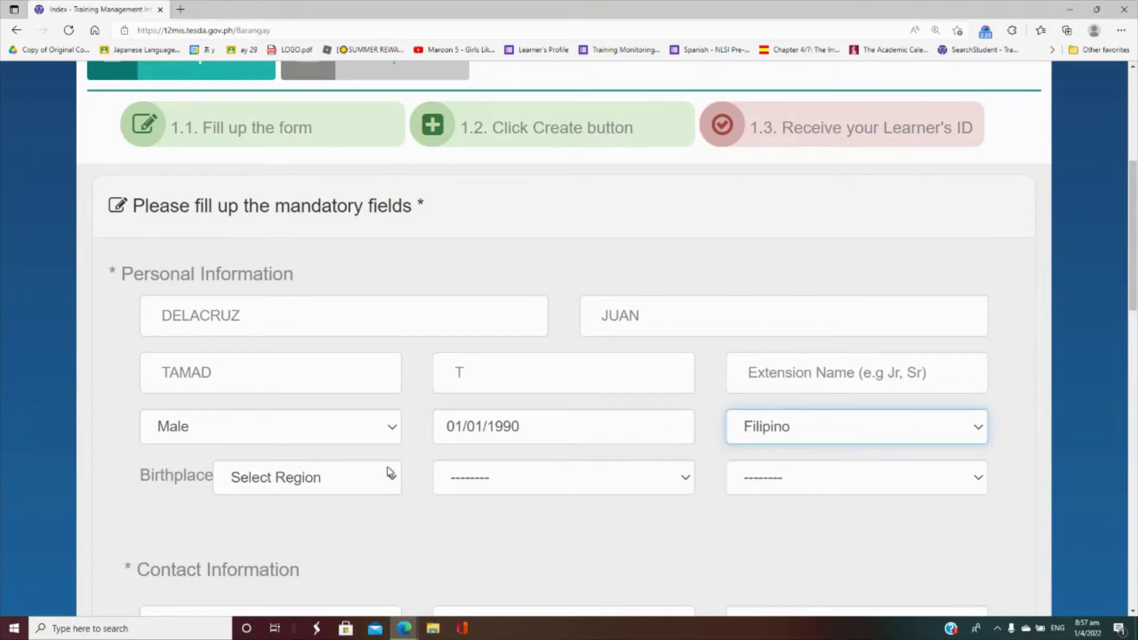
- Set the birthplace to NCR, City of Manila, Intramuros
{"action": "left_click", "coordinate": [388, 473]}
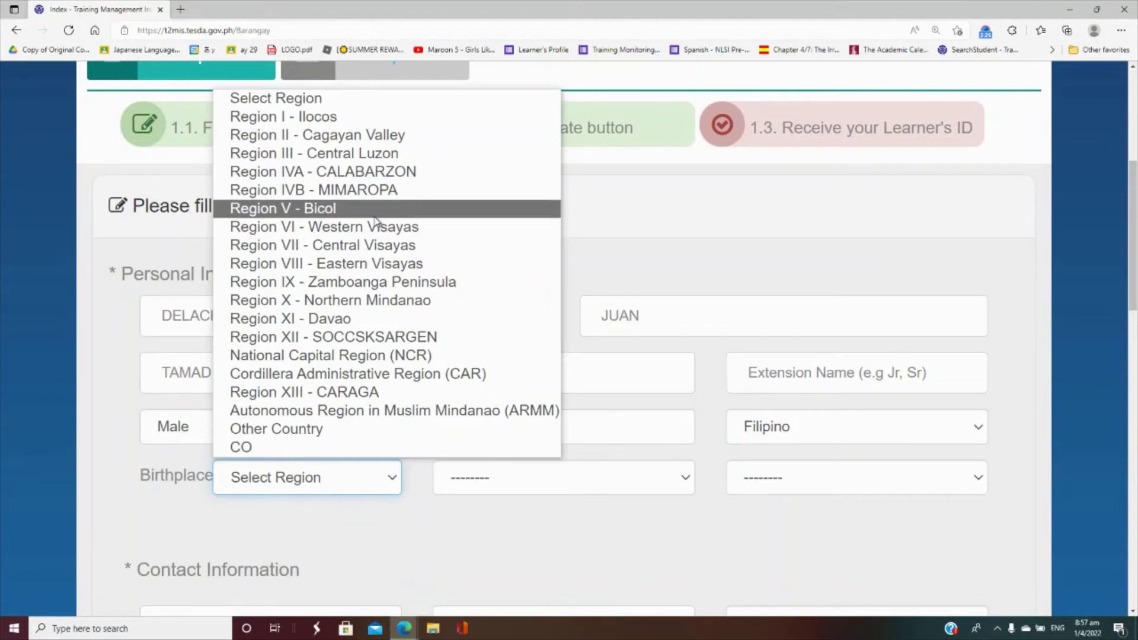
{"action": "left_click", "coordinate": [414, 355]}
{"action": "left_click", "coordinate": [565, 482]}
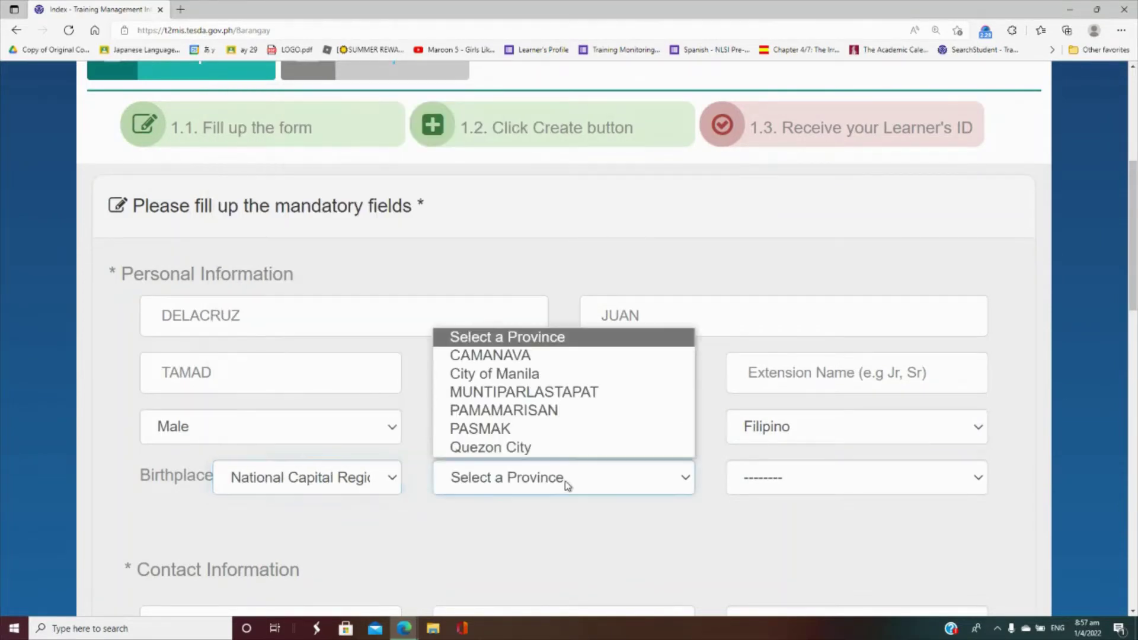
{"action": "left_click", "coordinate": [555, 376]}
{"action": "left_click", "coordinate": [846, 491]}
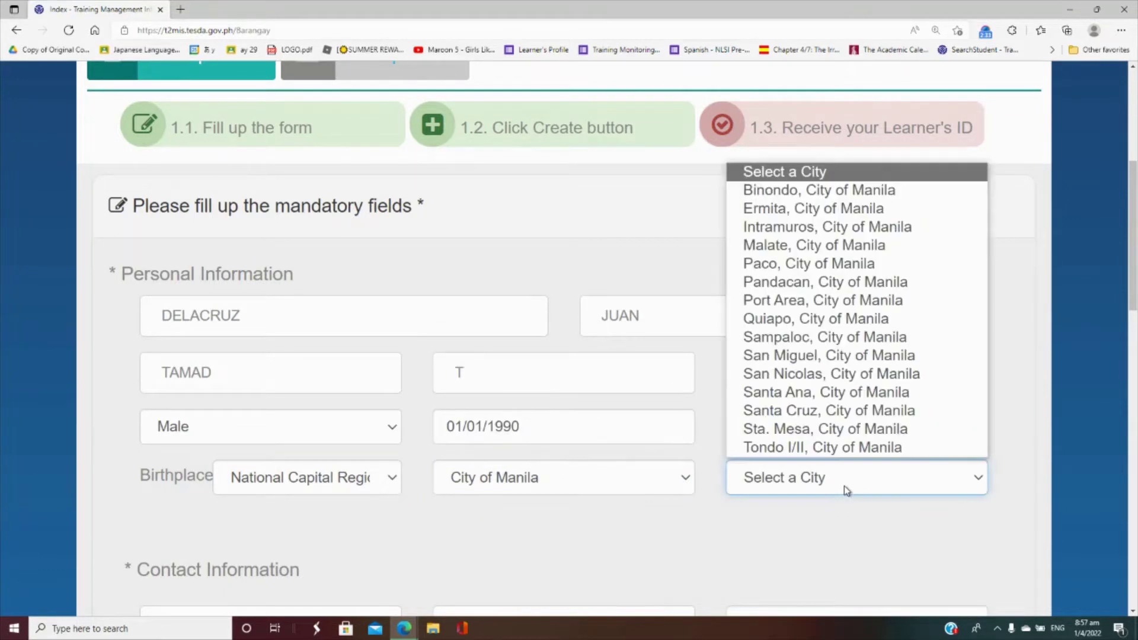
{"action": "left_click", "coordinate": [817, 233]}
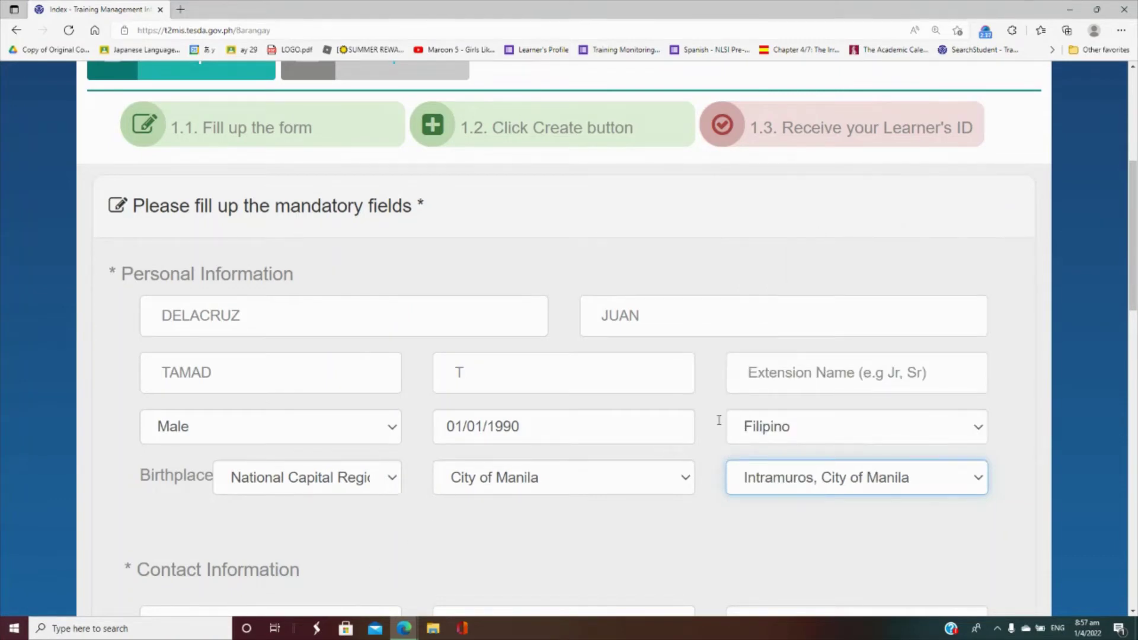
{"action": "left_click_drag", "start_coordinate": [1133, 264], "coordinate": [1135, 354]}
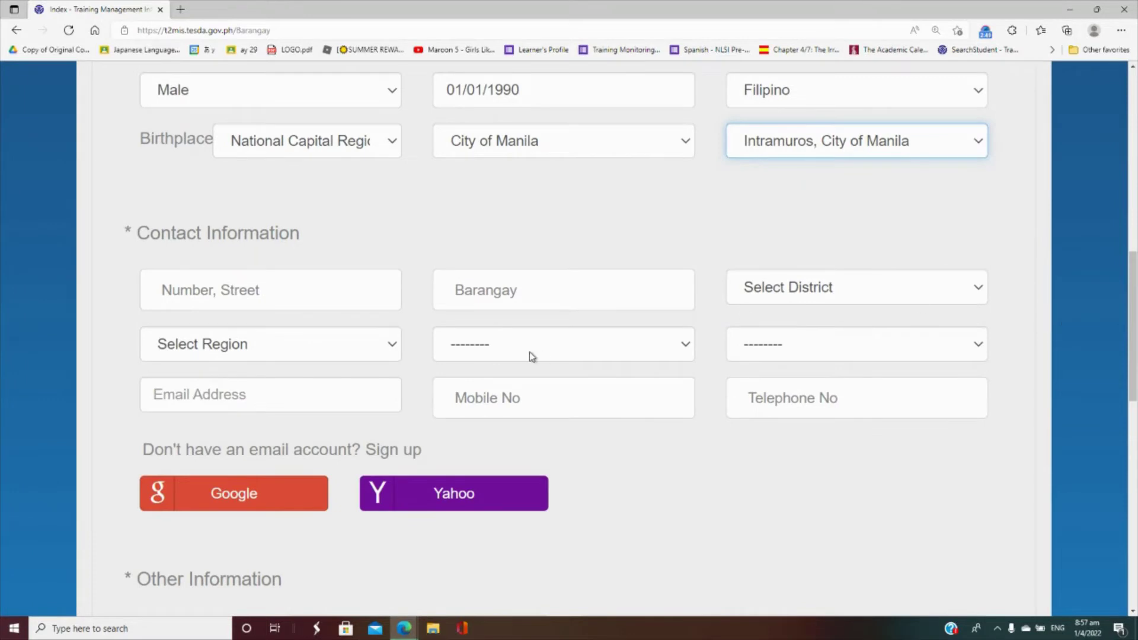
- Enter the applicant's street address and barangay in Contact Information
{"action": "left_click", "coordinate": [332, 291]}
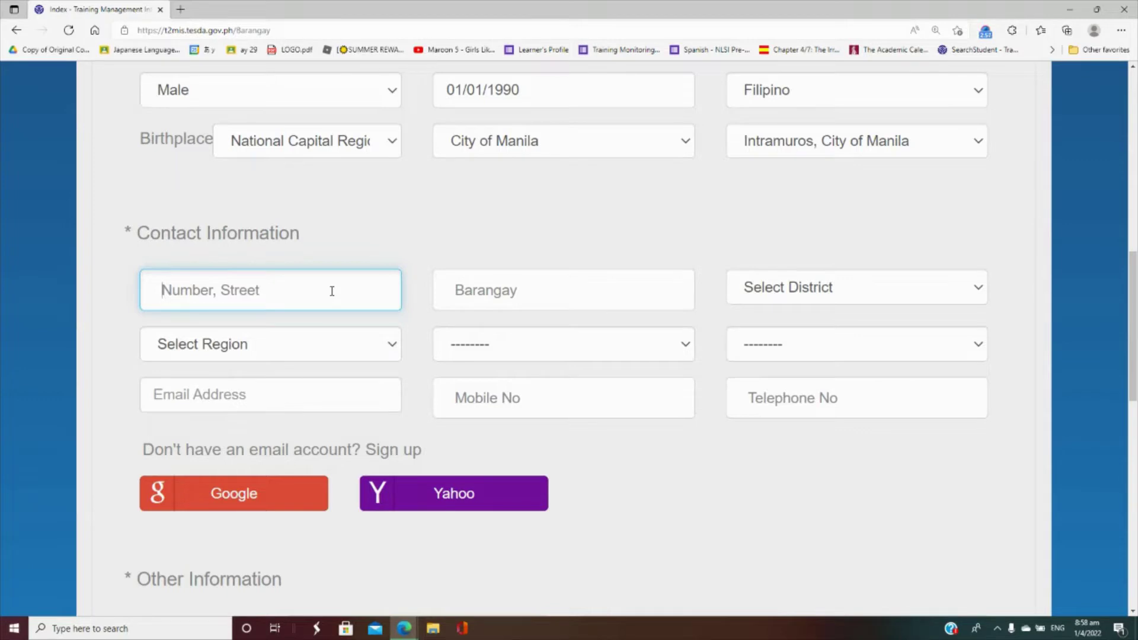
{"action": "type", "text": "123"}
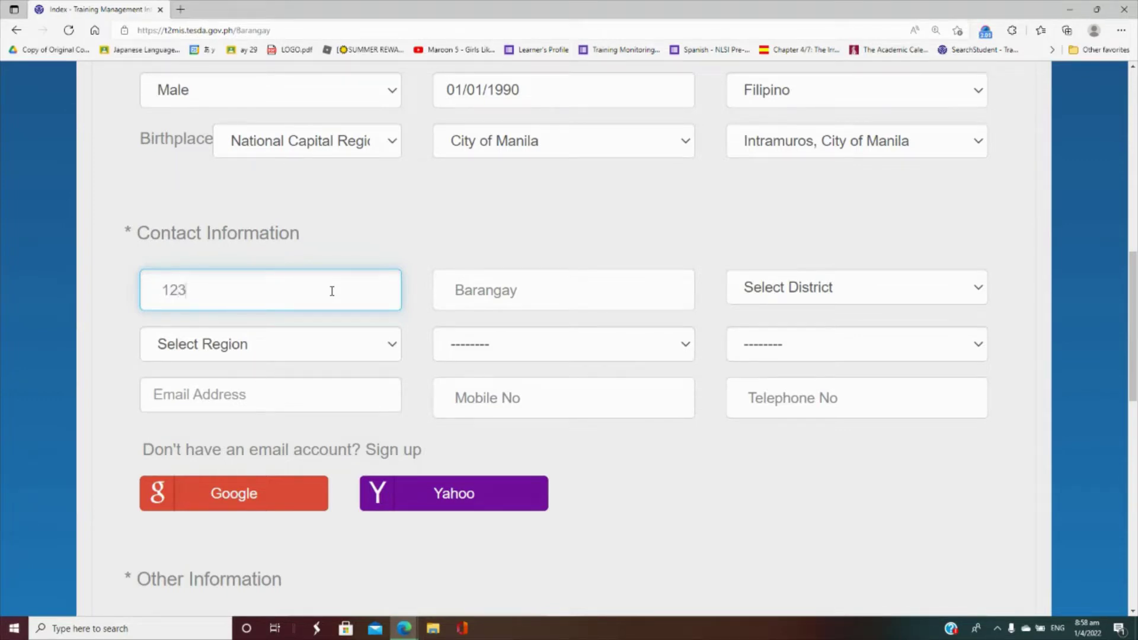
{"action": "key", "text": "BackSpace"}
{"action": "key", "text": "BackSpace"}
{"action": "type", "text": "2"}
{"action": "key", "text": "BackSpace"}
{"action": "key", "text": "Tab"}
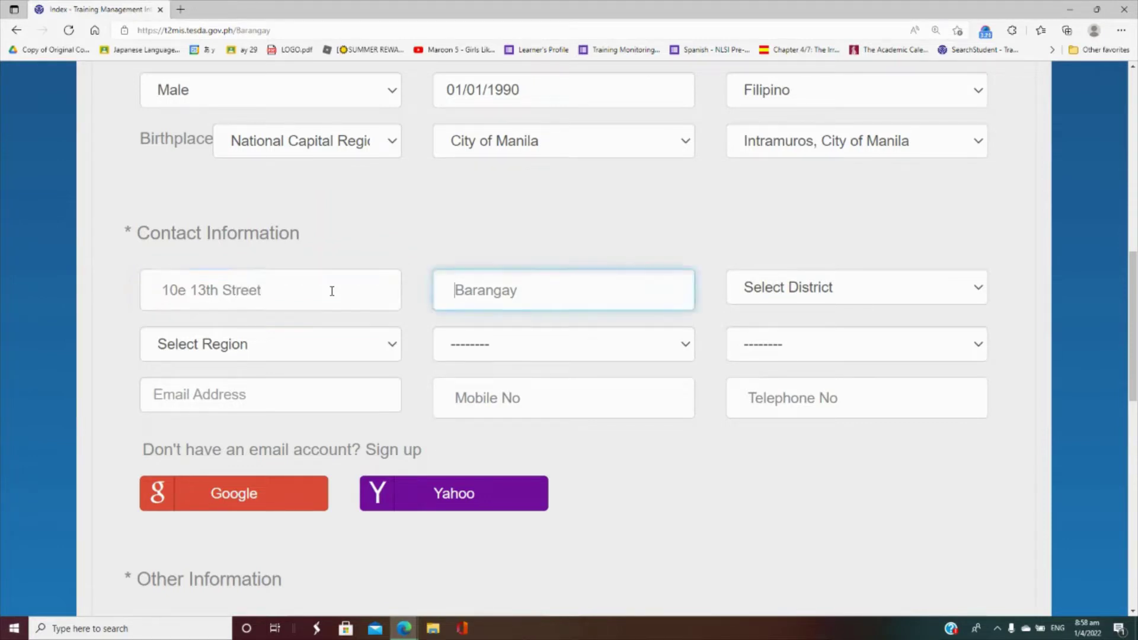
{"action": "type", "text": "Socorro"}
- Choose district II, region NCR, and Quezon City as both province and city
{"action": "key", "text": "Tab"}
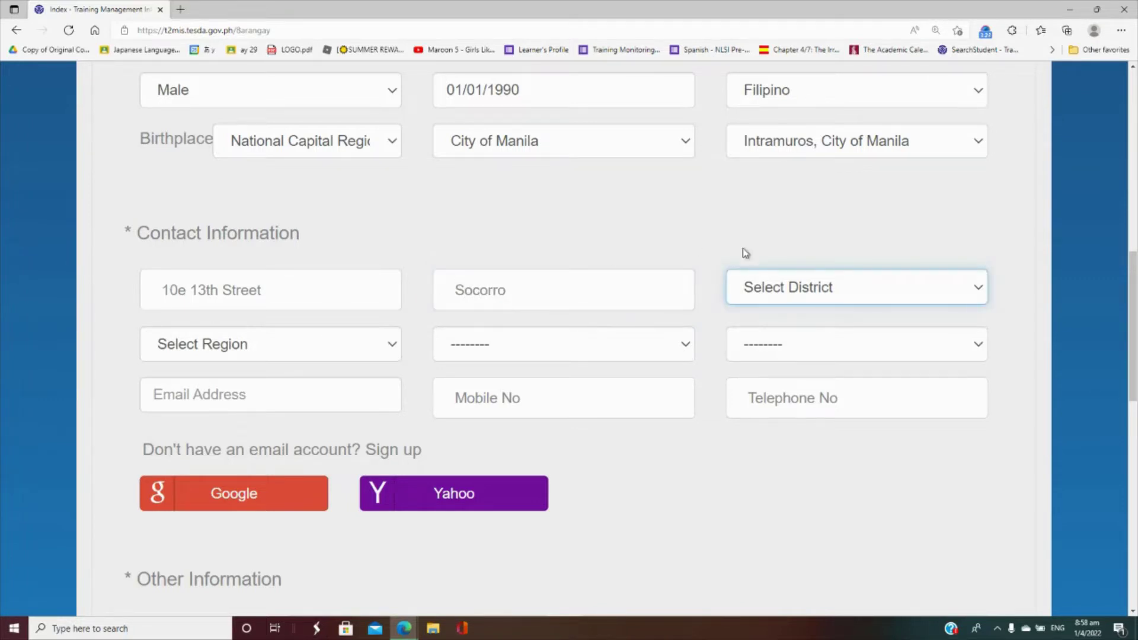
{"action": "left_click", "coordinate": [814, 291]}
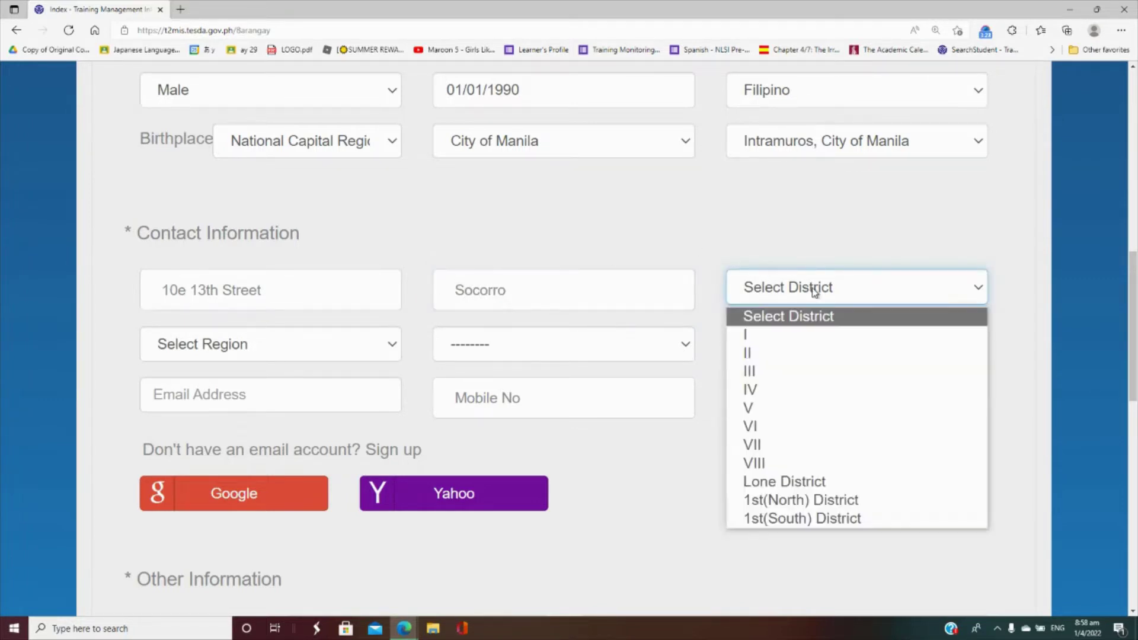
{"action": "left_click", "coordinate": [806, 354]}
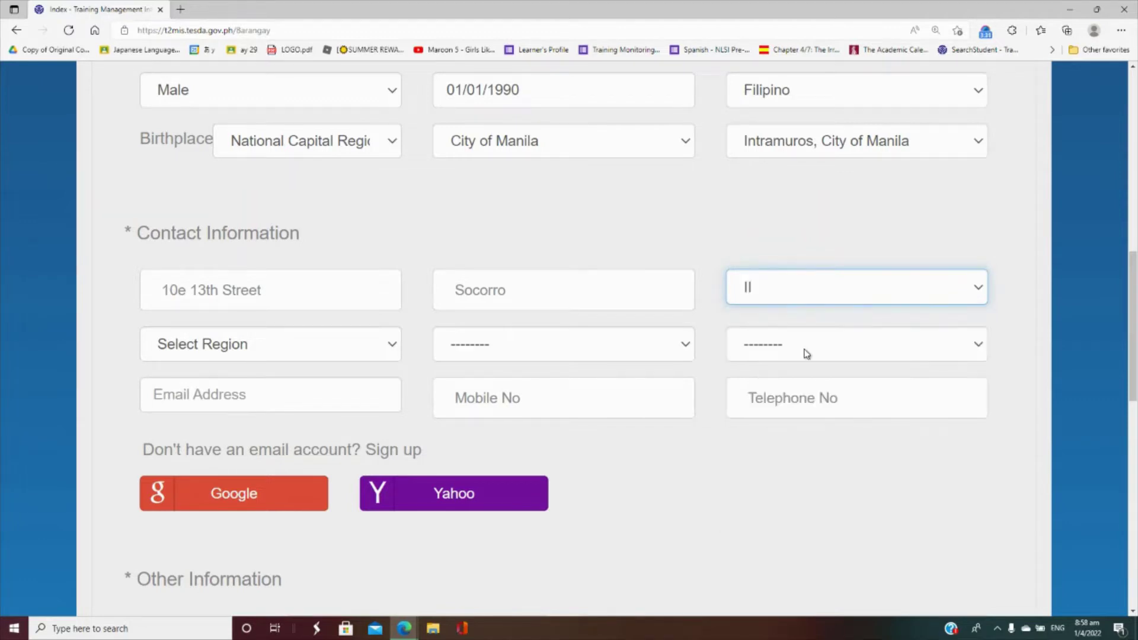
{"action": "left_click", "coordinate": [382, 347]}
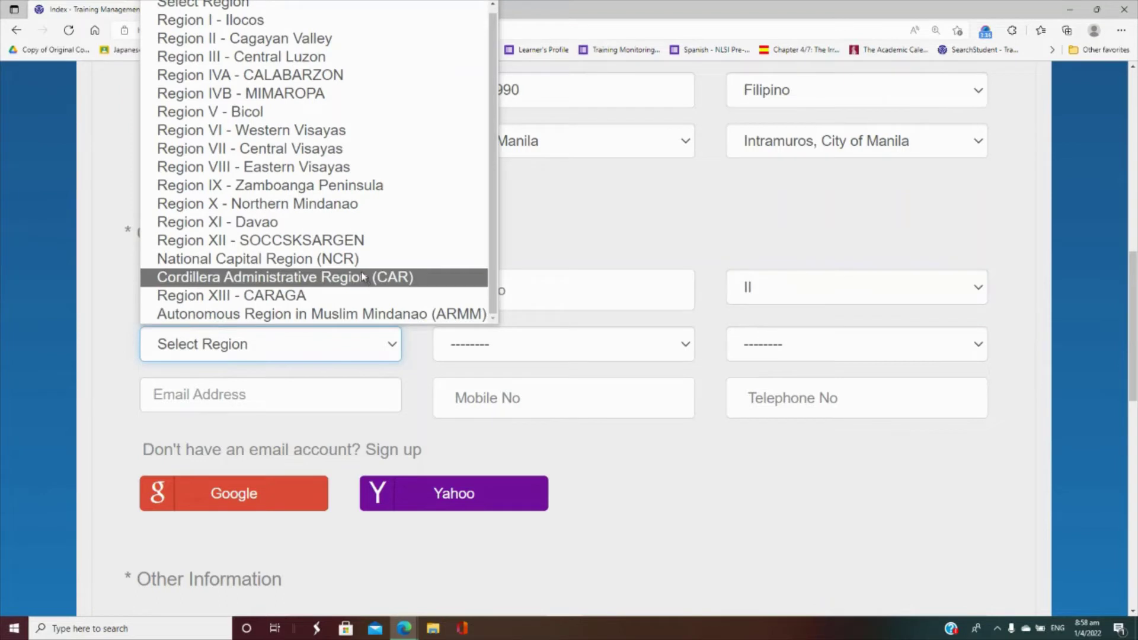
{"action": "left_click", "coordinate": [340, 259]}
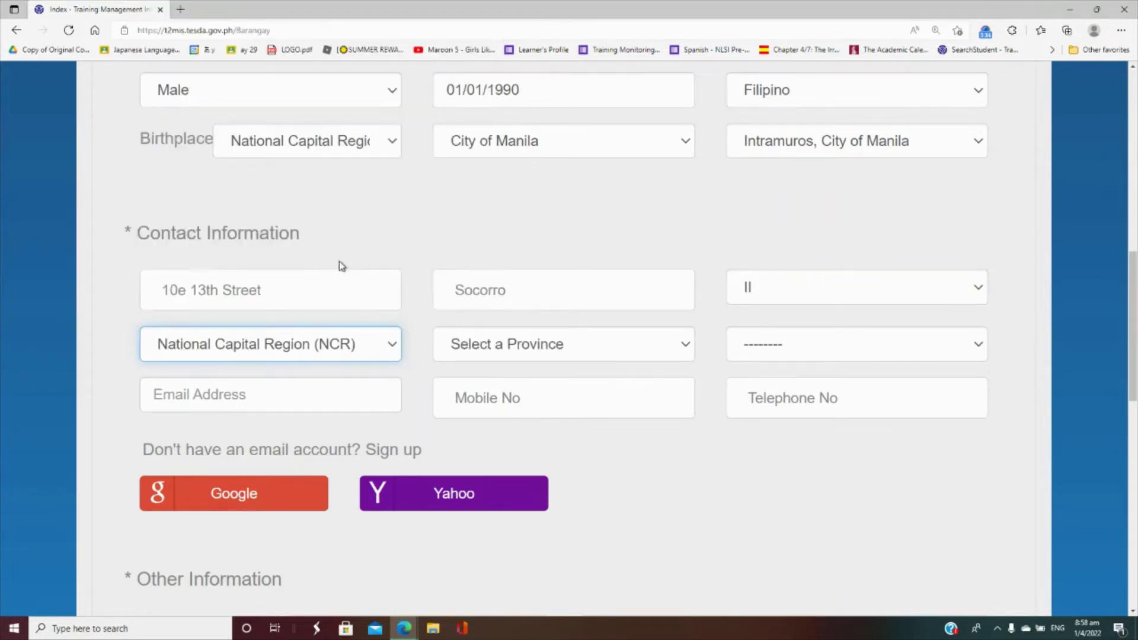
{"action": "left_click", "coordinate": [527, 346]}
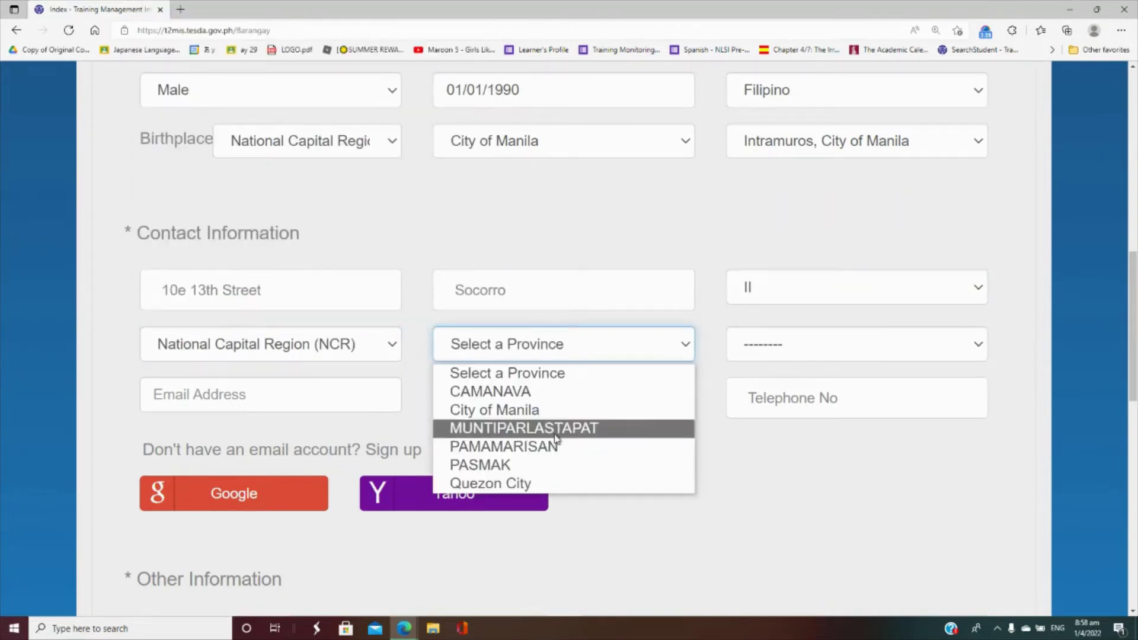
{"action": "left_click", "coordinate": [571, 489]}
{"action": "left_click", "coordinate": [780, 351]}
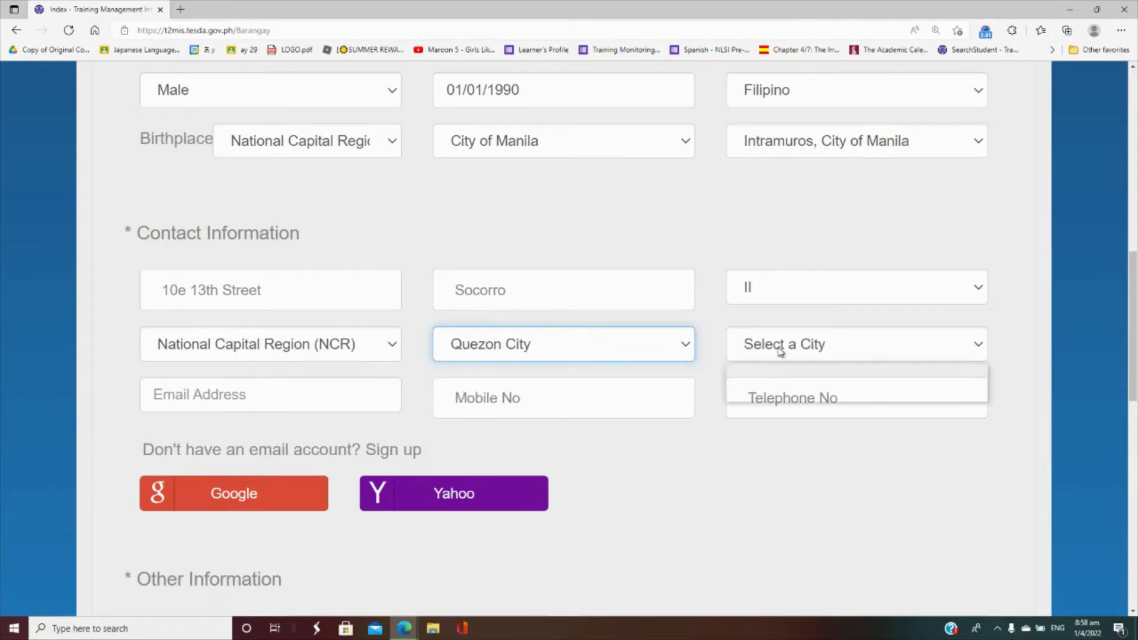
{"action": "left_click", "coordinate": [792, 392]}
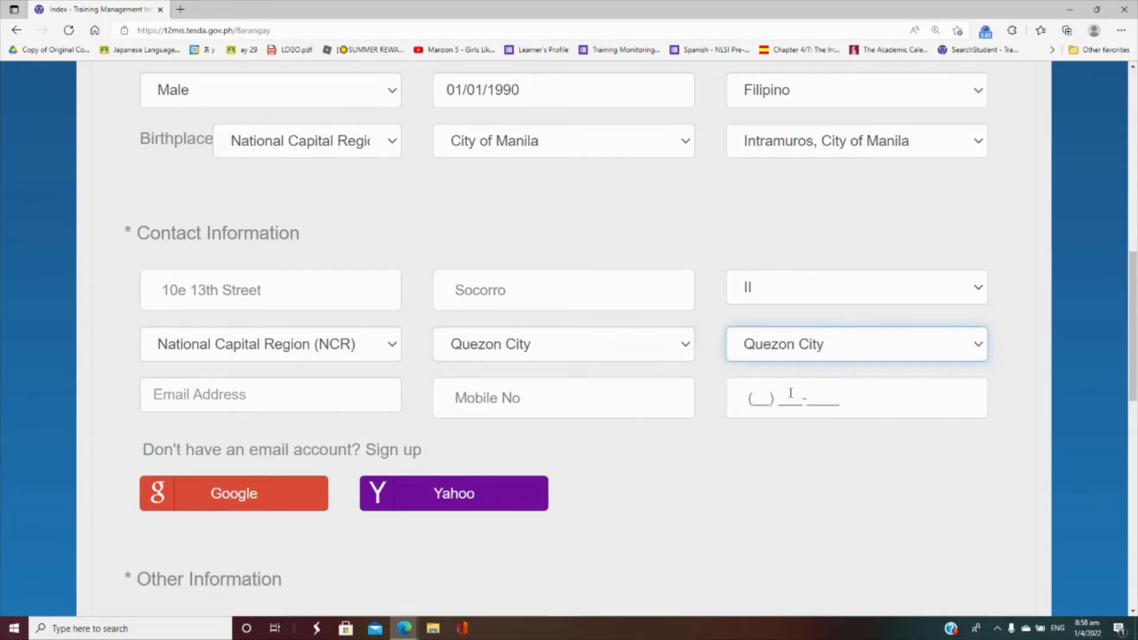
{"action": "left_click", "coordinate": [389, 393]}
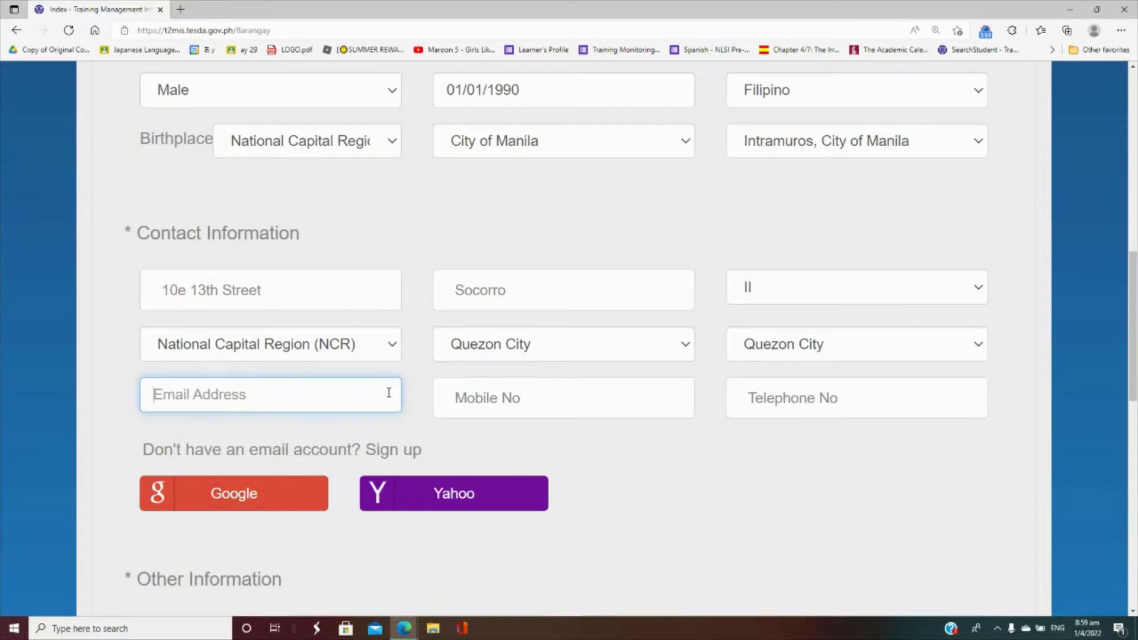
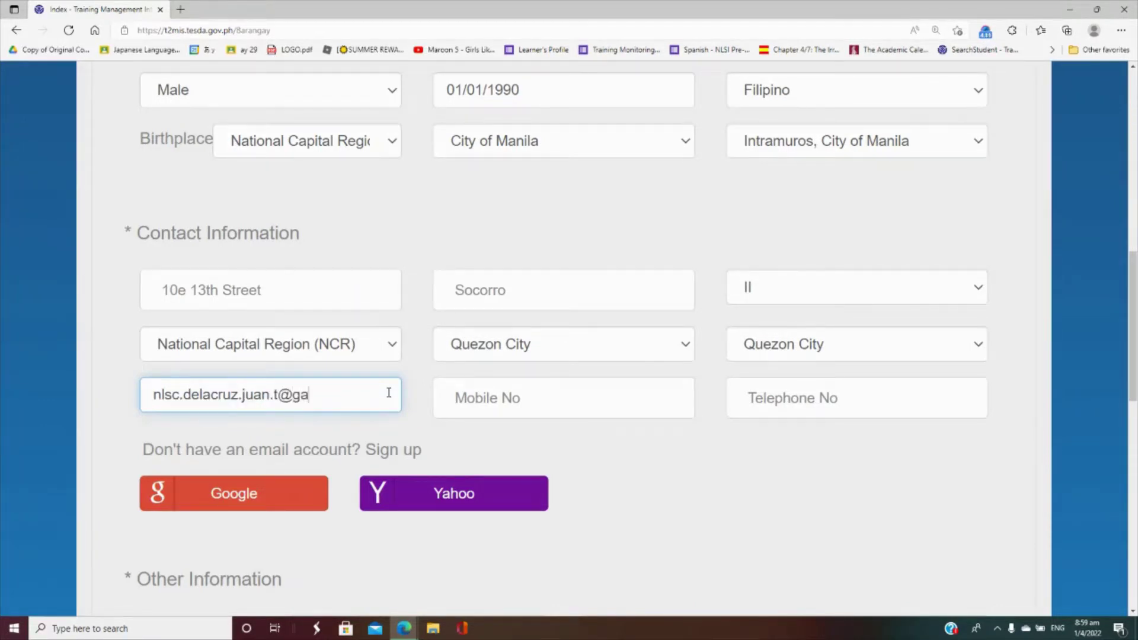
- Enter the applicant's Gmail address in Email Address and the mobile number in Mobile No
{"action": "key", "text": "Tab"}
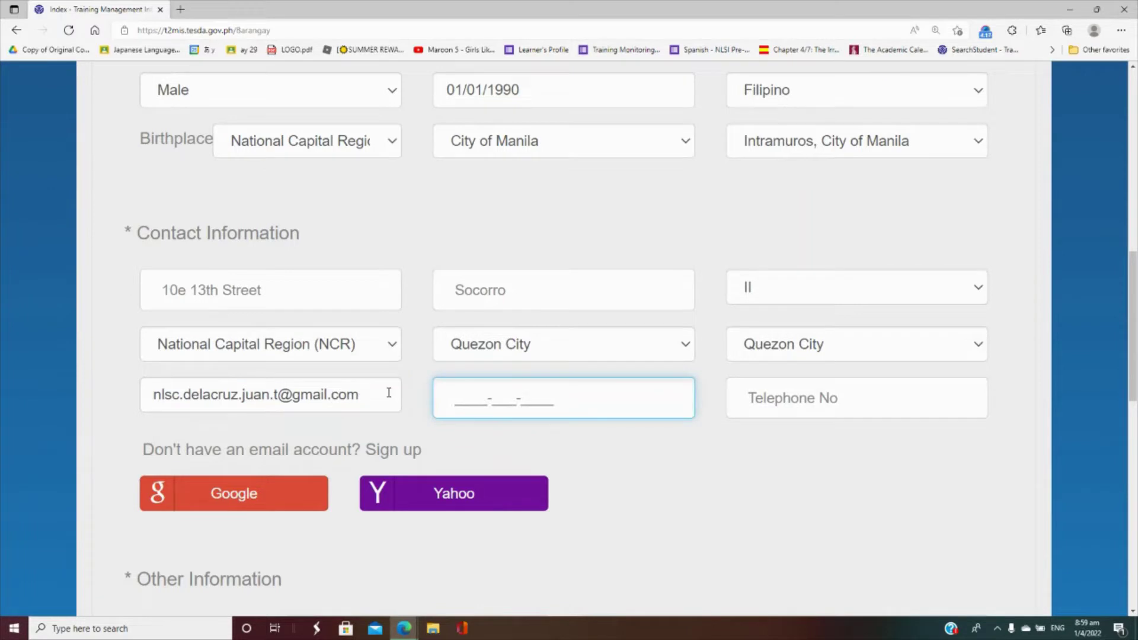
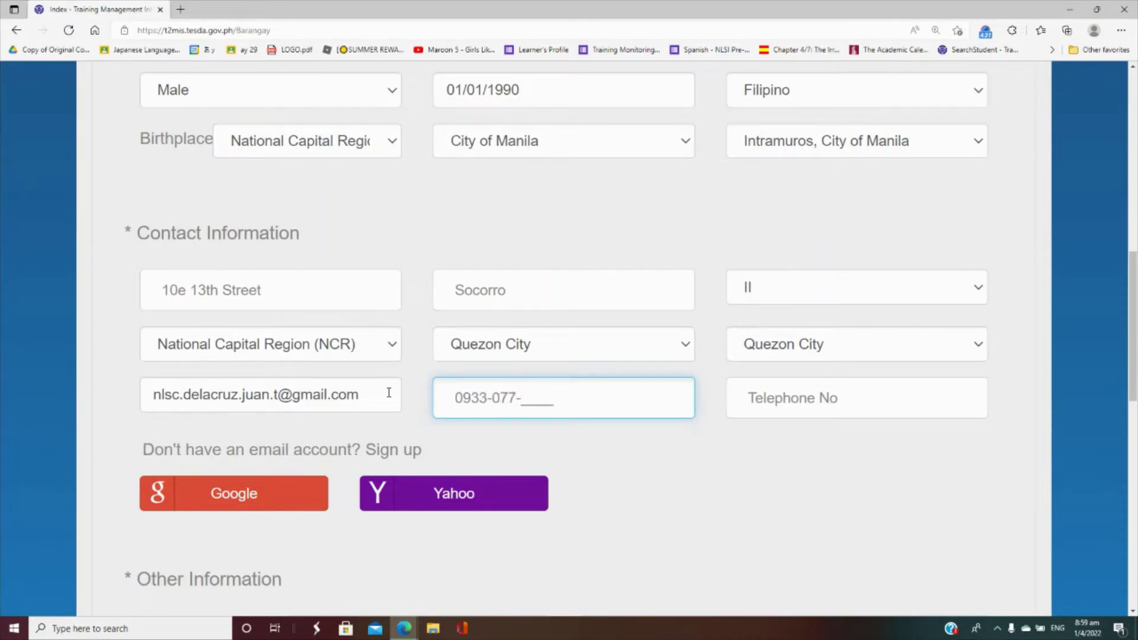
{"action": "key", "text": "Tab"}
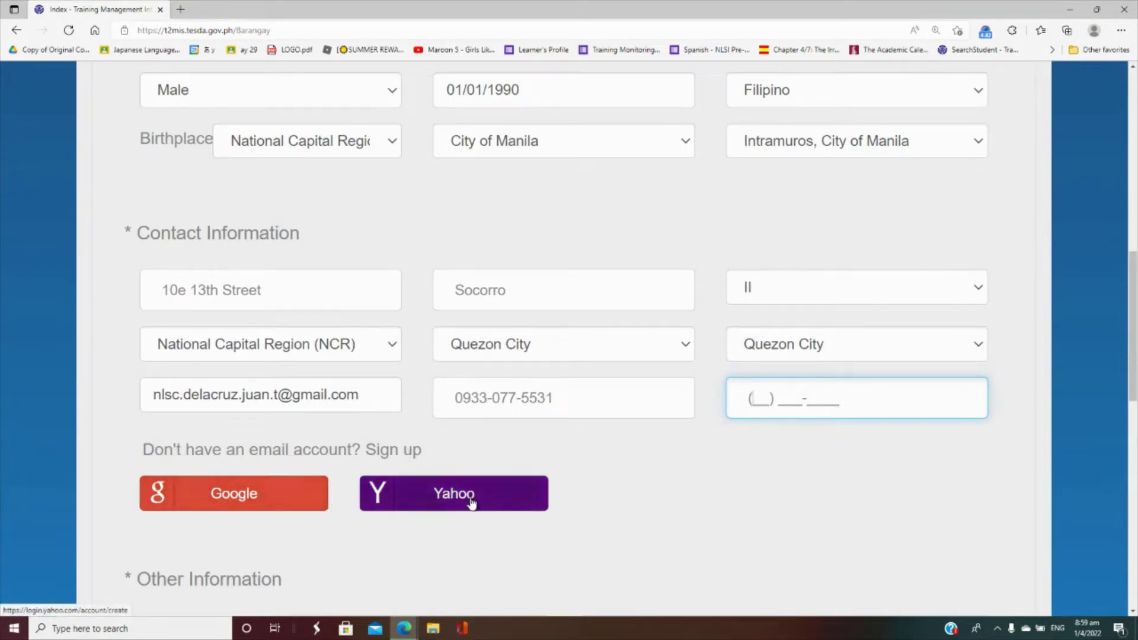
- Start a new Google account sign-up and enter the first and last name
{"action": "left_click", "coordinate": [251, 496]}
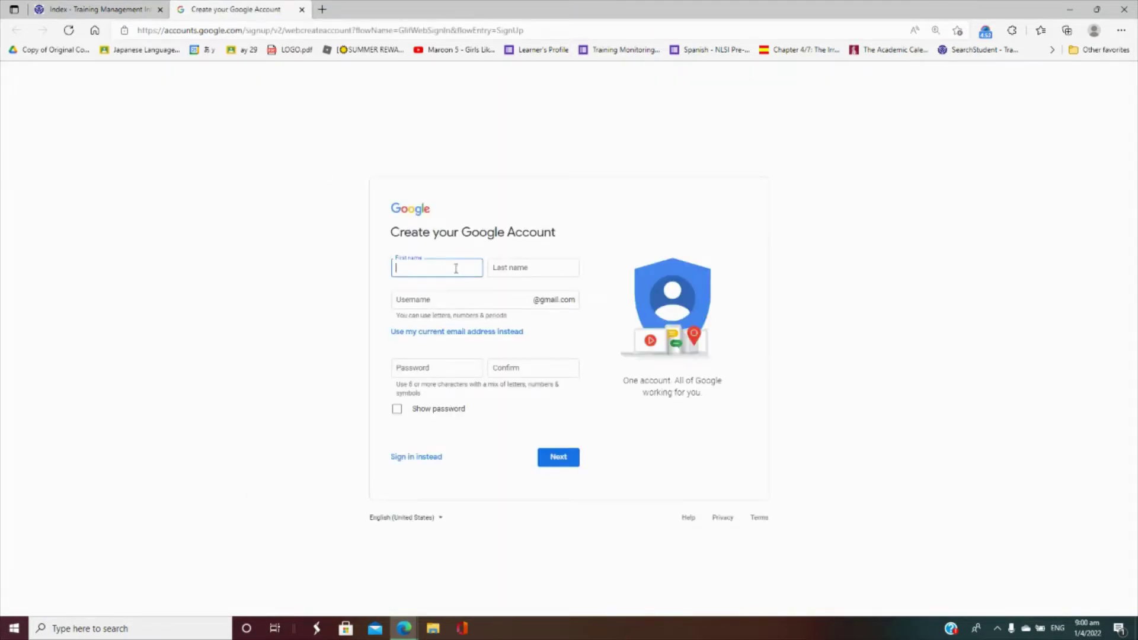
{"action": "type", "text": "Juan"}
{"action": "key", "text": "Tab"}
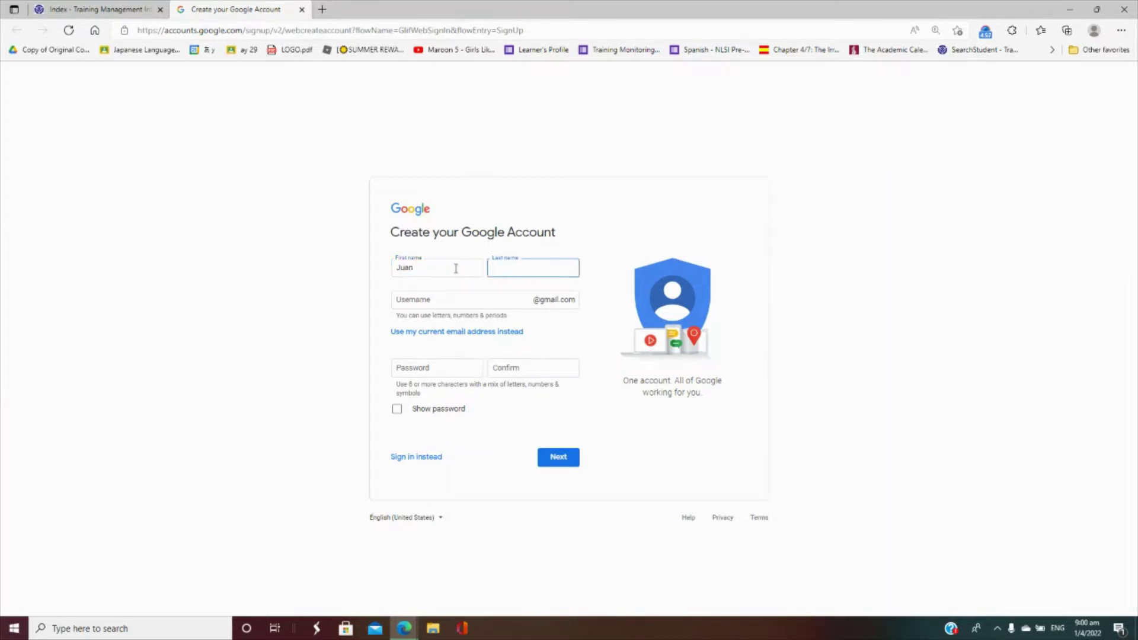
{"action": "type", "text": "Delacruz"}
- Enter a username and a confirmed password, then submit that sign-up step
{"action": "left_click", "coordinate": [462, 300]}
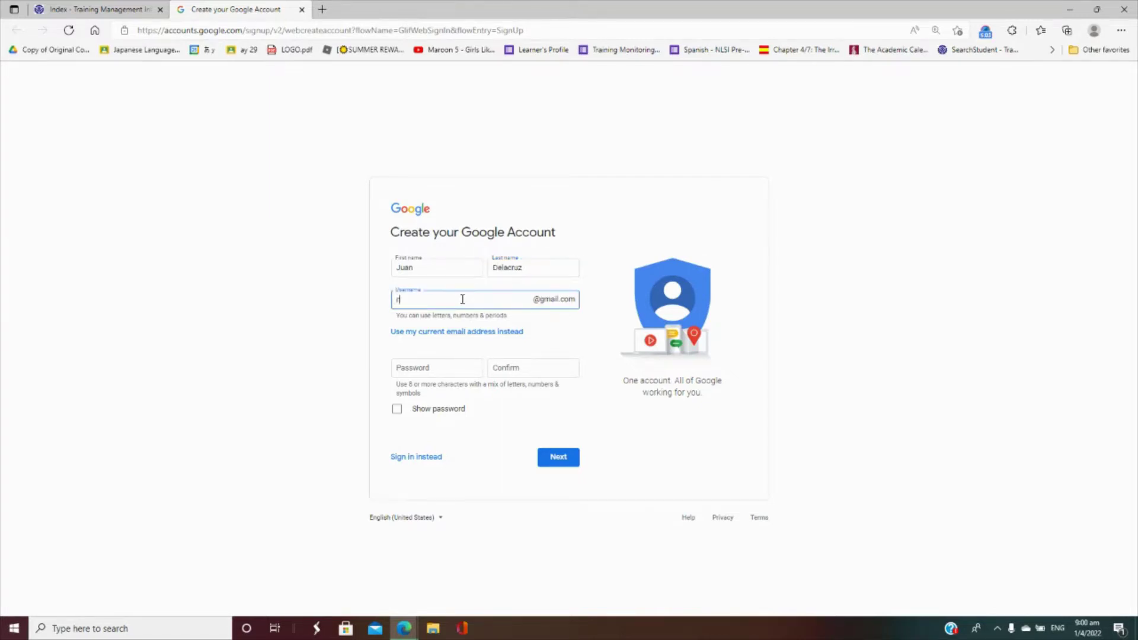
{"action": "left_click", "coordinate": [457, 371]}
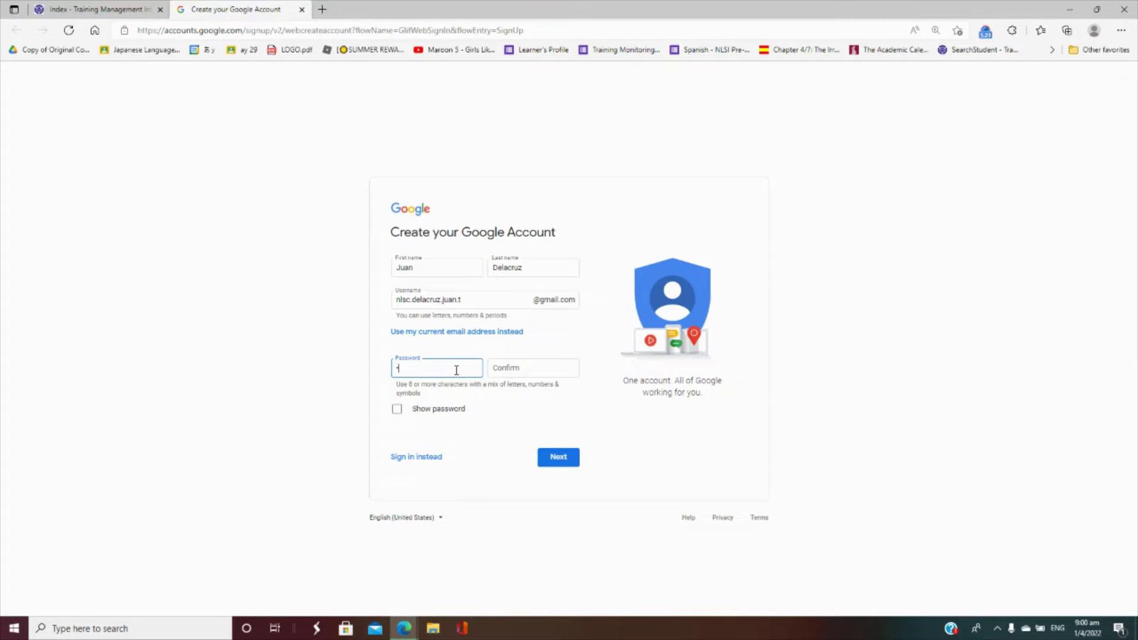
{"action": "type", "text": "•••••••••"}
{"action": "key", "text": "Tab"}
{"action": "type", "text": "•"}
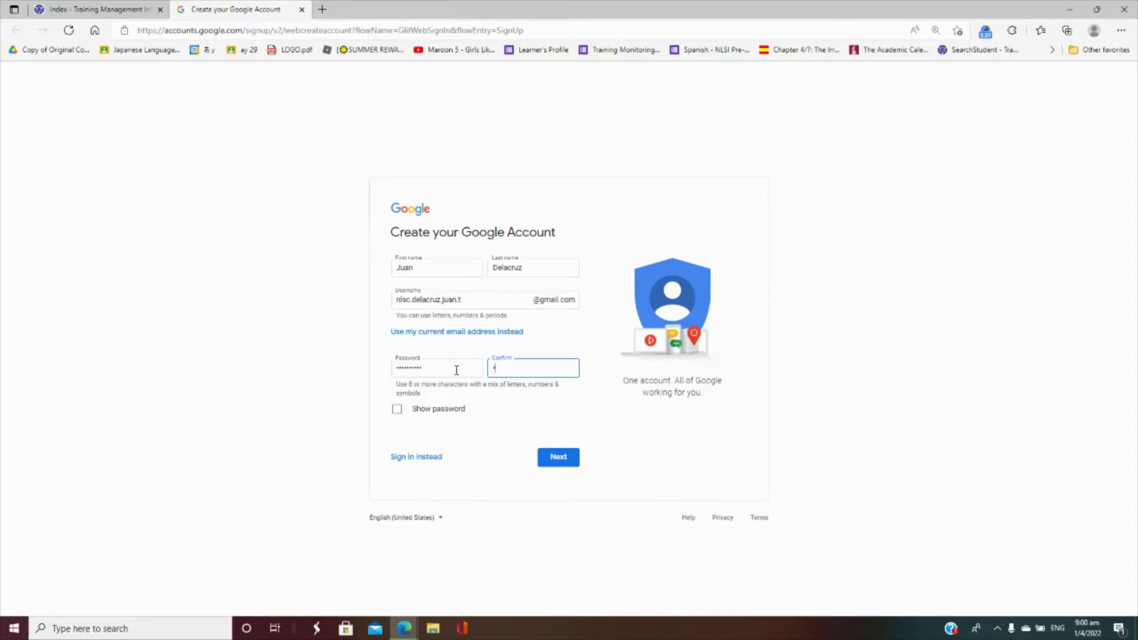
{"action": "type", "text": "•••••••"}
{"action": "left_click", "coordinate": [563, 464]}
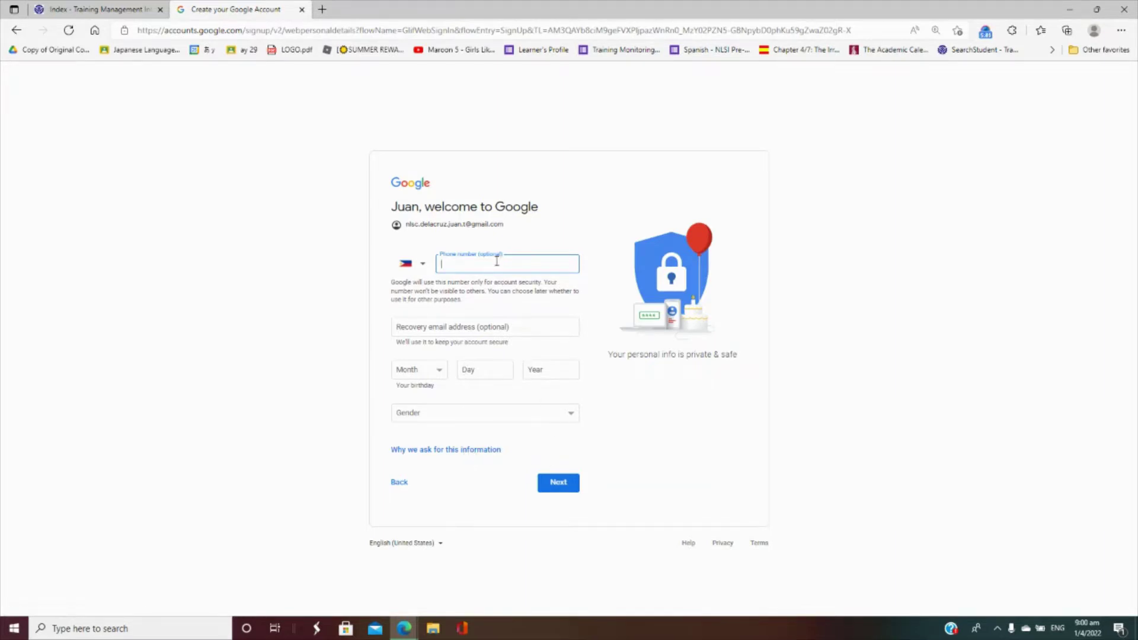
- Enter the phone number, birthday January 1, 1990 and gender Male, then submit
{"action": "left_click", "coordinate": [443, 370]}
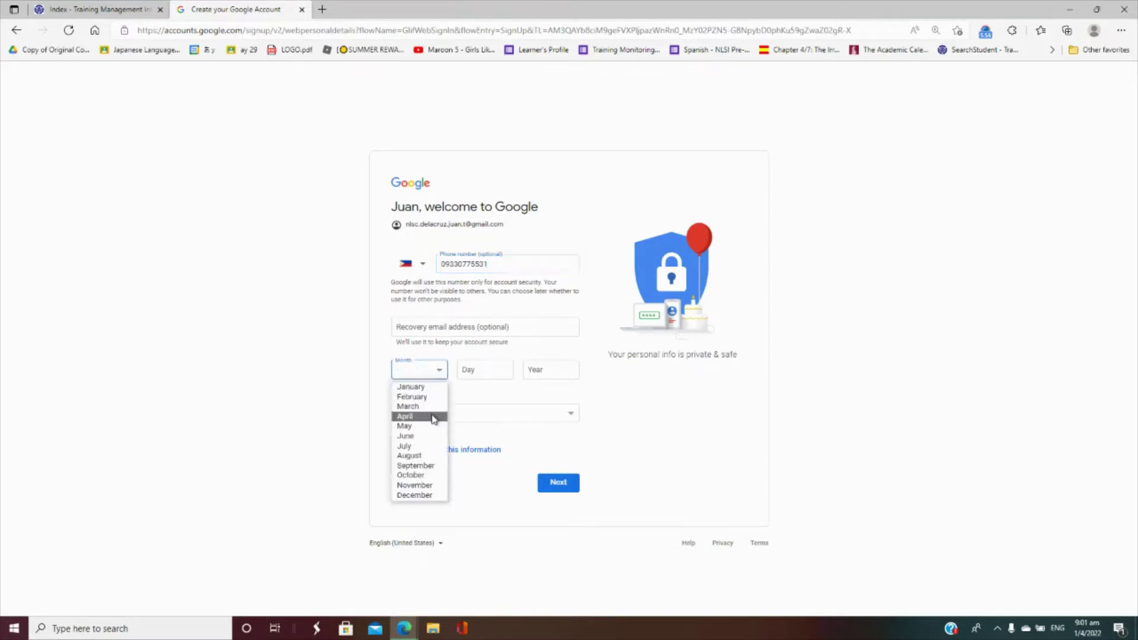
{"action": "left_click", "coordinate": [434, 387]}
{"action": "left_click", "coordinate": [483, 369]}
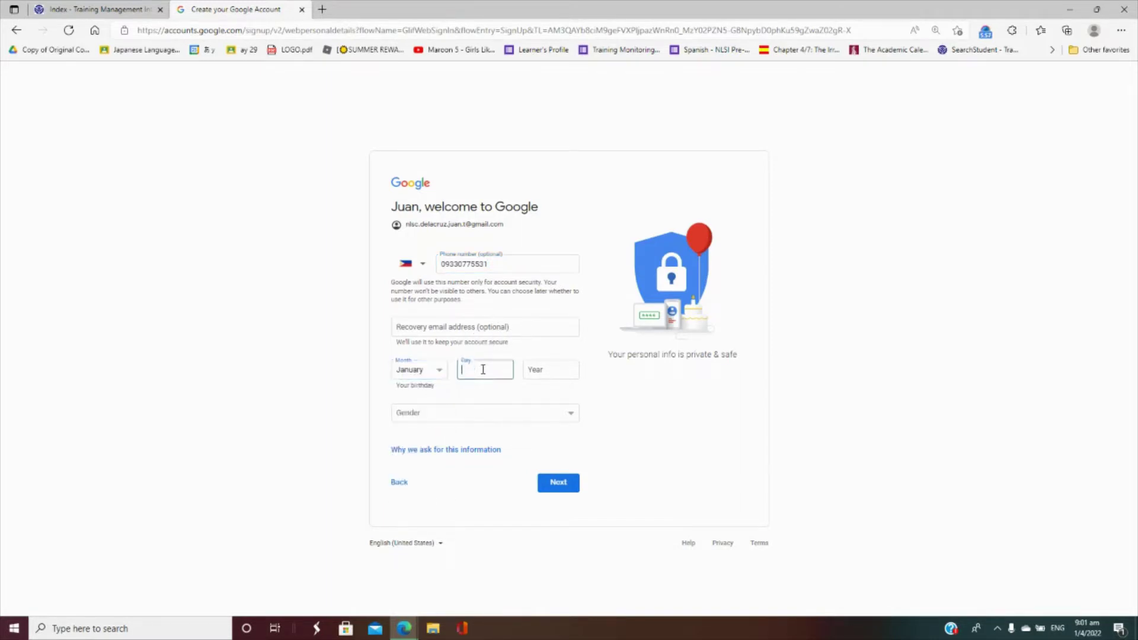
{"action": "type", "text": "1"}
{"action": "left_click", "coordinate": [545, 370]}
{"action": "type", "text": "1990"}
{"action": "left_click", "coordinate": [560, 420]}
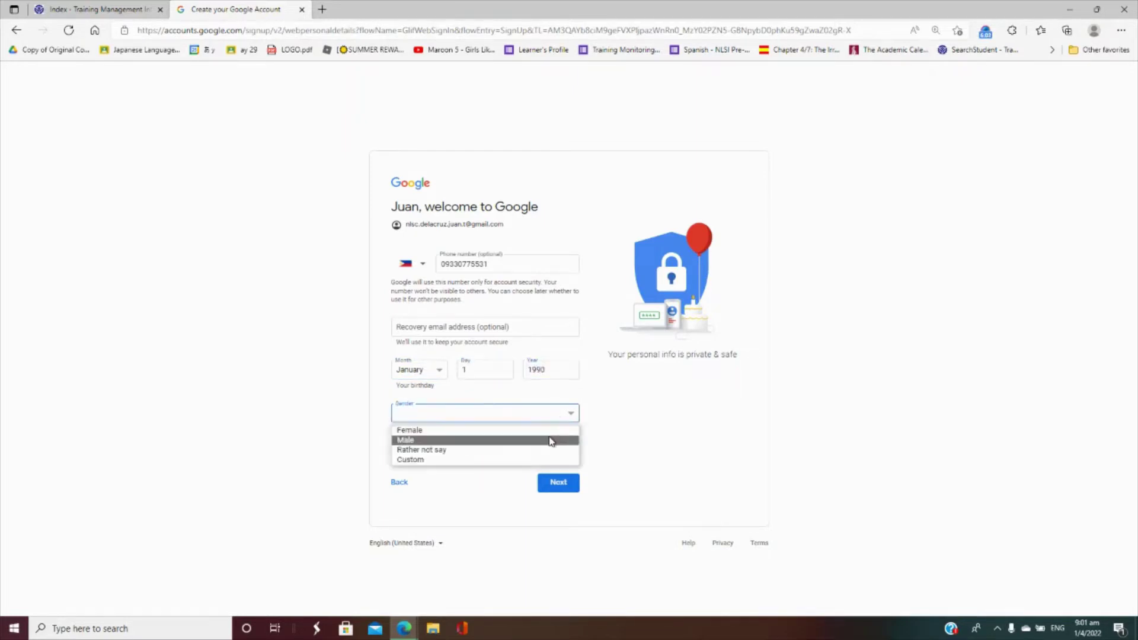
{"action": "left_click", "coordinate": [552, 442]}
{"action": "left_click", "coordinate": [566, 484]}
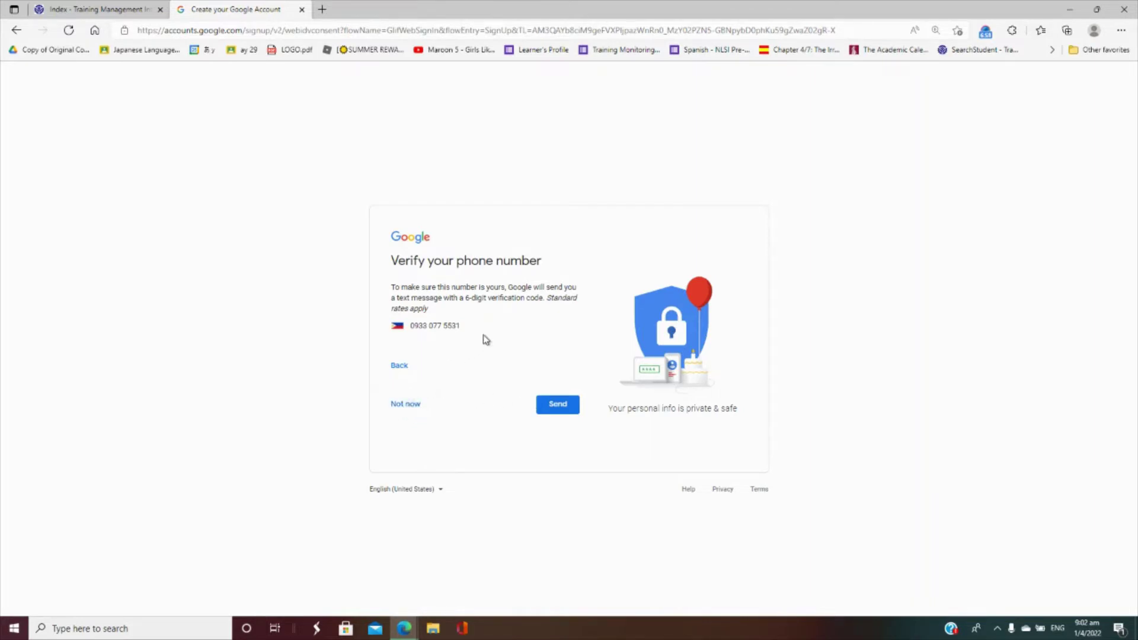
- Skip phone verification with Not now and accept the Privacy and Terms with I agree
{"action": "left_click", "coordinate": [404, 403]}
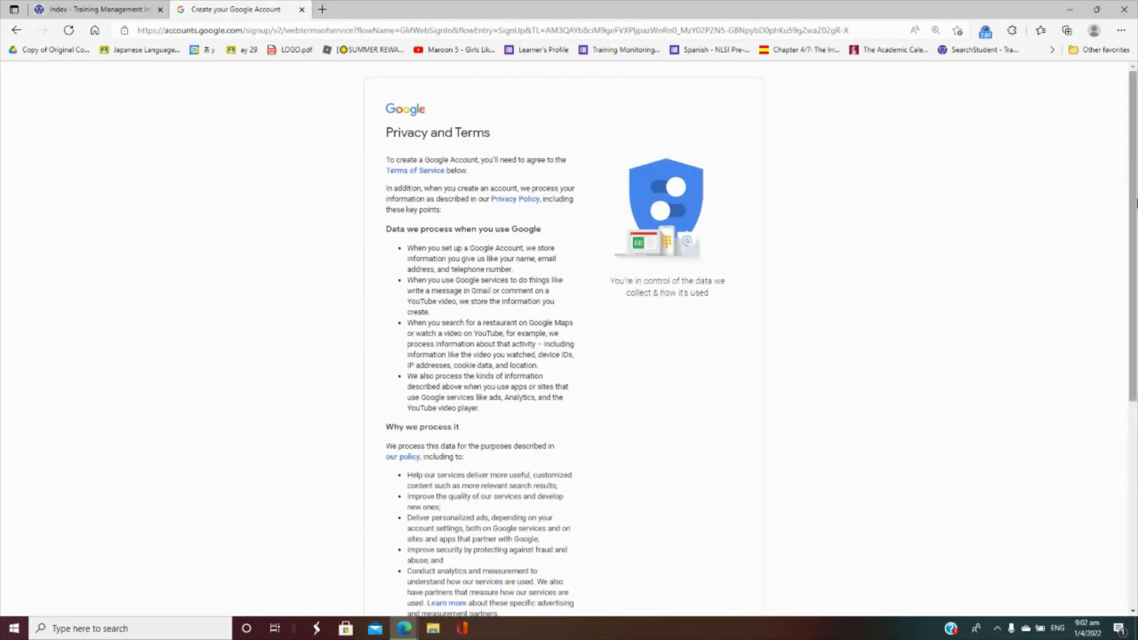
{"action": "left_click_drag", "start_coordinate": [1132, 203], "coordinate": [1135, 480]}
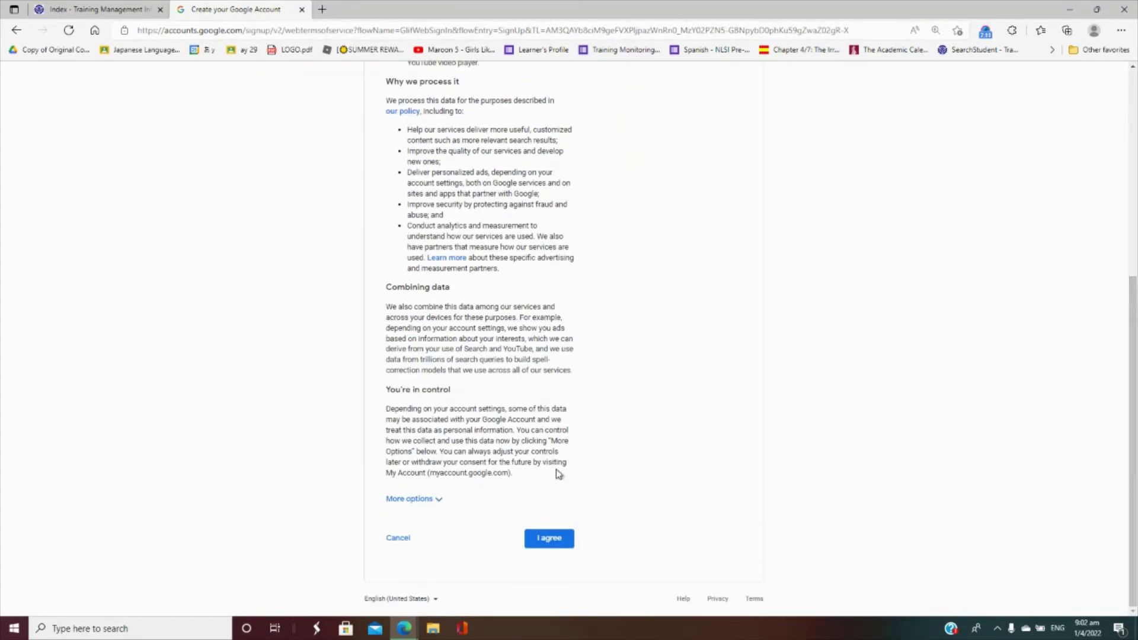
{"action": "left_click", "coordinate": [538, 540]}
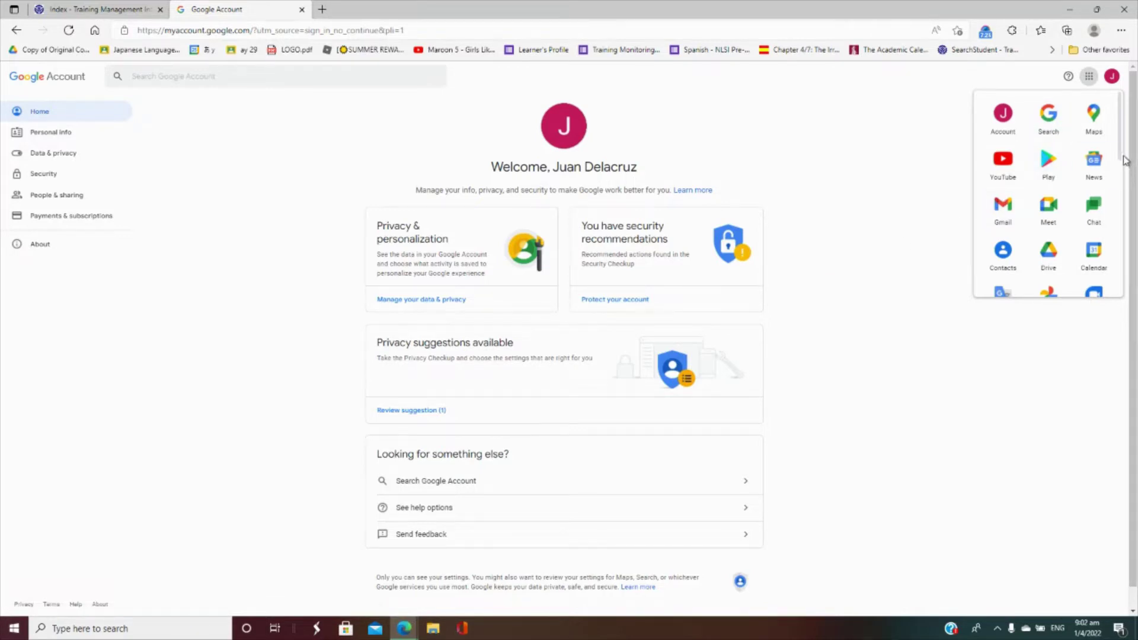
- Open Gmail from the Google apps grid in a new tab, then return to the Google Account tab
{"action": "left_click_drag", "start_coordinate": [1124, 160], "coordinate": [1136, 181]}
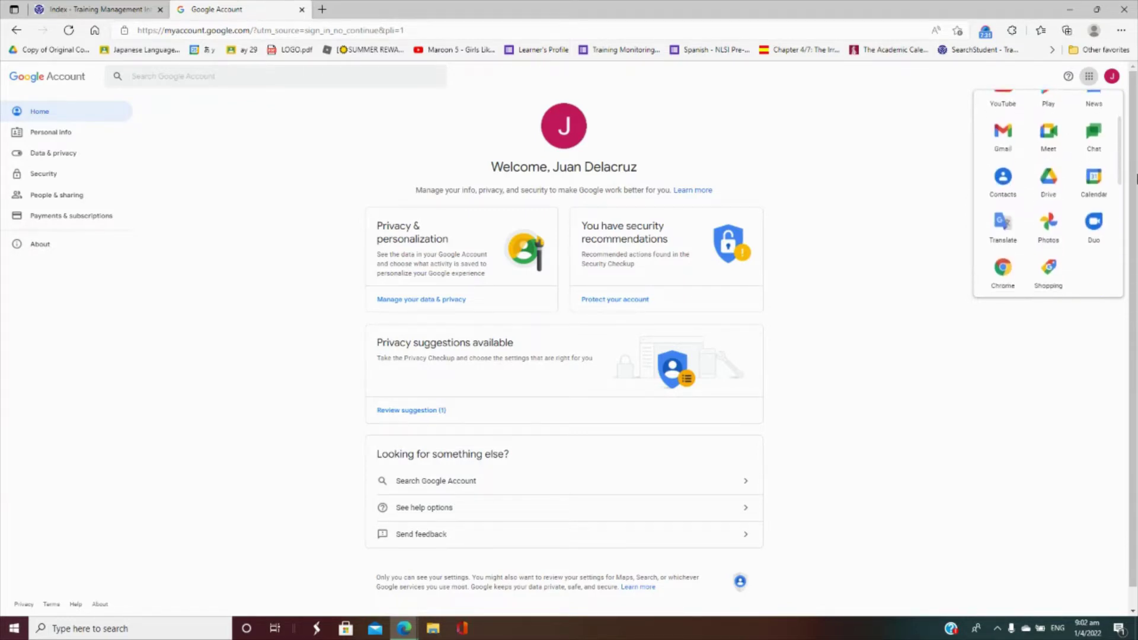
{"action": "left_click", "coordinate": [1012, 132]}
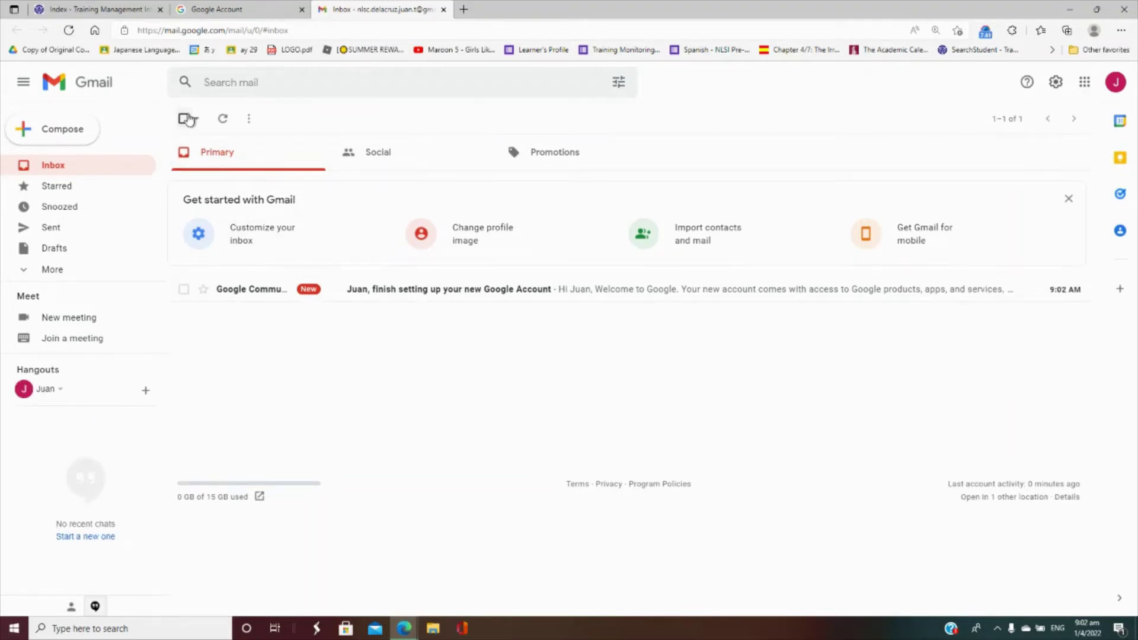
{"action": "left_click", "coordinate": [248, 8]}
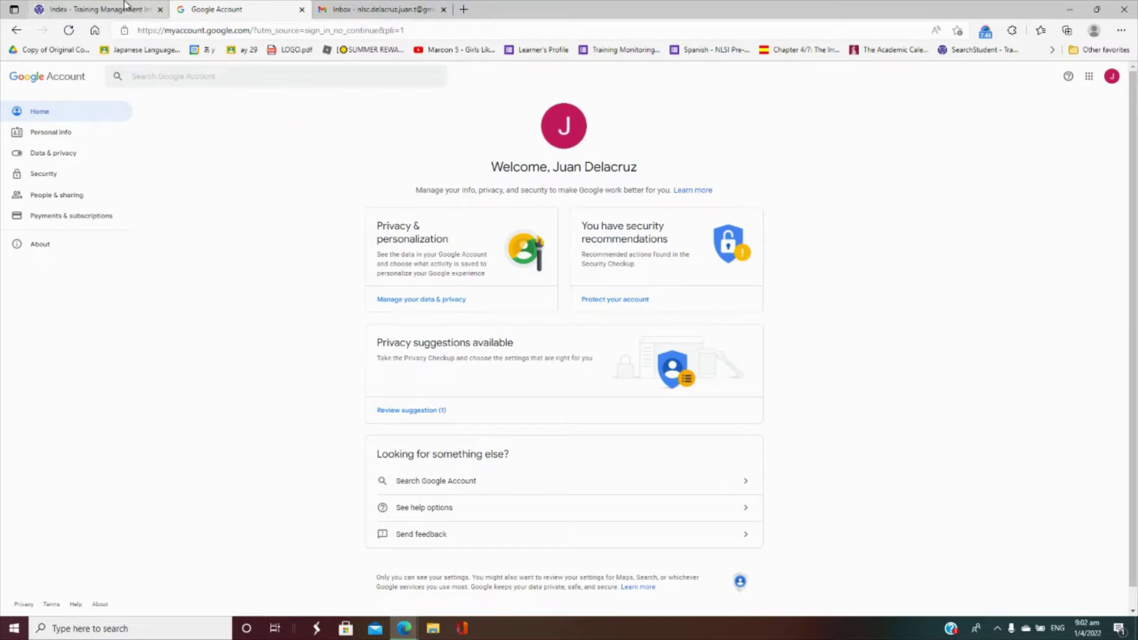
- Back on the TESDA form, enter the parent/guardian's full name
{"action": "left_click", "coordinate": [83, 6]}
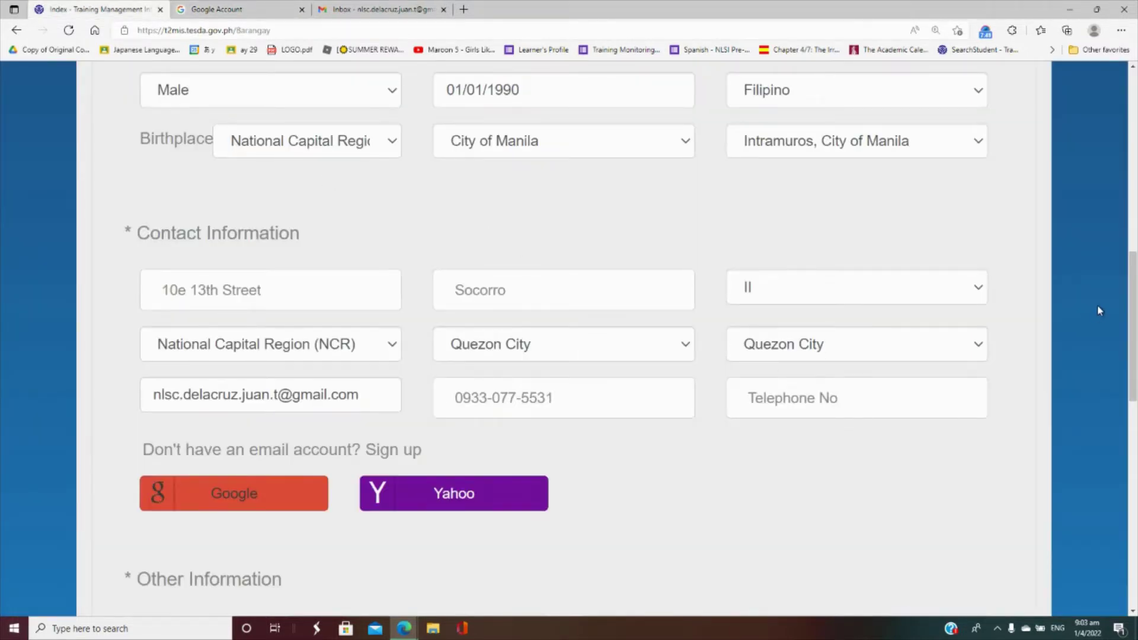
{"action": "left_click_drag", "start_coordinate": [1135, 315], "coordinate": [1135, 397]}
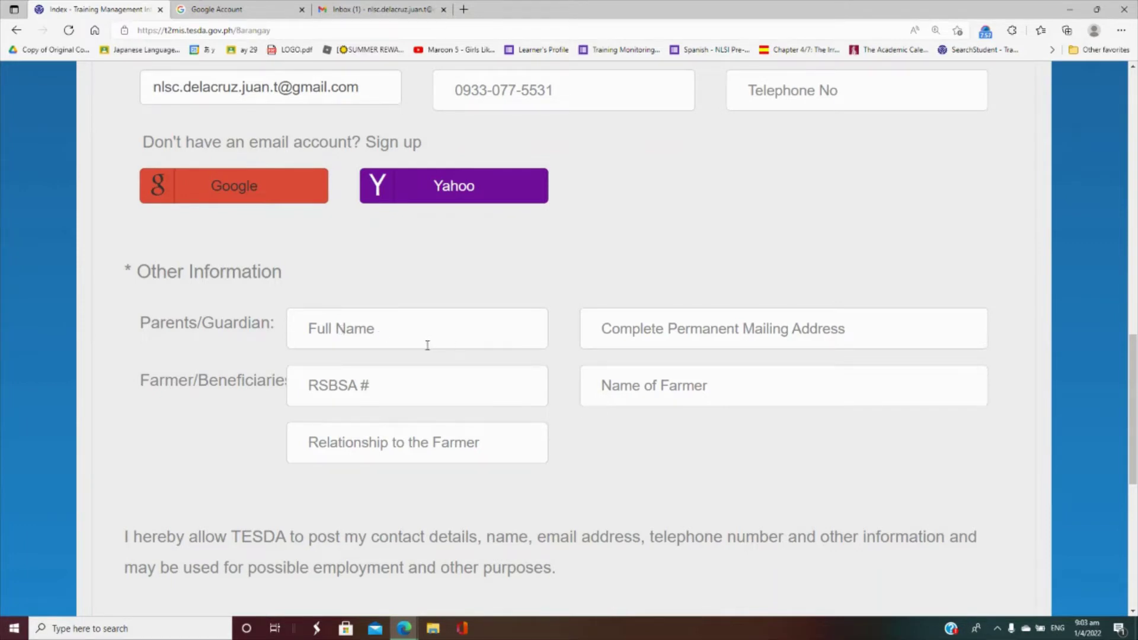
{"action": "left_click", "coordinate": [406, 333]}
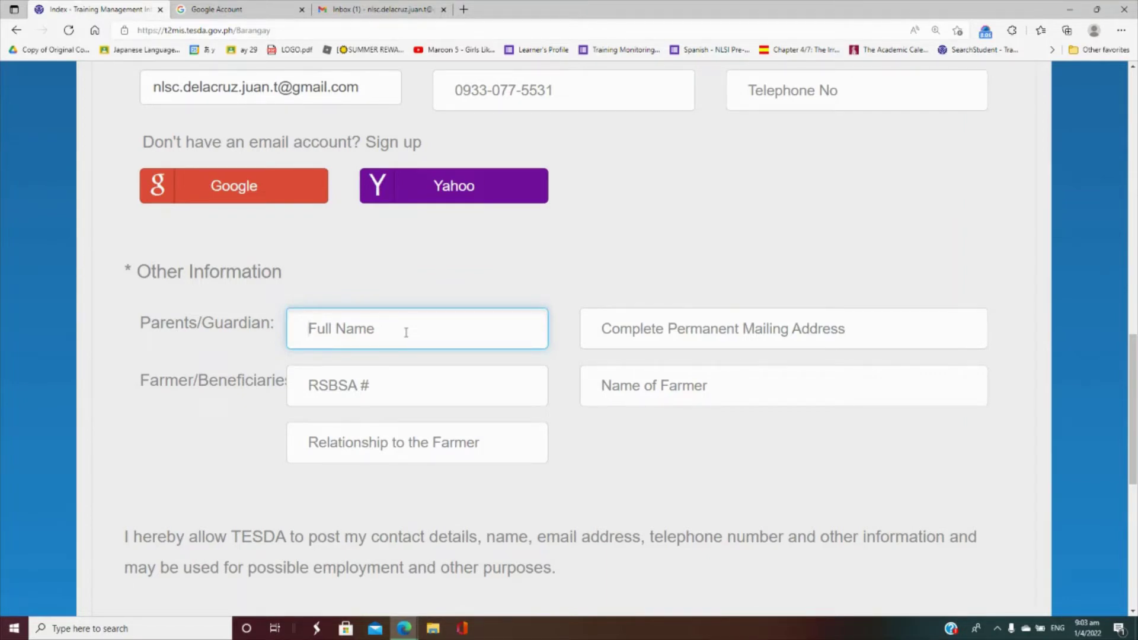
{"action": "type", "text": "Juan Tamad "}
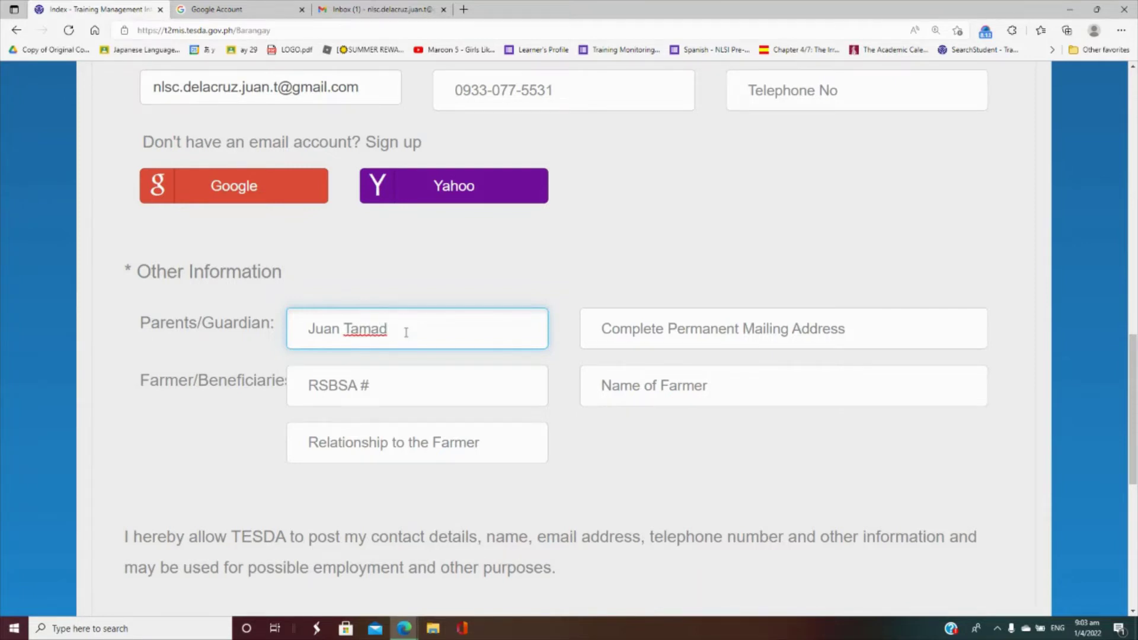
{"action": "type", "text": "Dela"}
{"action": "key", "text": "BackSpace"}
{"action": "type", "text": "cruz, Sr."}
- Enter the guardian's complete permanent mailing address in Quezon City
{"action": "key", "text": "Tab"}
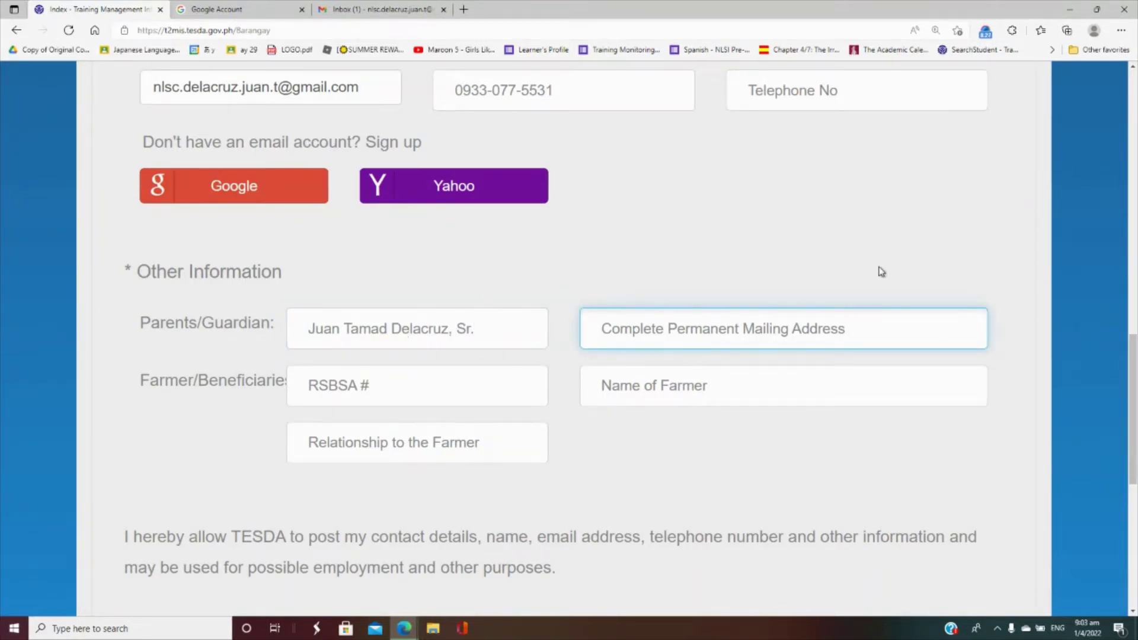
{"action": "left_click_drag", "start_coordinate": [1134, 368], "coordinate": [1134, 338]}
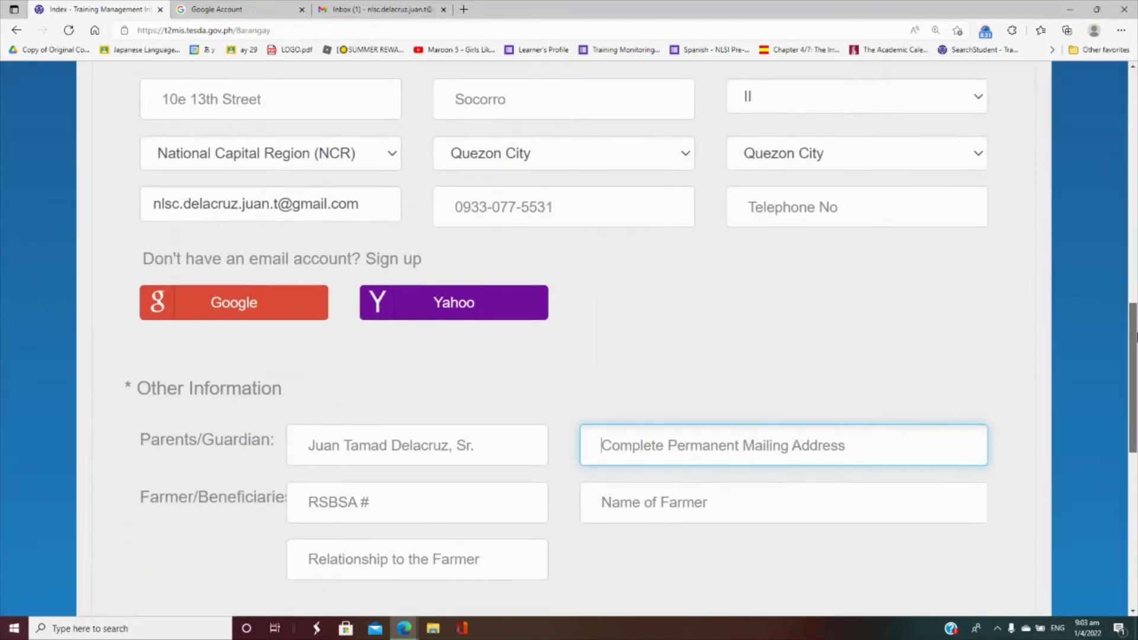
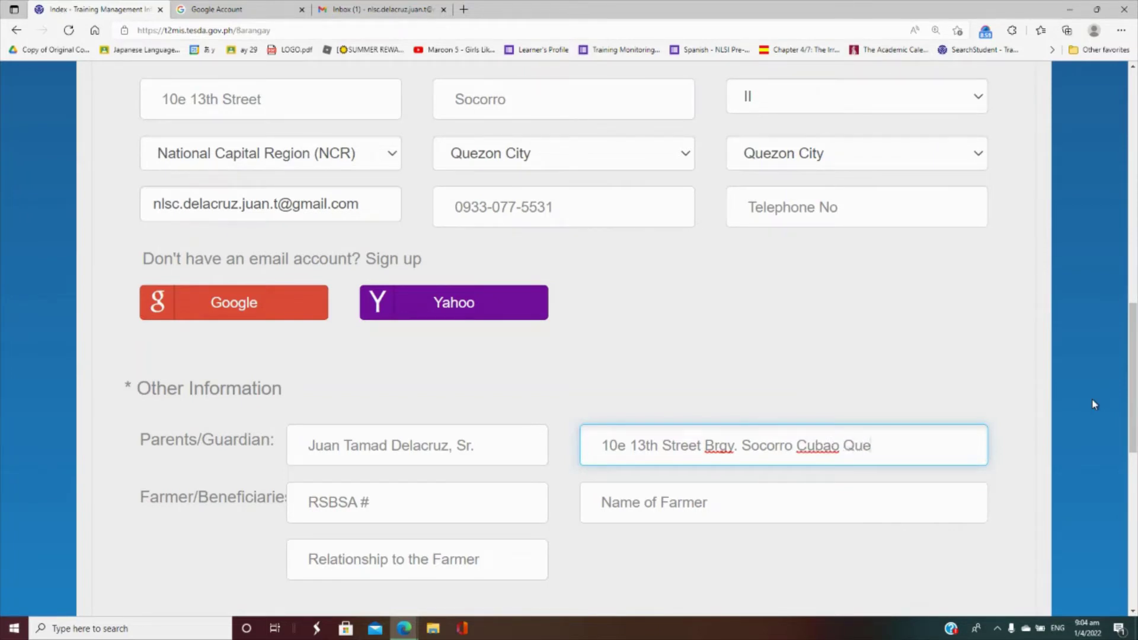
{"action": "left_click_drag", "start_coordinate": [1133, 381], "coordinate": [1136, 438]}
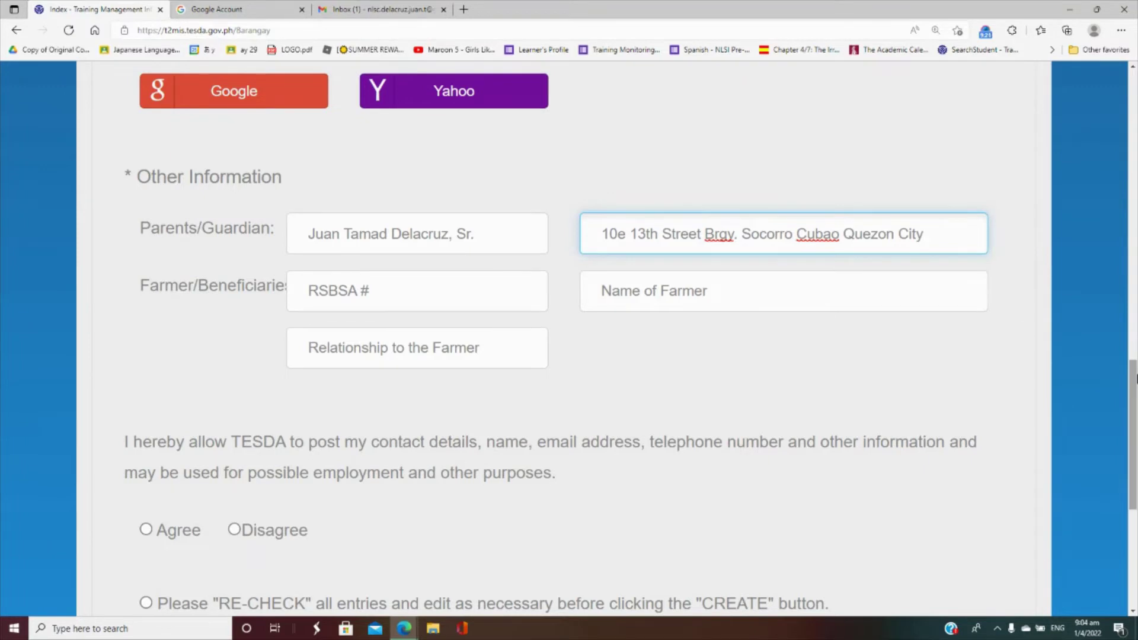
{"action": "scroll", "coordinate": [840, 339], "scroll_direction": "down", "scroll_amount": 3}
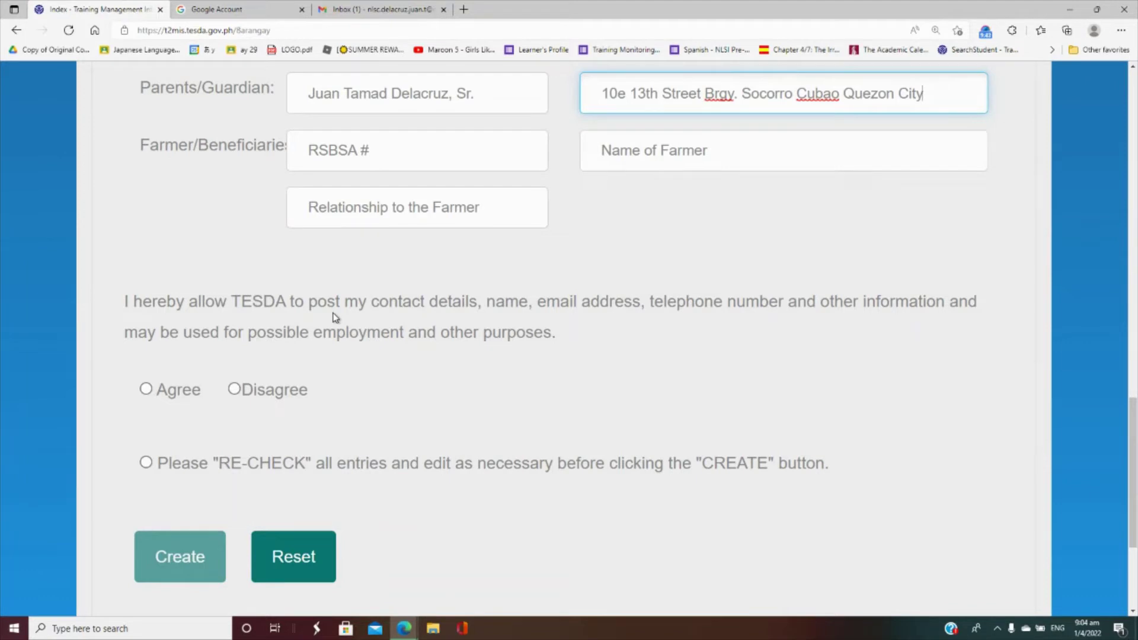
- Agree to posting contact details, confirm the re-check, and submit the form with Create
{"action": "left_click_drag", "start_coordinate": [160, 356], "coordinate": [149, 380]}
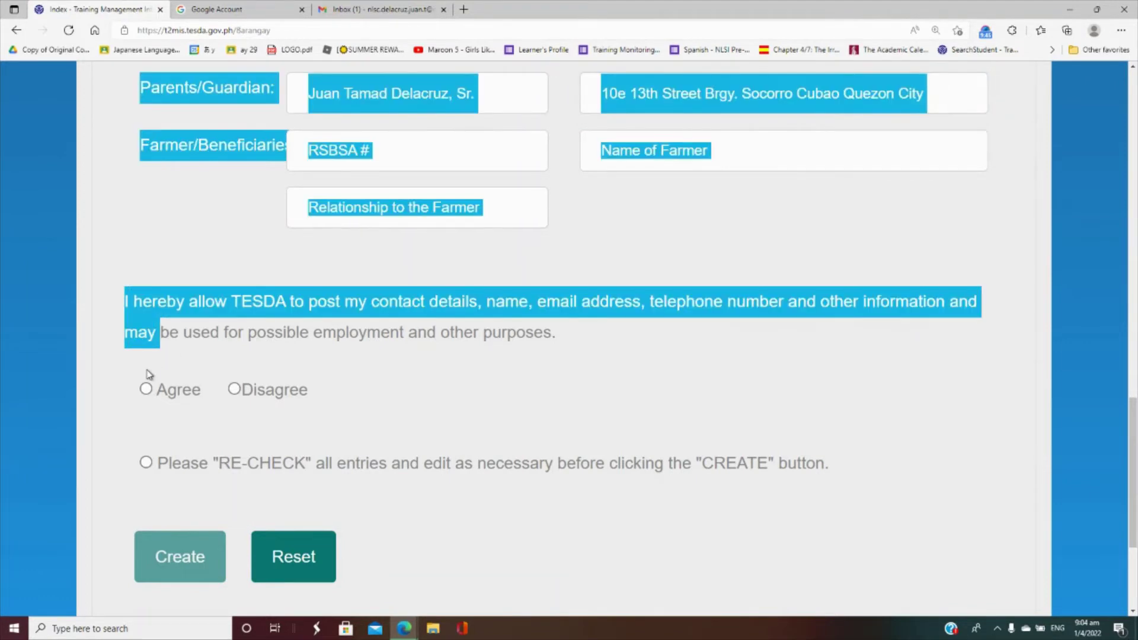
{"action": "left_click", "coordinate": [181, 360]}
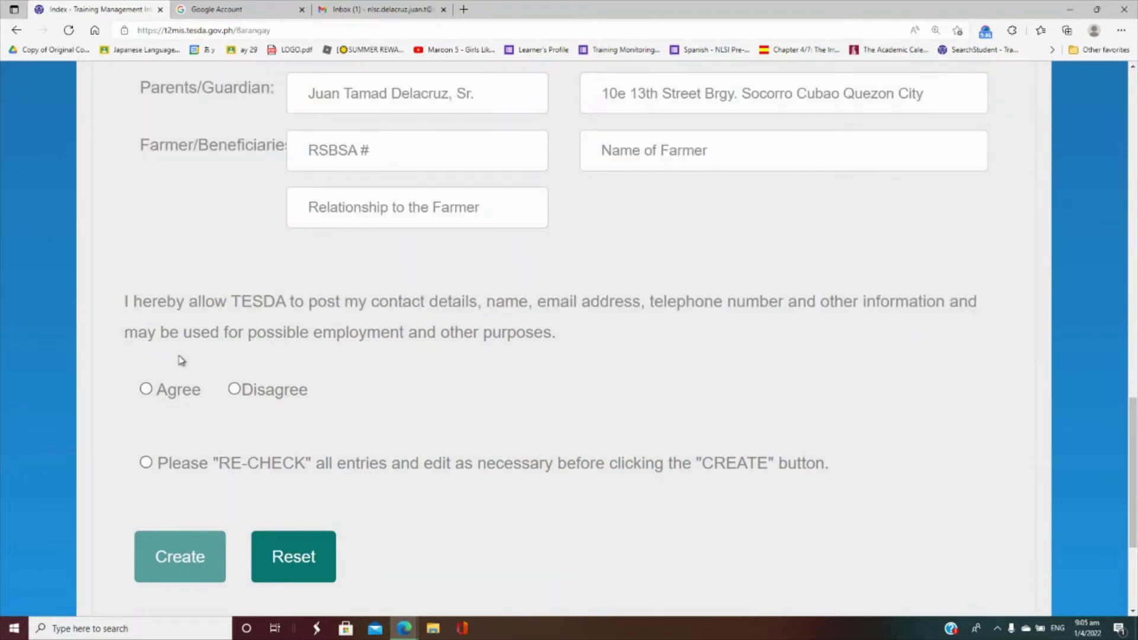
{"action": "left_click", "coordinate": [145, 391]}
{"action": "left_click", "coordinate": [146, 463]}
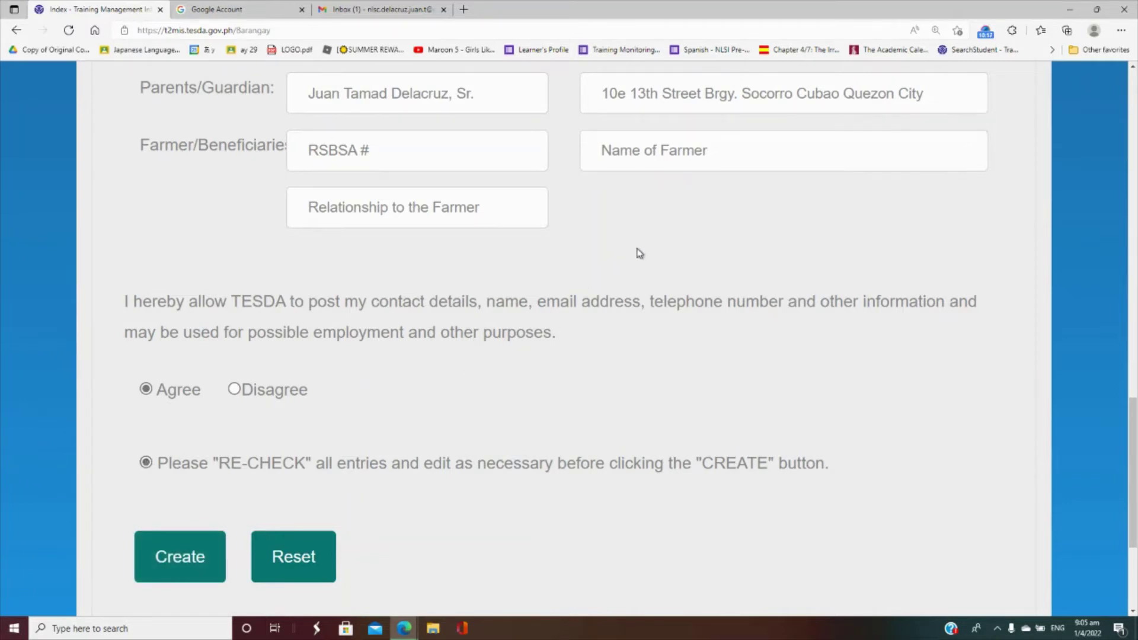
{"action": "left_click_drag", "start_coordinate": [1133, 428], "coordinate": [1135, 465]}
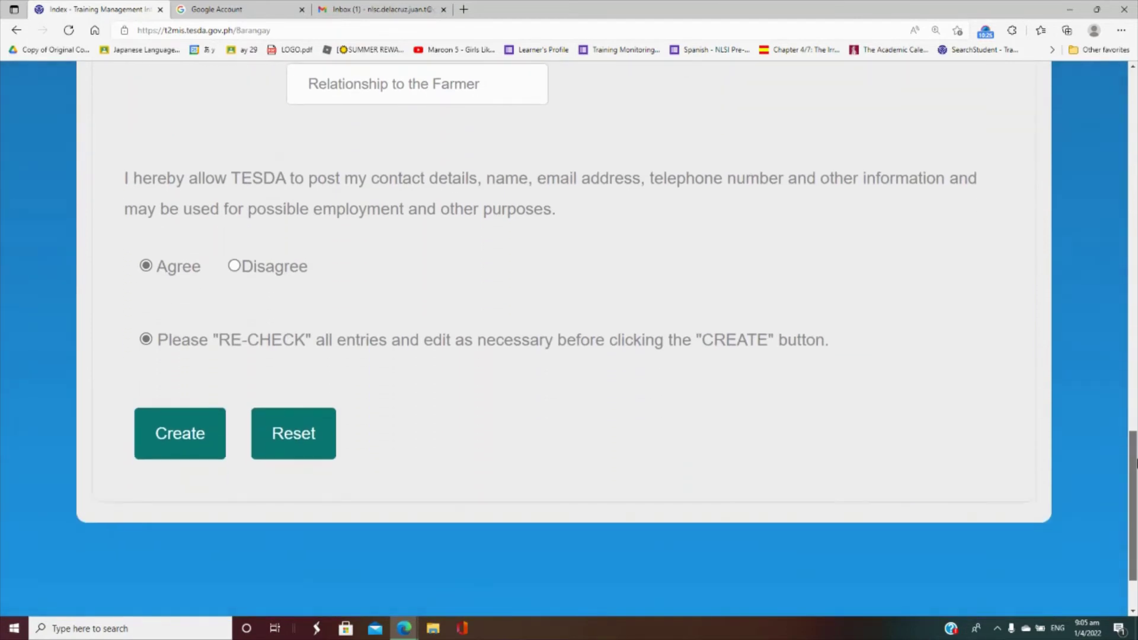
{"action": "left_click", "coordinate": [183, 433]}
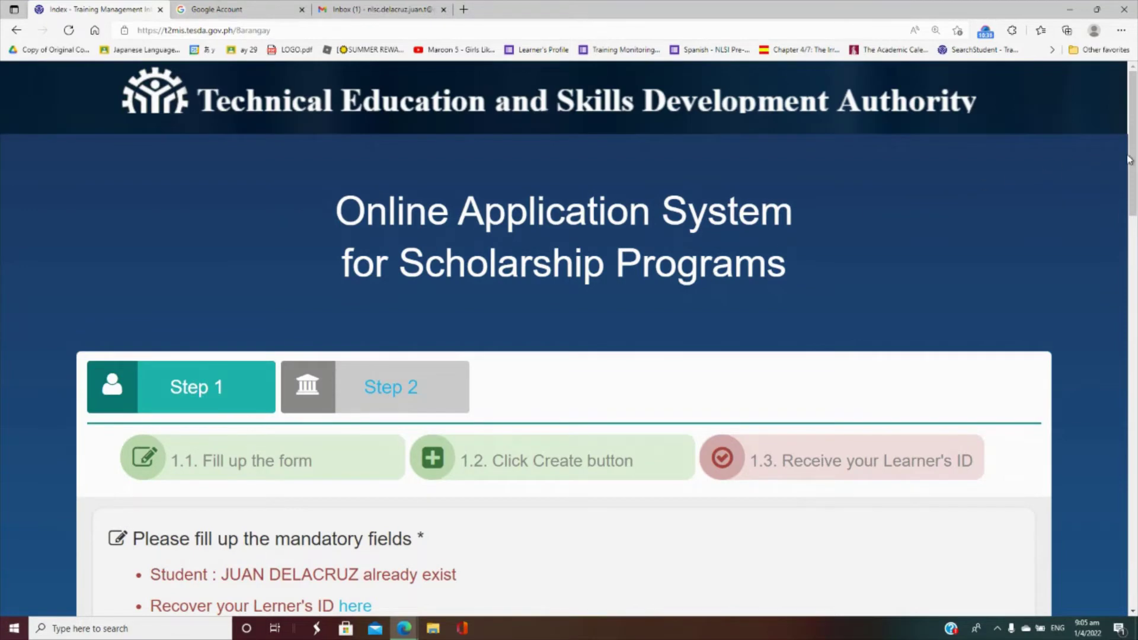
- Scroll down to read the 'already exist' notice and the Learner's ID recovery link
{"action": "left_click_drag", "start_coordinate": [1133, 161], "coordinate": [1135, 212]}
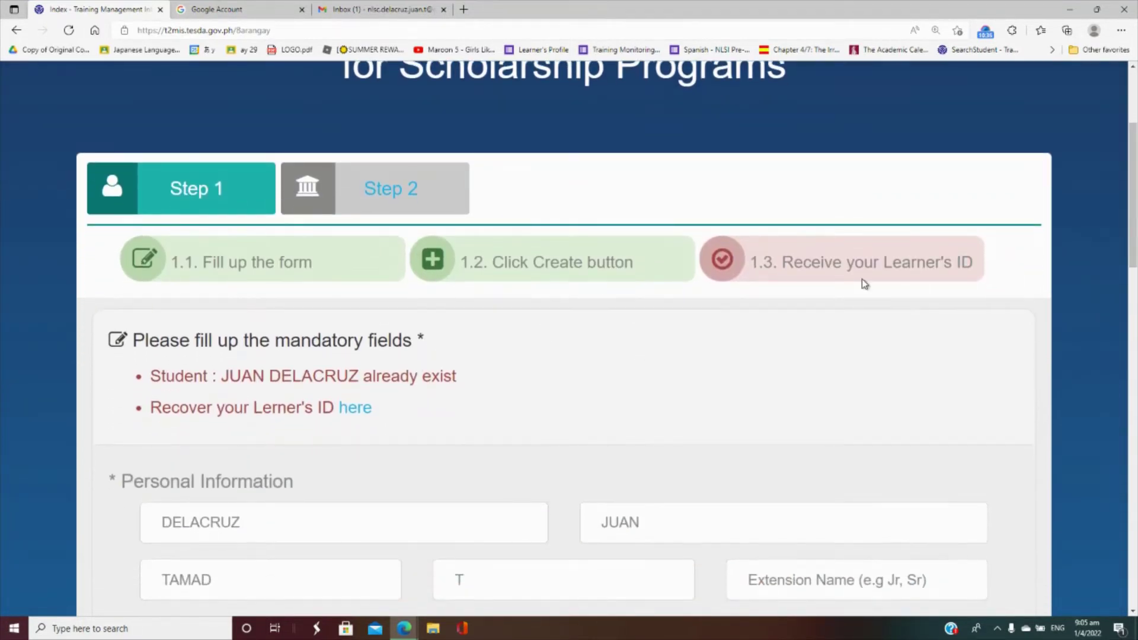
{"action": "left_click_drag", "start_coordinate": [1135, 209], "coordinate": [1134, 248]}
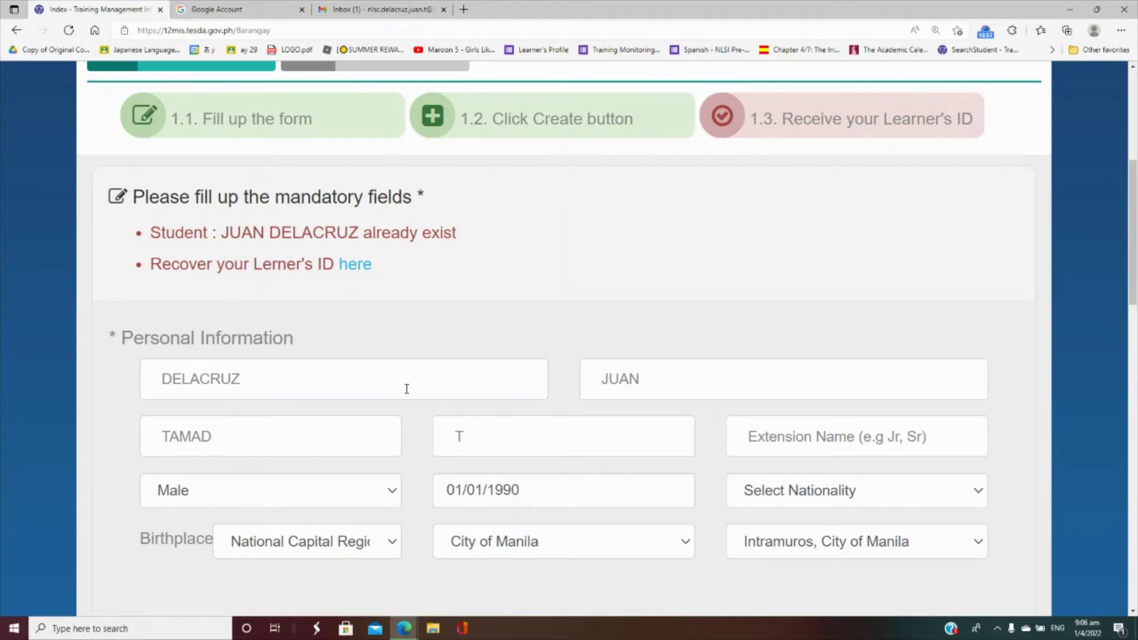
- Search for the Learner's ID using the applicant's first name, last name and birth date 01/01/1990
{"action": "left_click", "coordinate": [356, 268]}
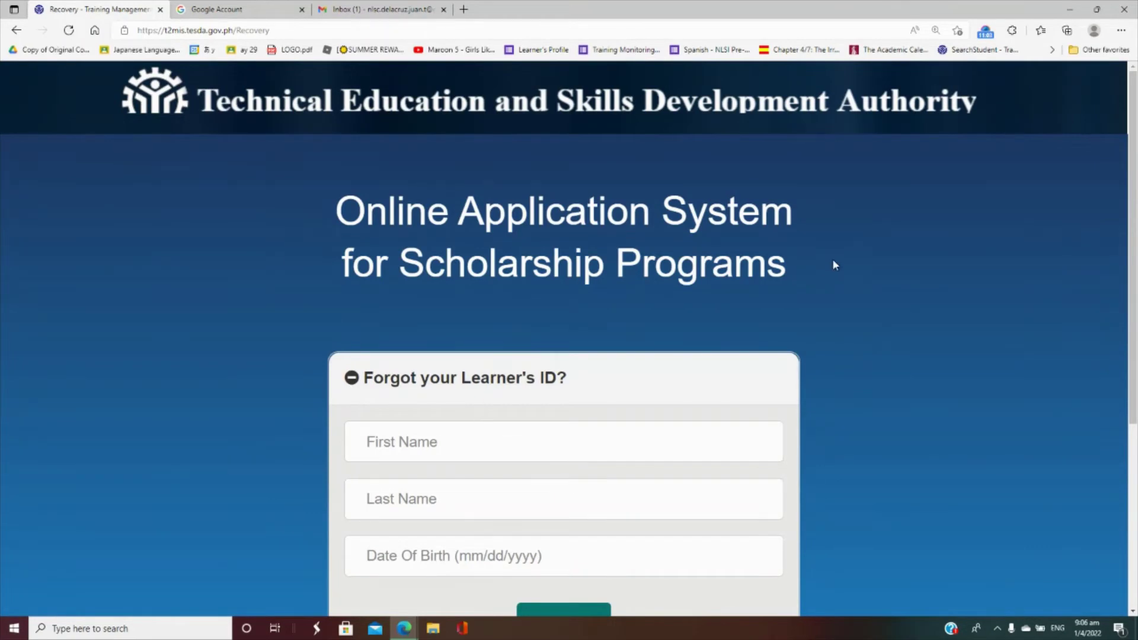
{"action": "left_click_drag", "start_coordinate": [1134, 265], "coordinate": [1136, 431]}
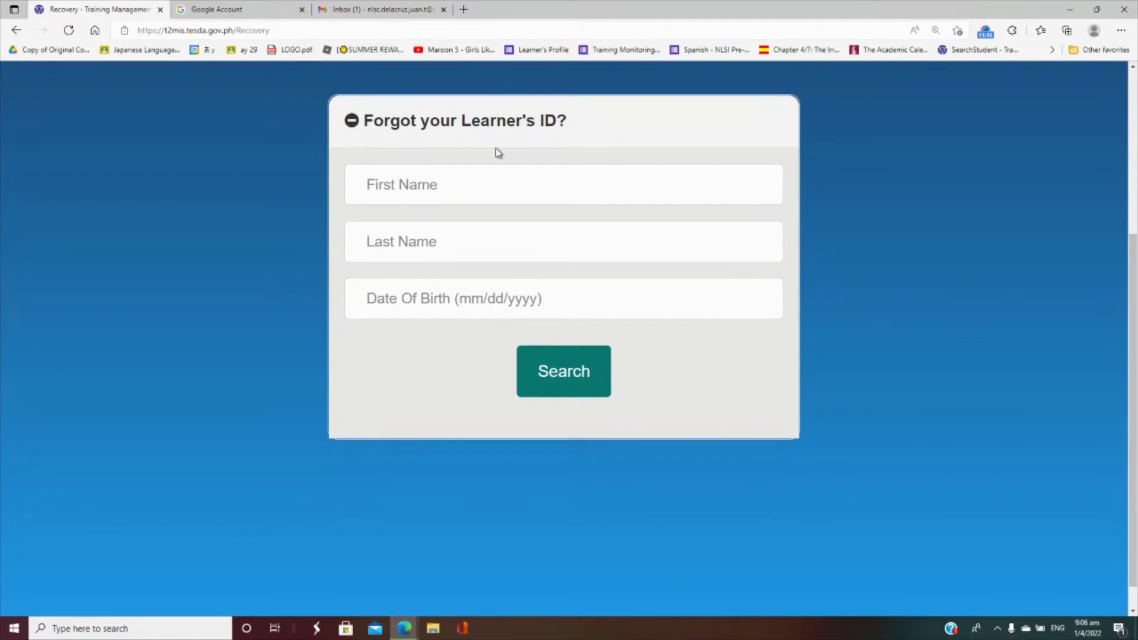
{"action": "left_click", "coordinate": [500, 190]}
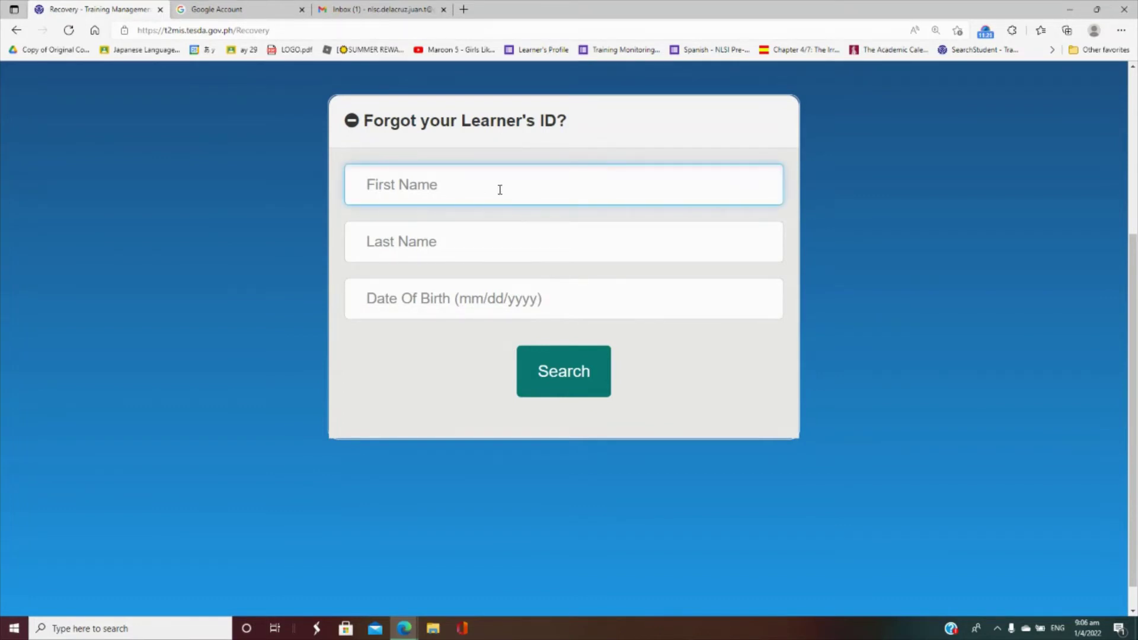
{"action": "type", "text": "Juan"}
{"action": "key", "text": "Tab"}
{"action": "type", "text": "D"}
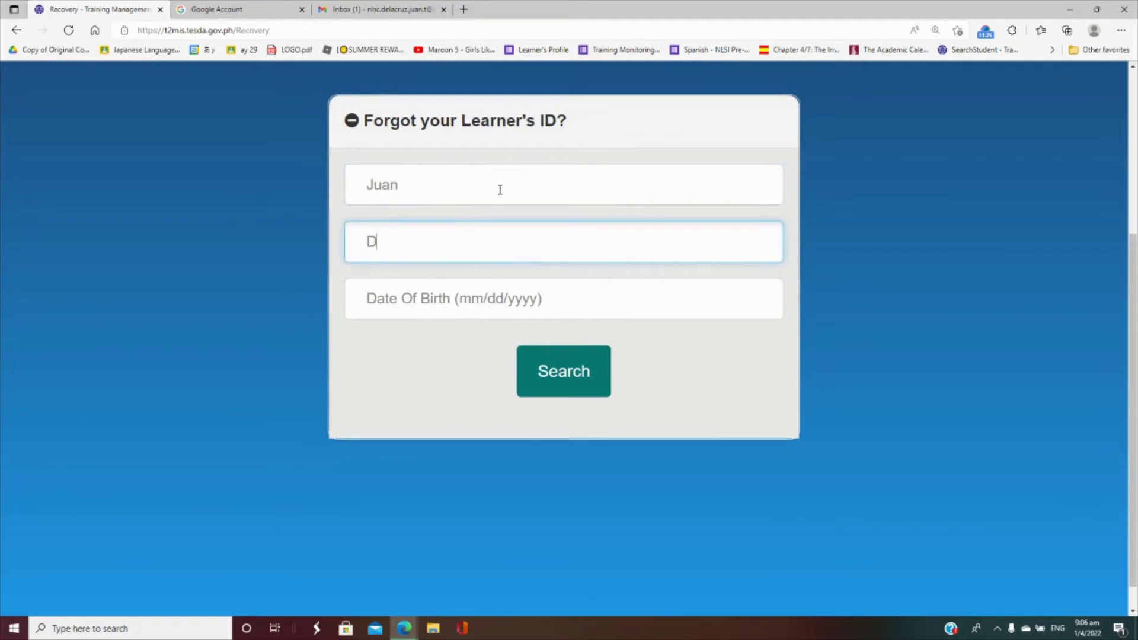
{"action": "type", "text": "elacruz"}
{"action": "left_click", "coordinate": [498, 287]}
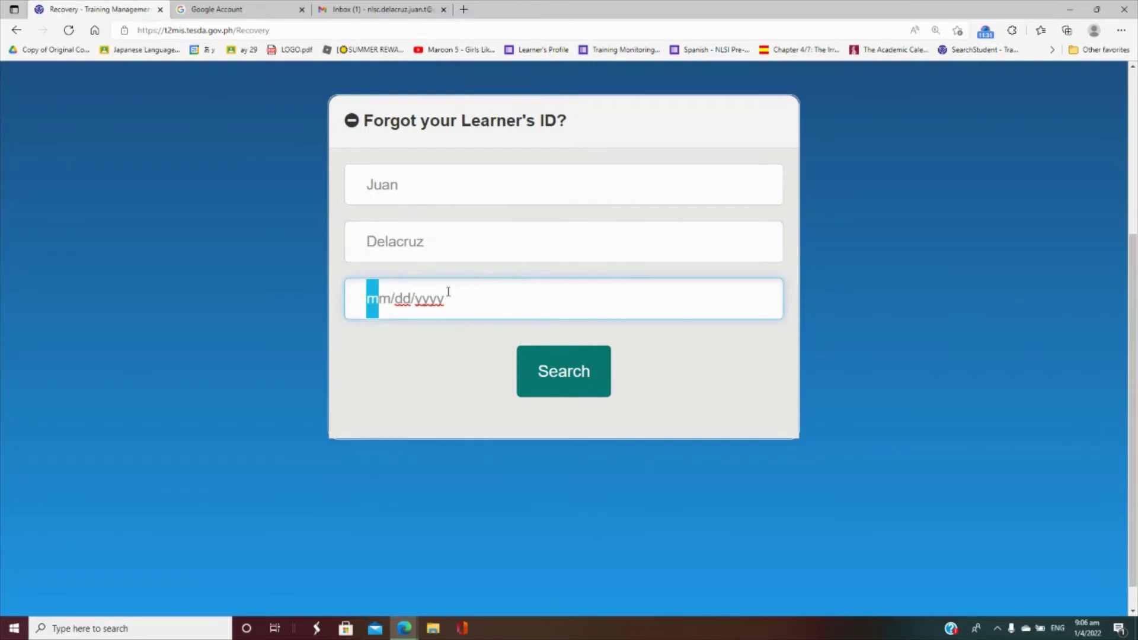
{"action": "type", "text": "01/01/"}
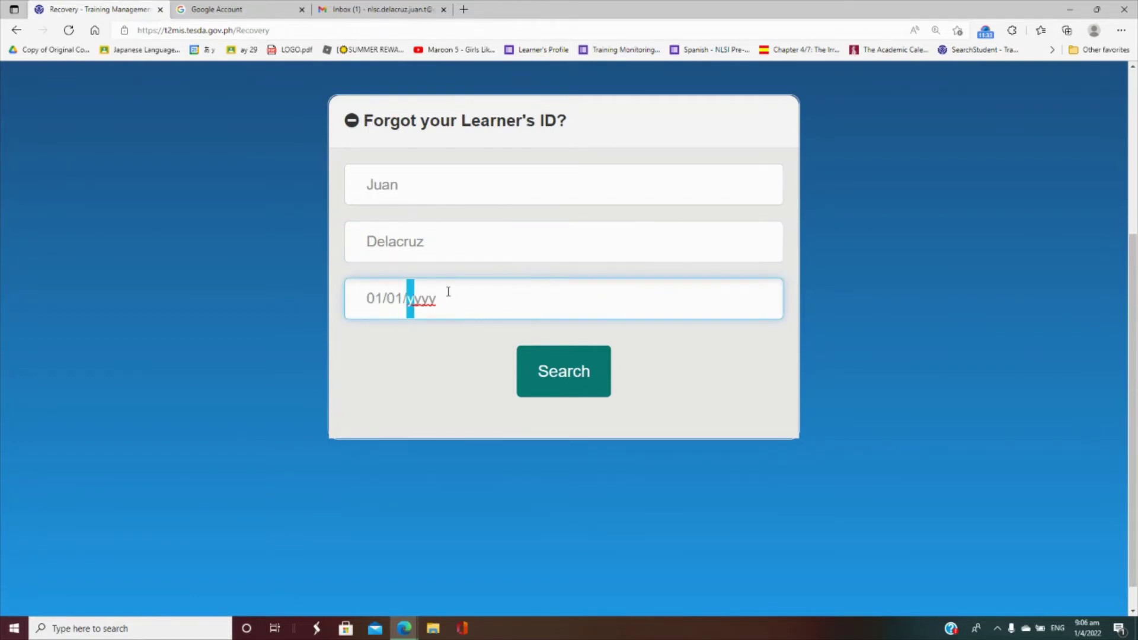
{"action": "type", "text": "1990"}
{"action": "left_click", "coordinate": [554, 390]}
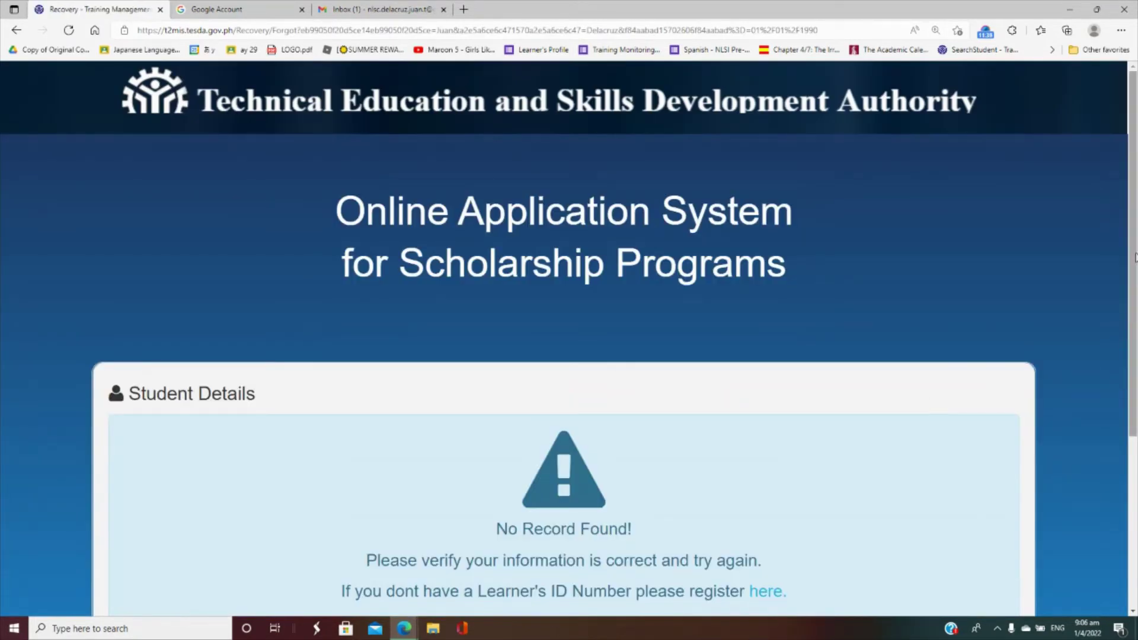
- From the 'No Record Found!' result, follow the register link to a new Step 1 form
{"action": "left_click_drag", "start_coordinate": [1126, 269], "coordinate": [1135, 374]}
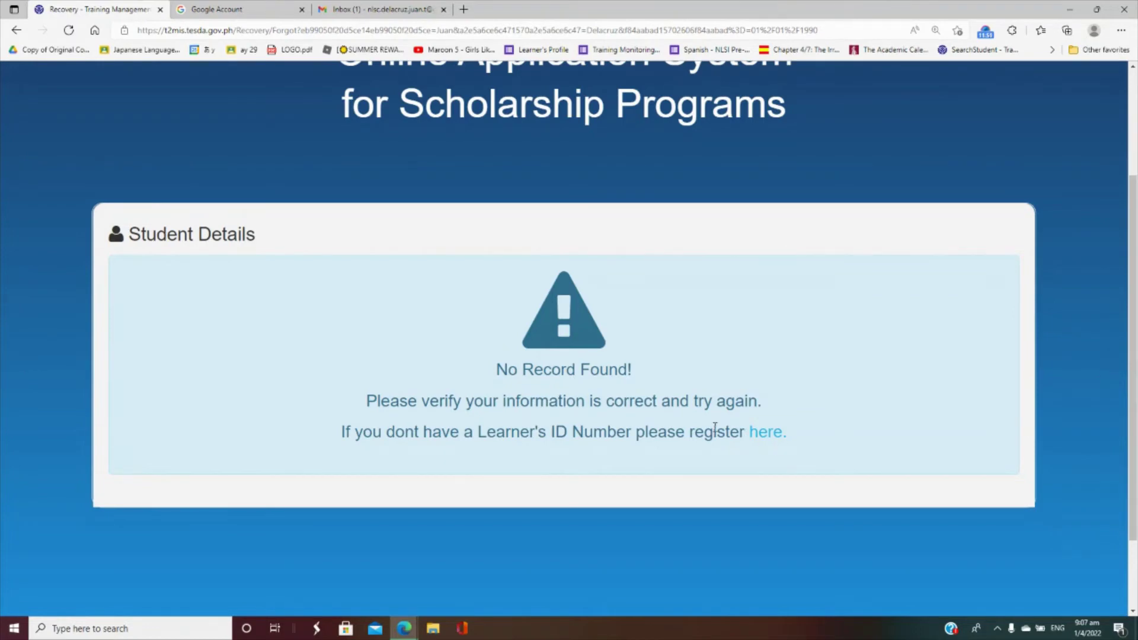
{"action": "left_click", "coordinate": [769, 434]}
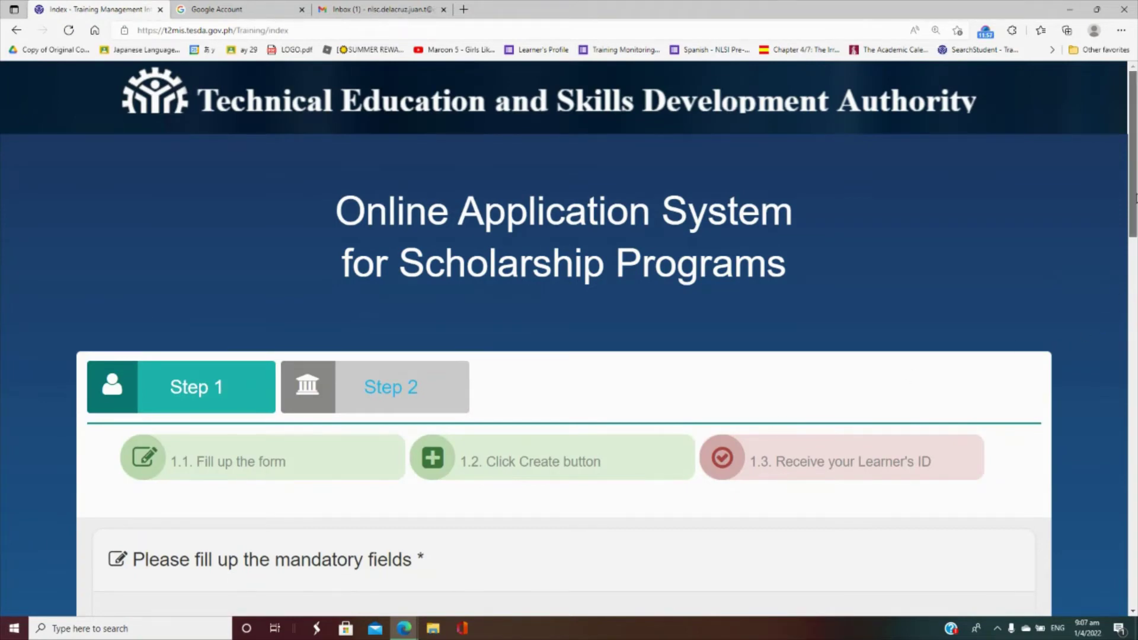
{"action": "scroll", "coordinate": [1134, 232], "scroll_direction": "down", "scroll_amount": 4}
- Enter the applicant's last, first and middle names and middle initial, leaving the extension blank
{"action": "left_click_drag", "start_coordinate": [1135, 270], "coordinate": [1108, 288]}
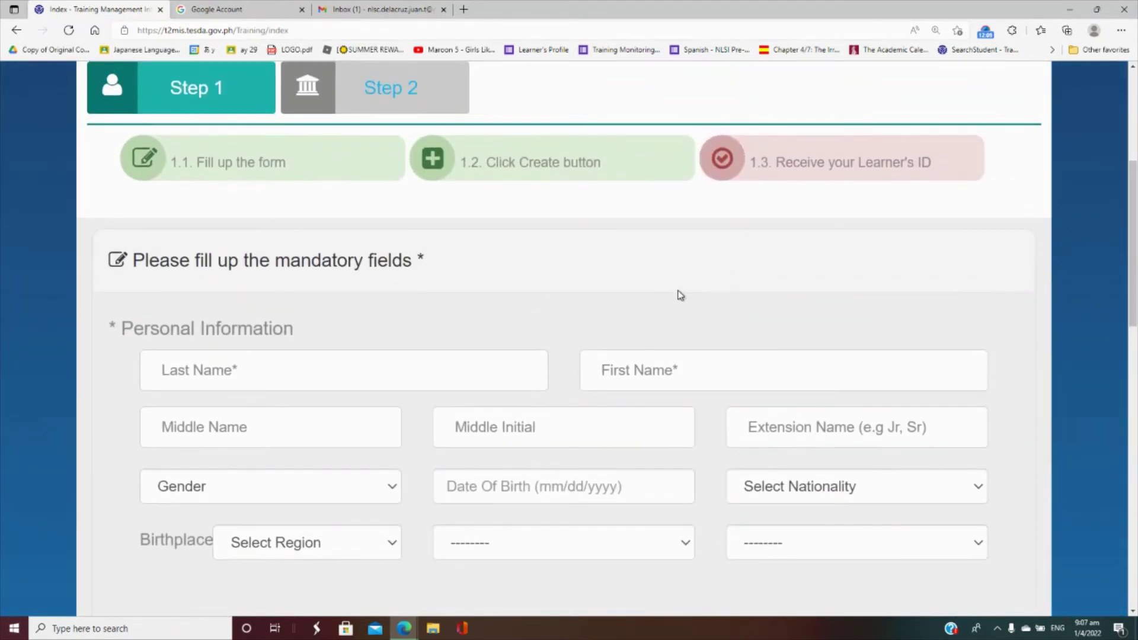
{"action": "left_click", "coordinate": [363, 358]}
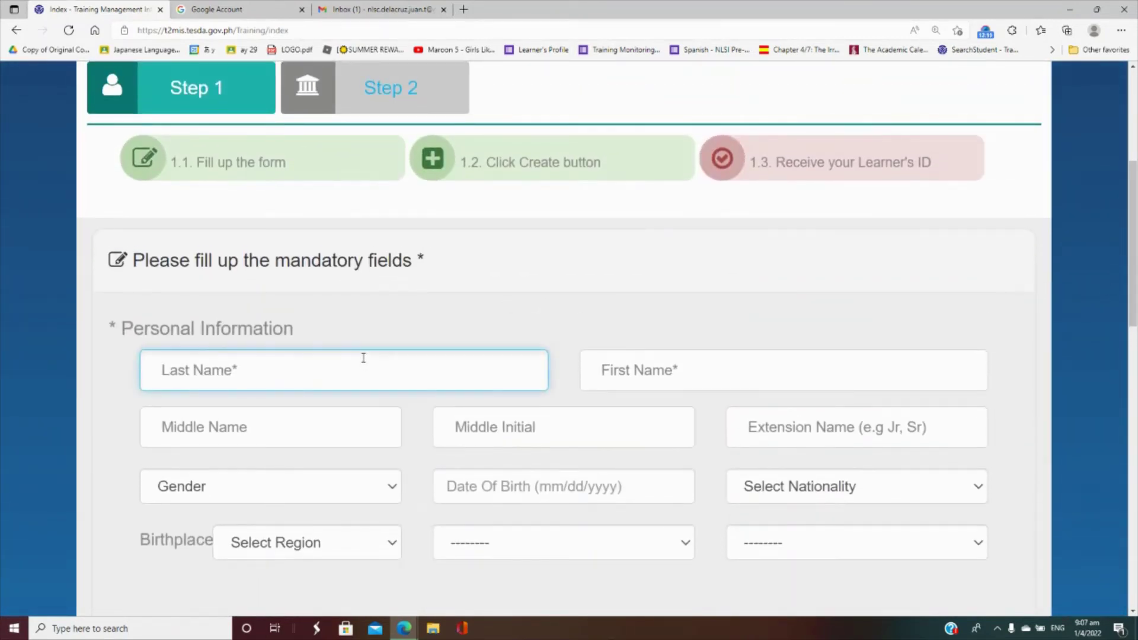
{"action": "type", "text": "DELACRUZ"}
{"action": "key", "text": "Tab"}
{"action": "type", "text": "JUAN"}
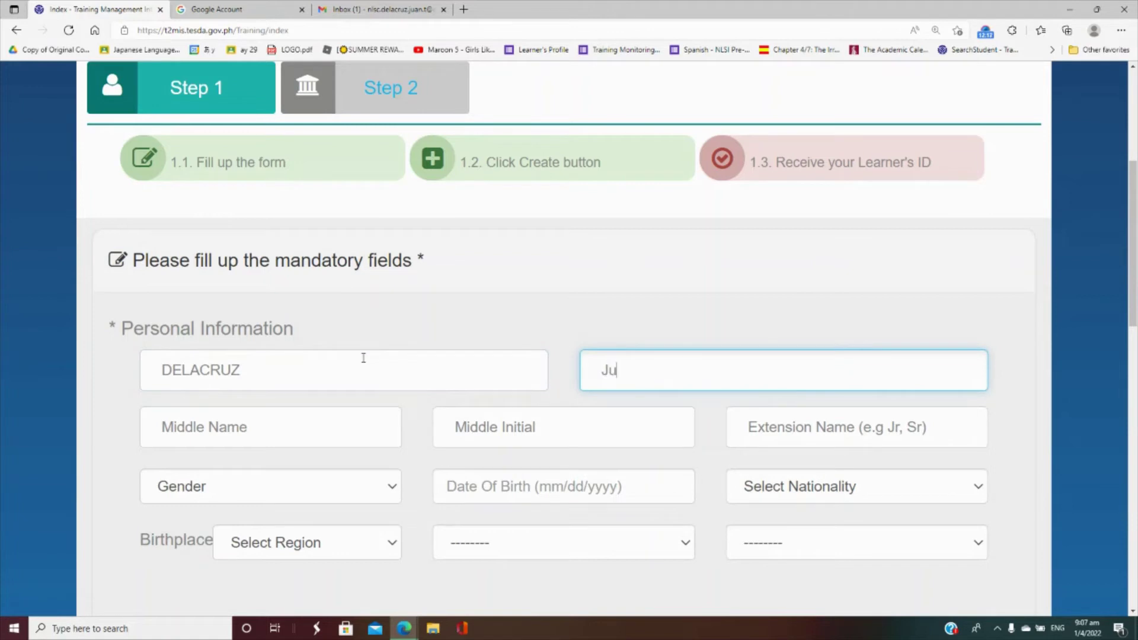
{"action": "key", "text": "Tab"}
{"action": "type", "text": "TAMA"}
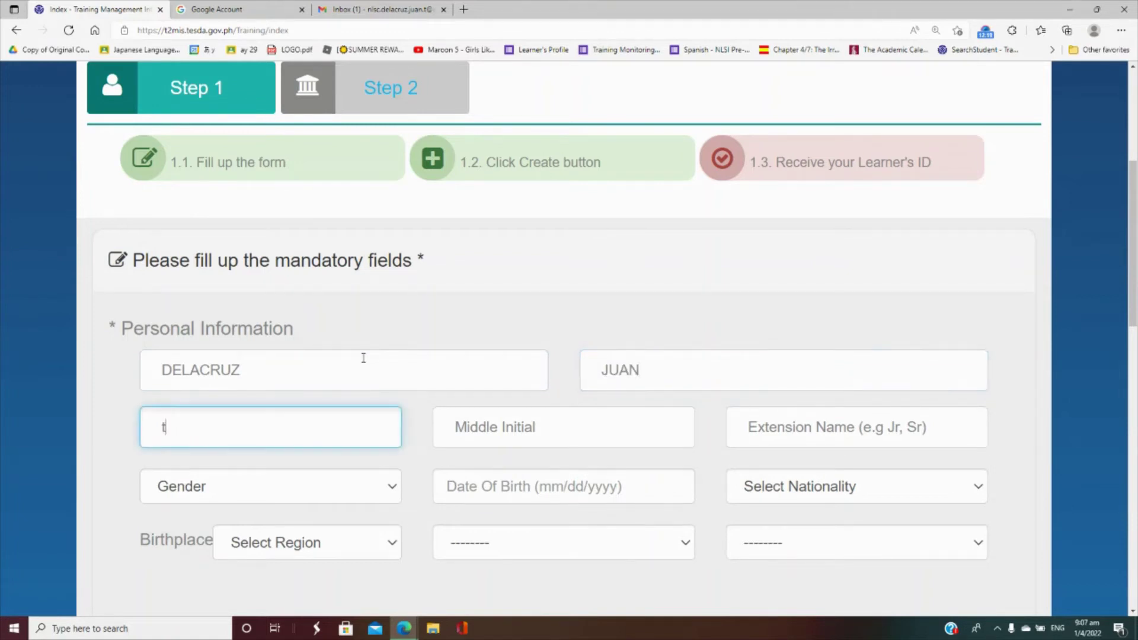
{"action": "type", "text": "D"}
{"action": "key", "text": "Tab"}
{"action": "type", "text": "t"}
{"action": "key", "text": "Tab"}
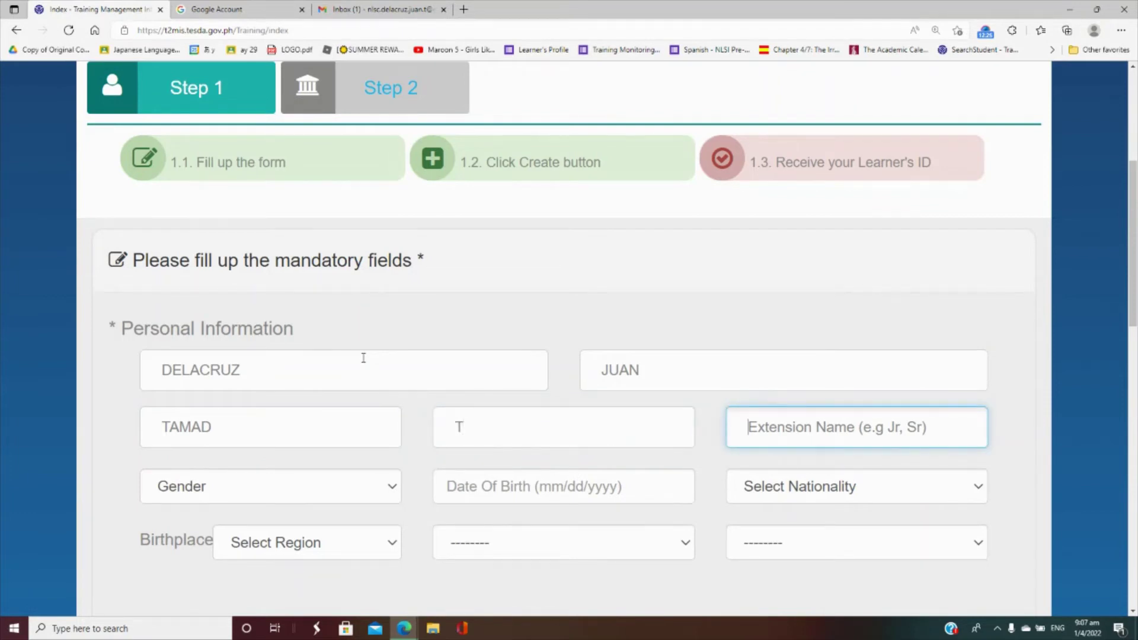
{"action": "key", "text": "Tab"}
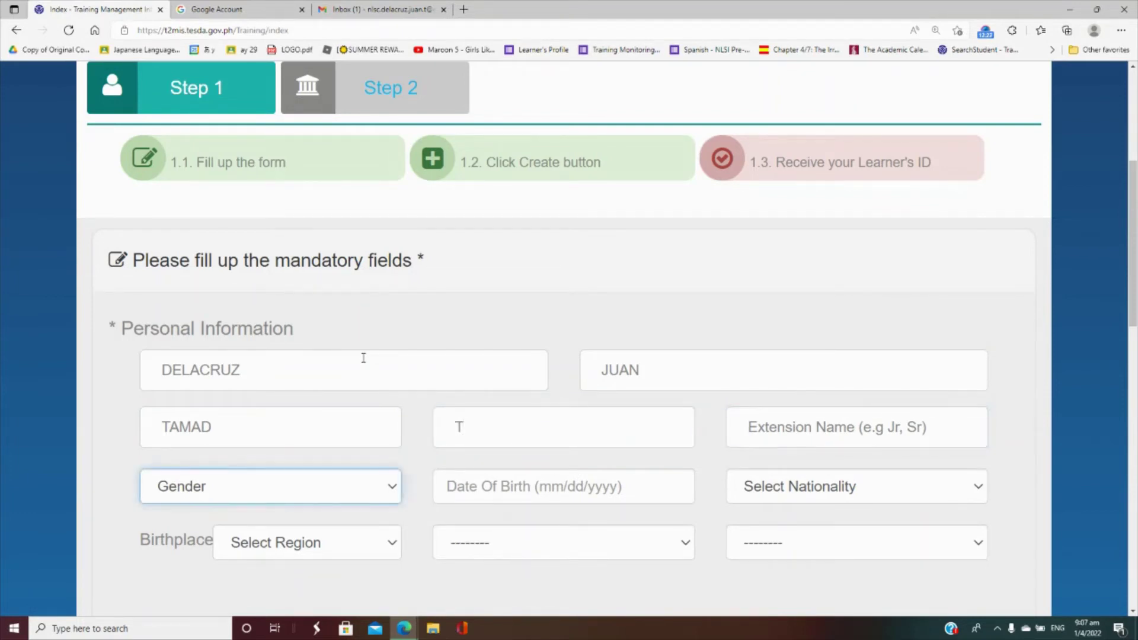
- Set gender to Male, date of birth 01/01/1990, and nationality Filipino
{"action": "key", "text": "alt+Down"}
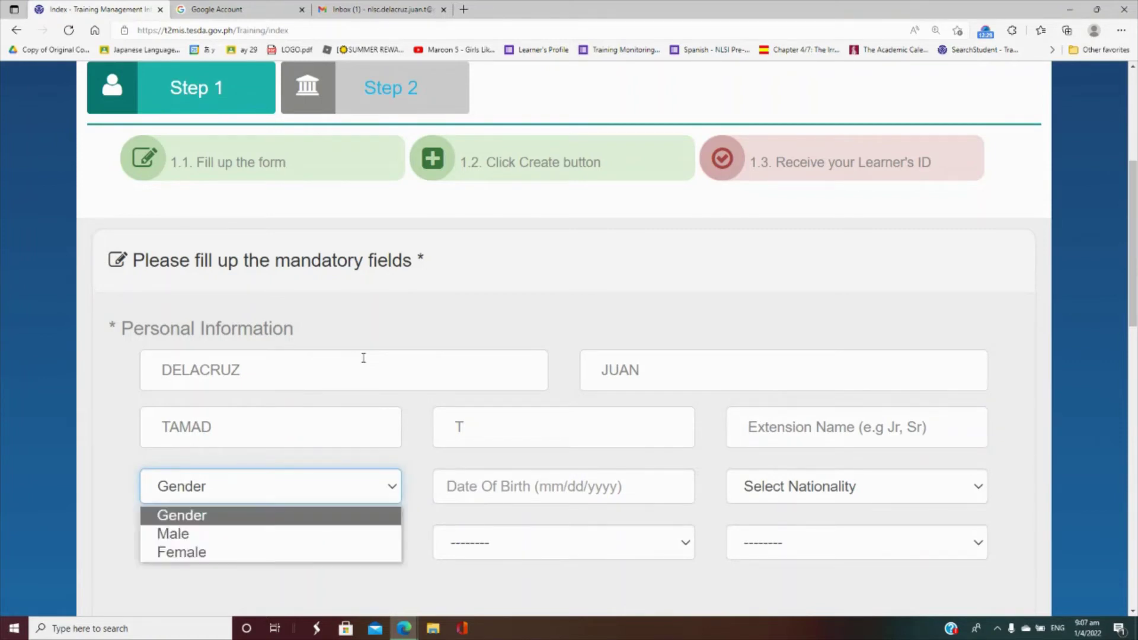
{"action": "key", "text": "Down"}
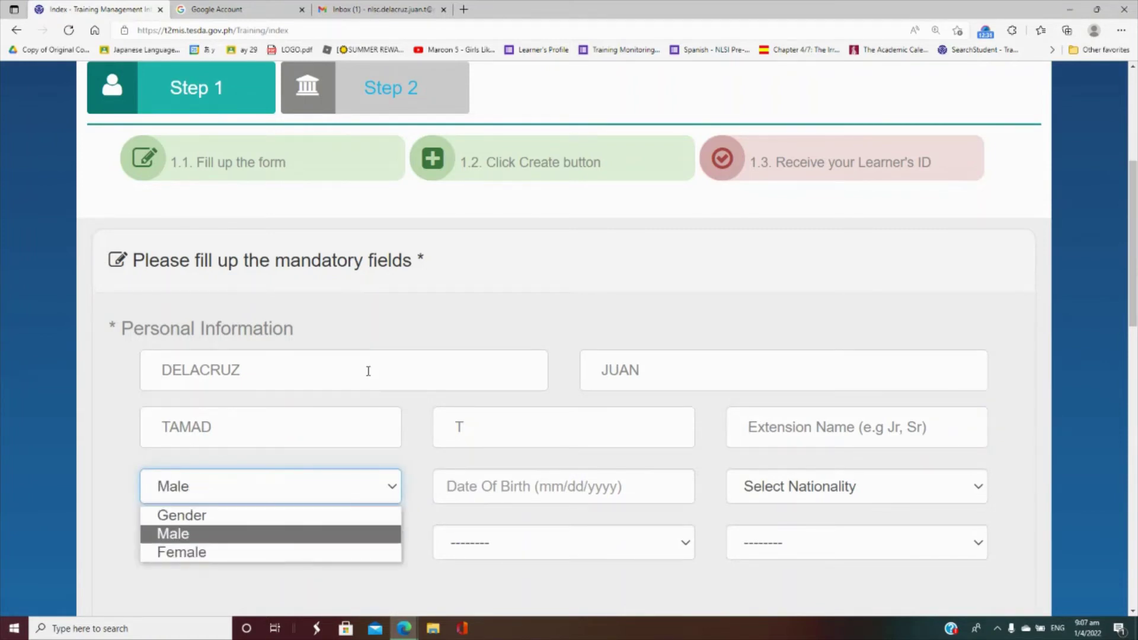
{"action": "key", "text": "Return"}
{"action": "key", "text": "Tab"}
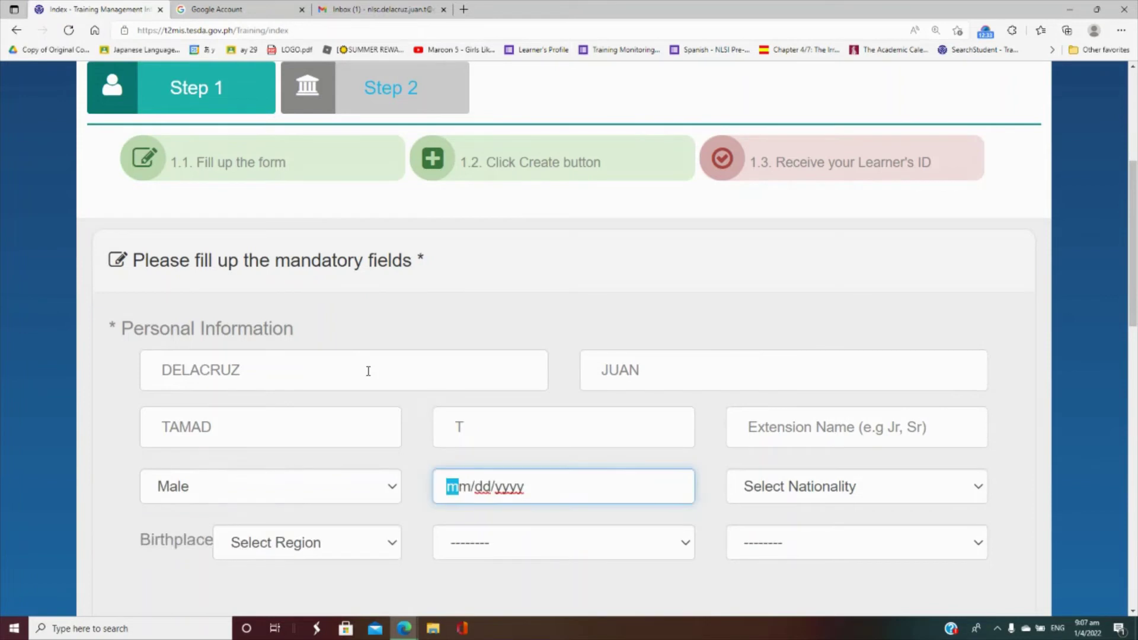
{"action": "type", "text": "01/01/"}
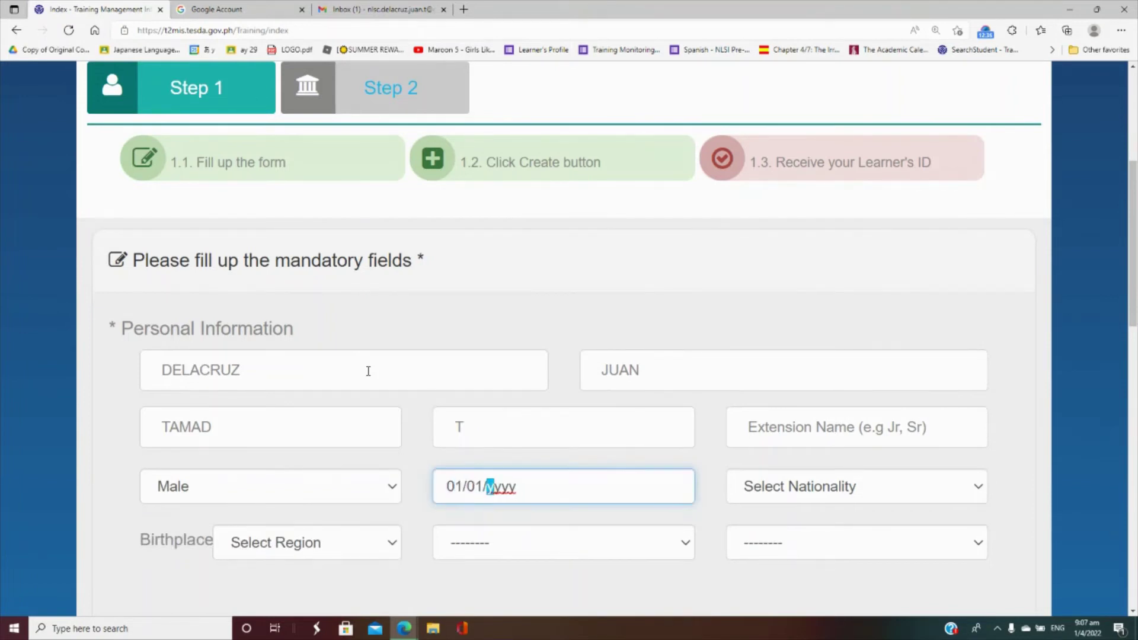
{"action": "type", "text": "1990"}
{"action": "key", "text": "Tab"}
{"action": "key", "text": "alt+Down"}
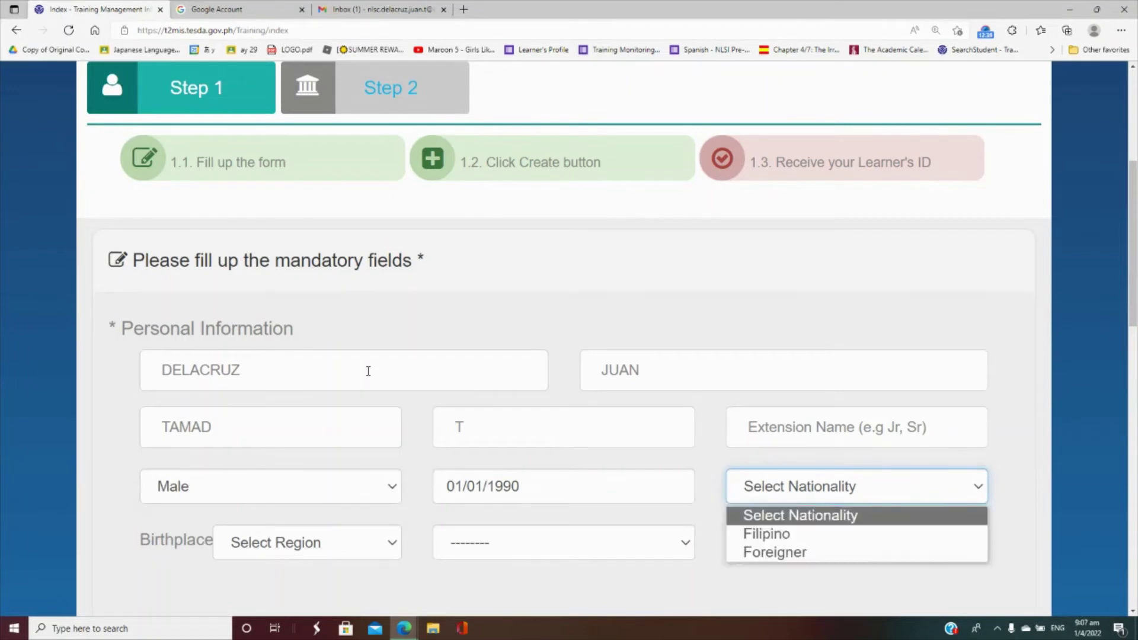
{"action": "key", "text": "Down"}
{"action": "key", "text": "Return"}
- Set birthplace to National Capital Region, City of Manila, Intramuros
{"action": "key", "text": "Tab"}
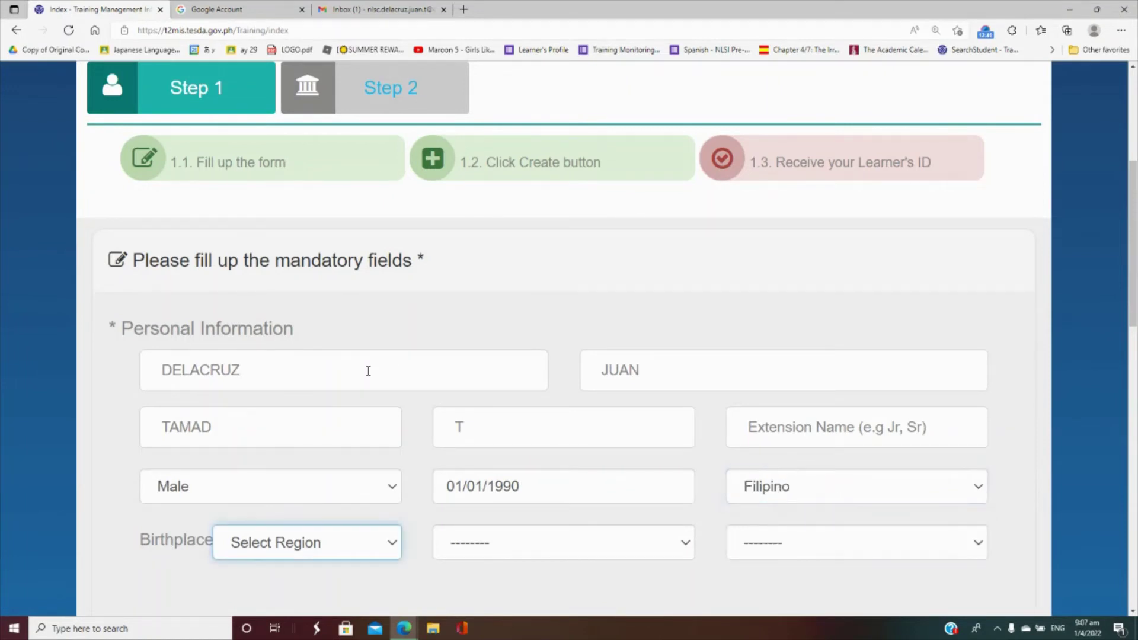
{"action": "key", "text": "Down"}
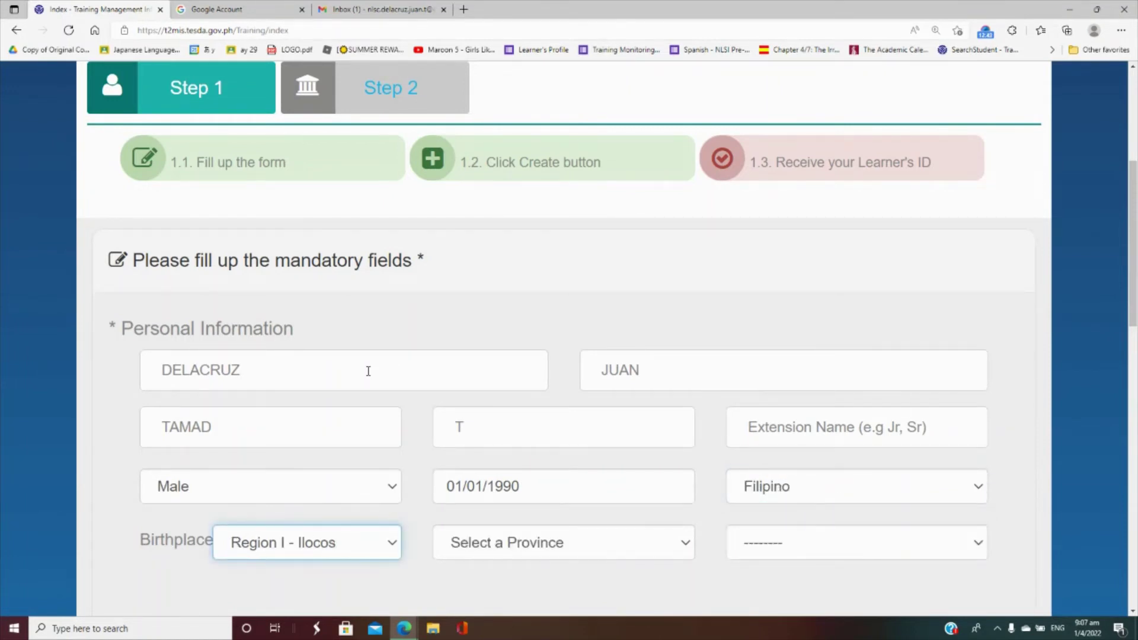
{"action": "left_click", "coordinate": [394, 543]}
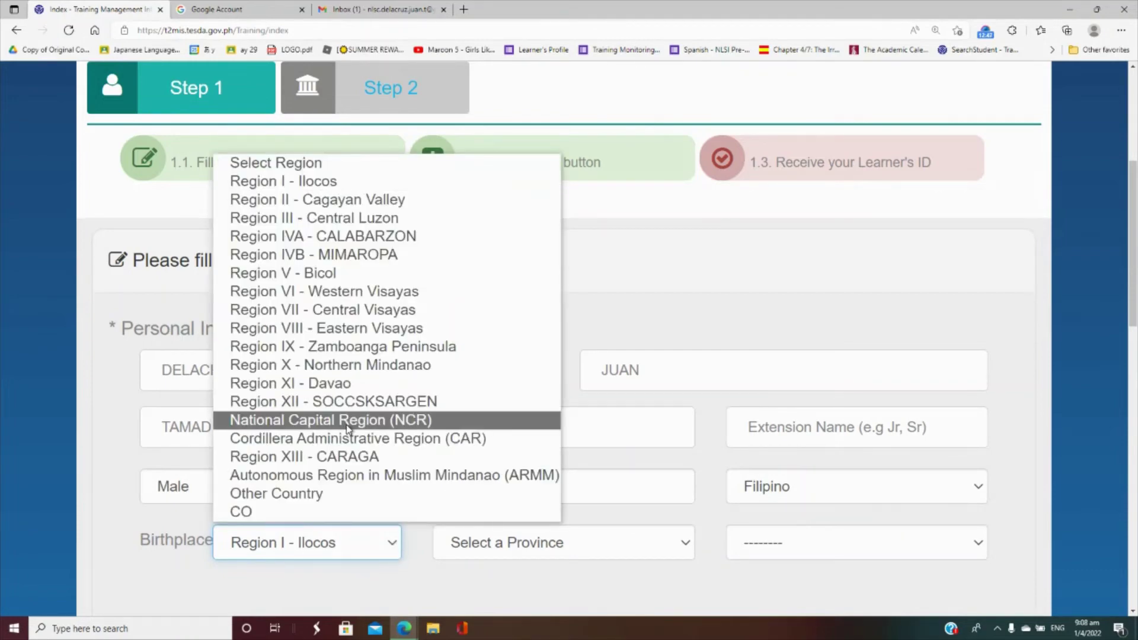
{"action": "left_click", "coordinate": [347, 421]}
{"action": "left_click", "coordinate": [489, 542]}
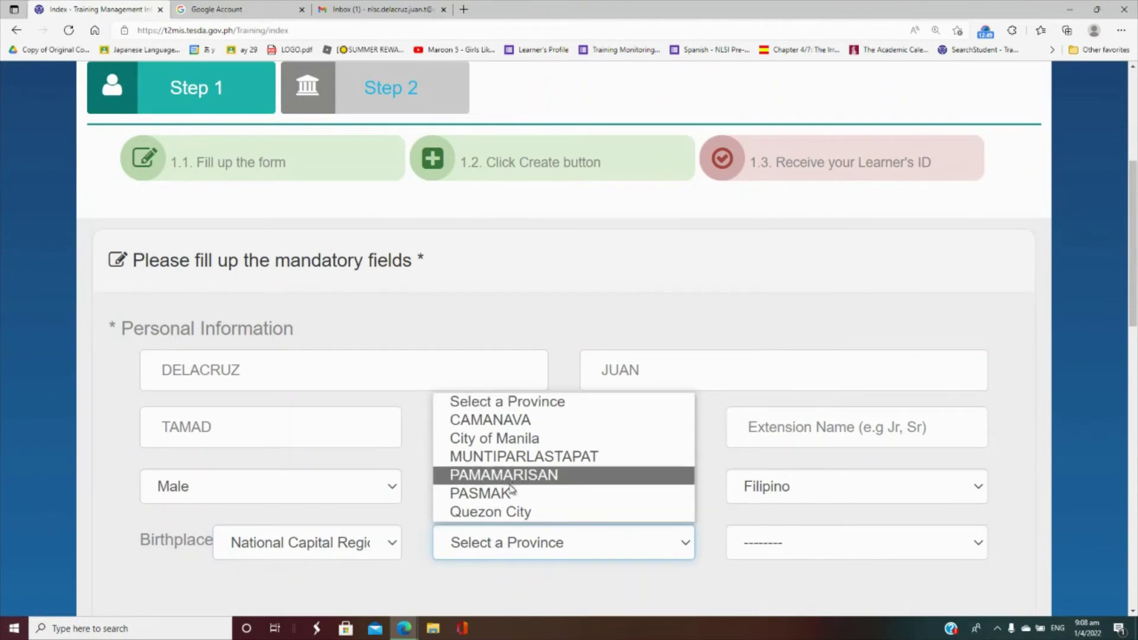
{"action": "left_click", "coordinate": [513, 442]}
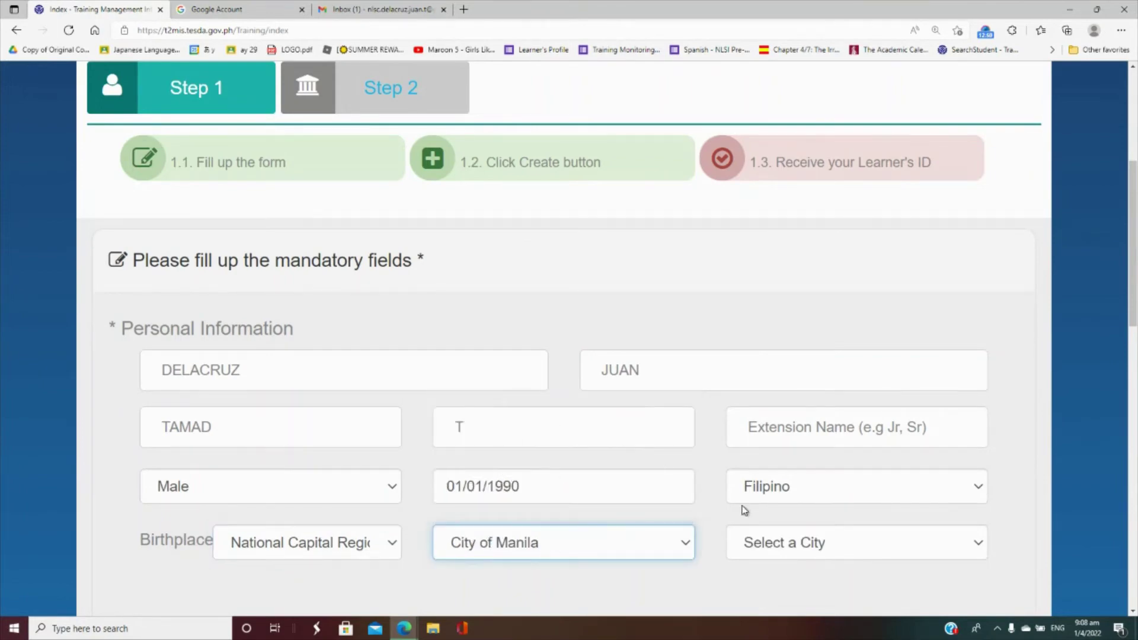
{"action": "left_click", "coordinate": [789, 544]}
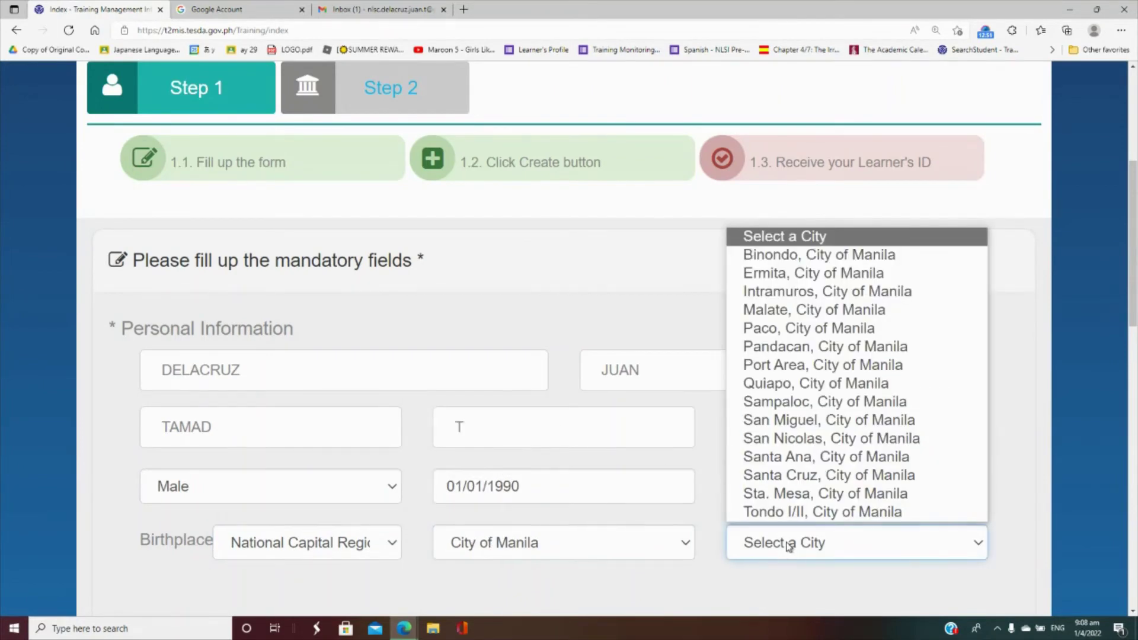
{"action": "left_click", "coordinate": [801, 299]}
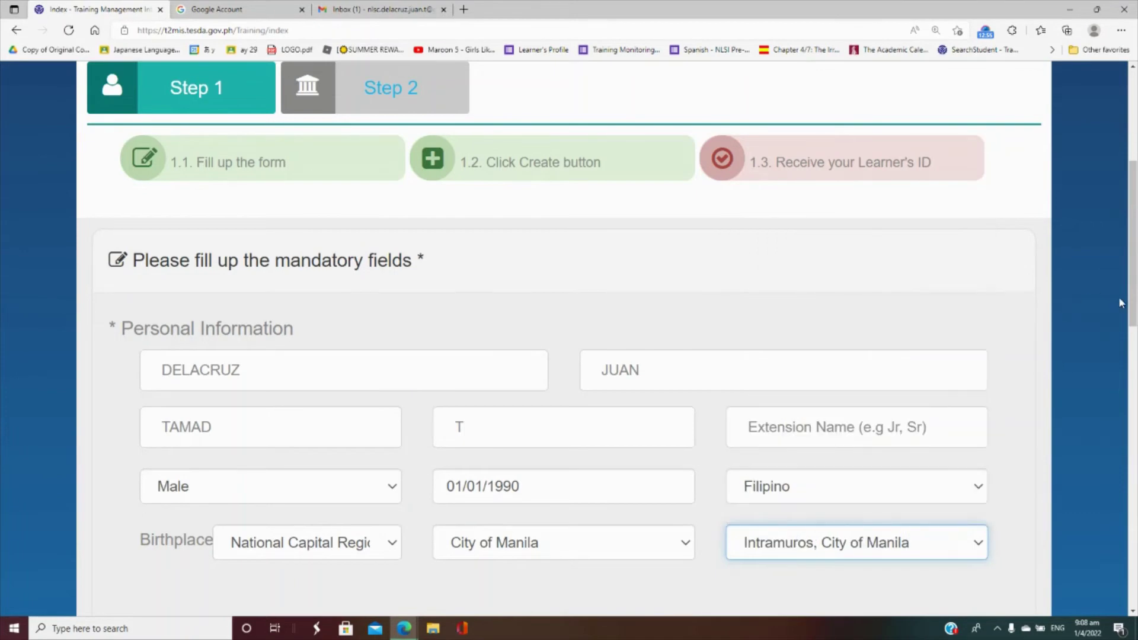
- Enter the applicant's street address and barangay in the contact address
{"action": "scroll", "coordinate": [1135, 303], "scroll_direction": "down", "scroll_amount": 5}
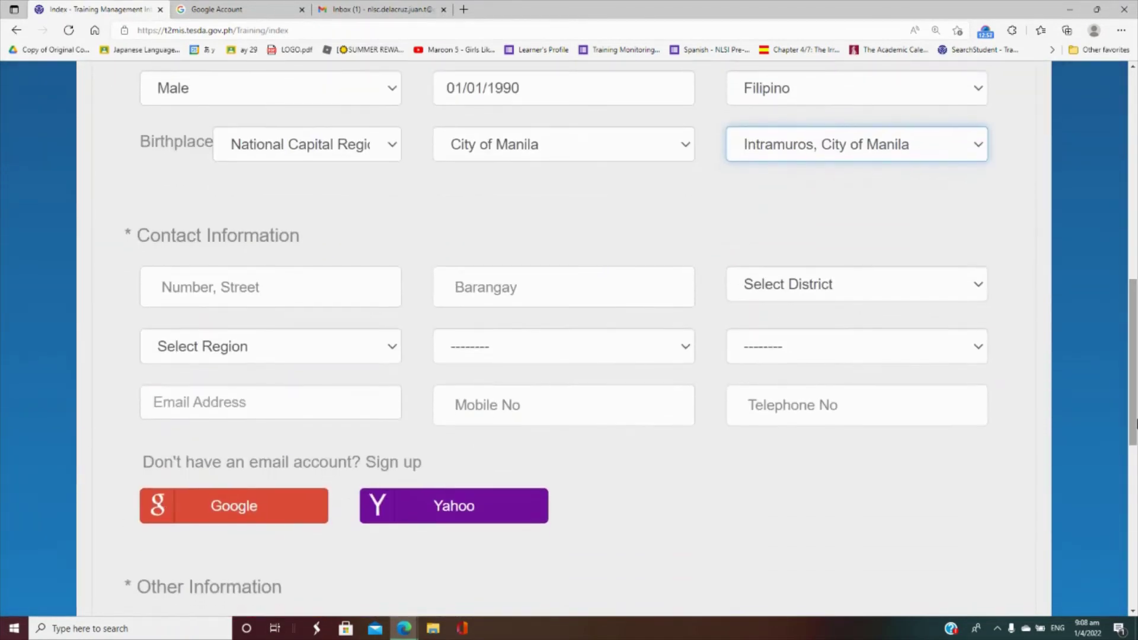
{"action": "left_click", "coordinate": [288, 295]}
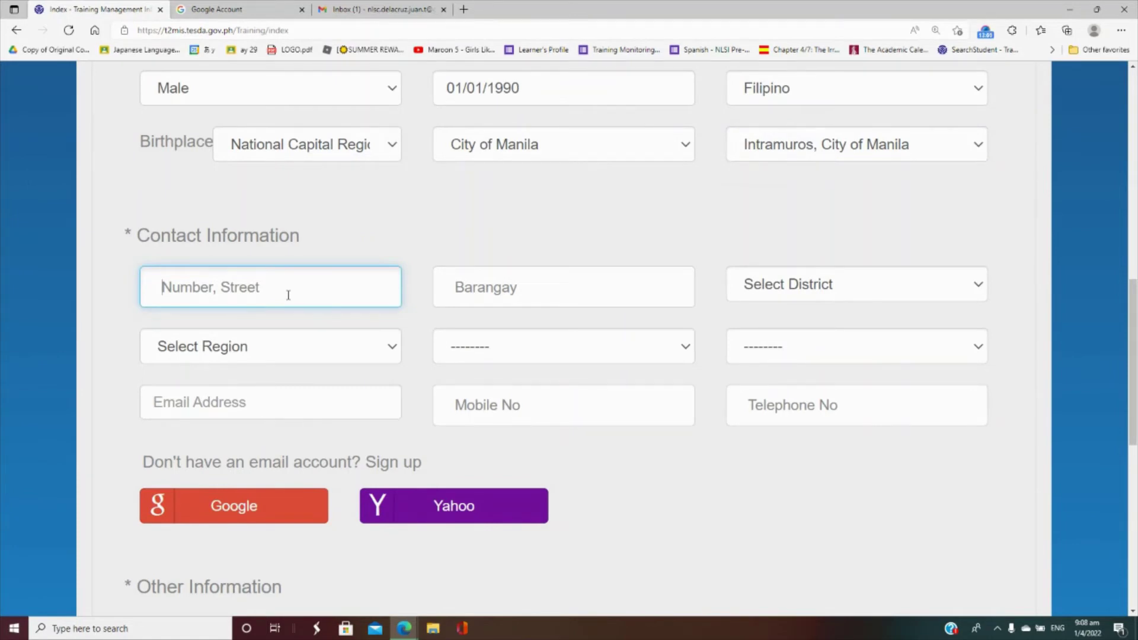
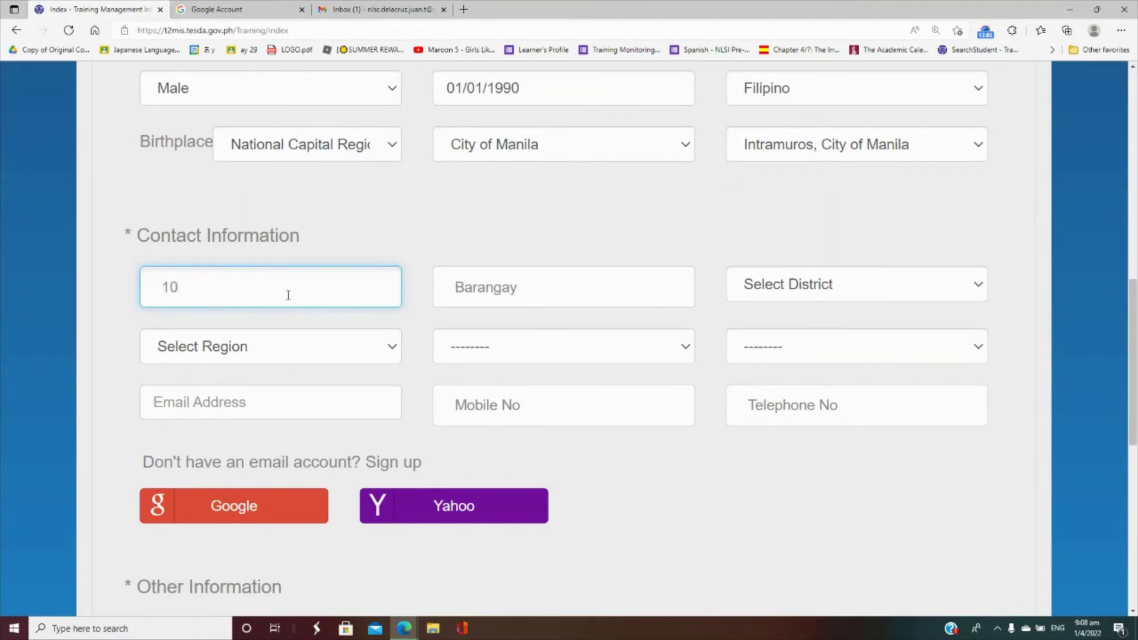
{"action": "key", "text": "Tab"}
{"action": "type", "text": "Sov"}
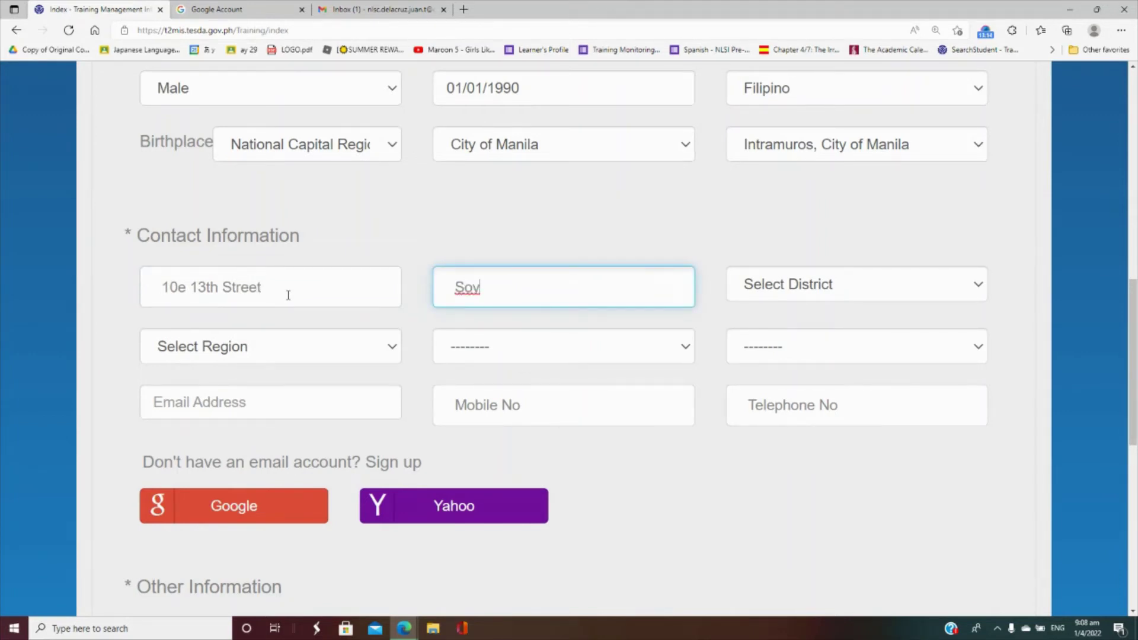
{"action": "key", "text": "BackSpace"}
{"action": "type", "text": "corro"}
{"action": "key", "text": "Tab"}
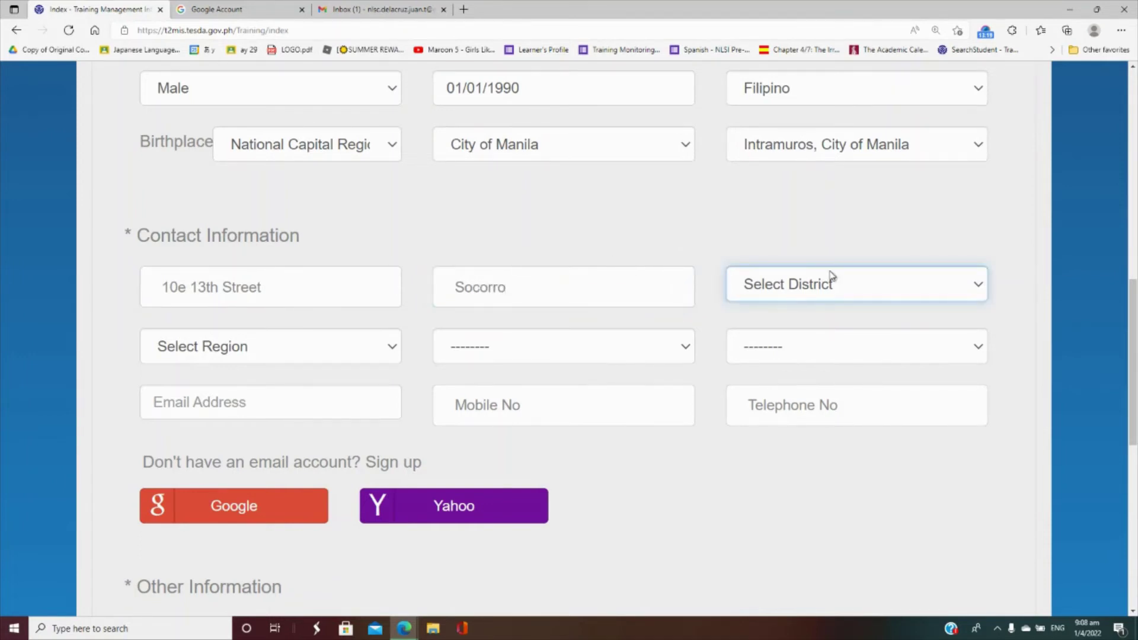
- Choose district II, region NCR, and Quezon City as address province and city
{"action": "left_click", "coordinate": [833, 277]}
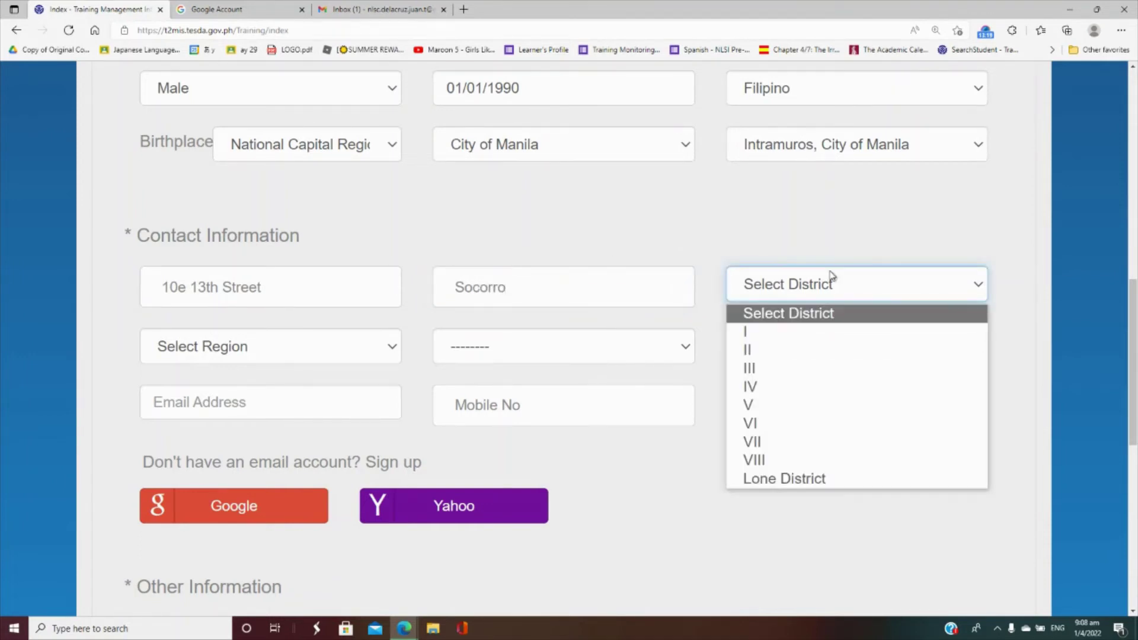
{"action": "left_click", "coordinate": [812, 349]}
{"action": "left_click", "coordinate": [314, 347]}
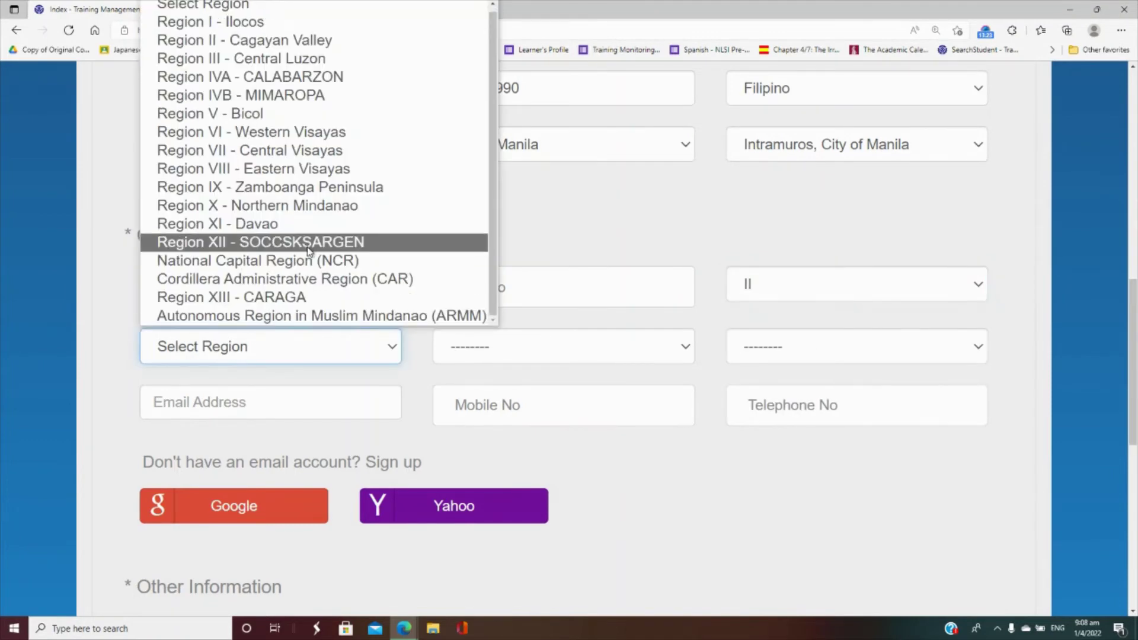
{"action": "left_click", "coordinate": [313, 265]}
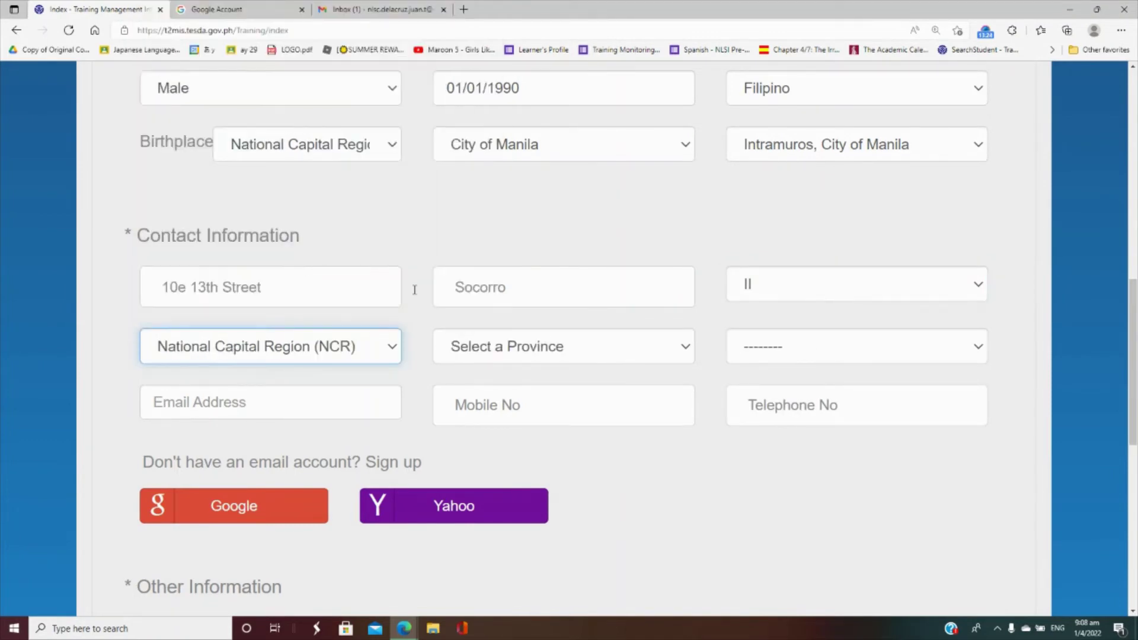
{"action": "left_click", "coordinate": [500, 344]}
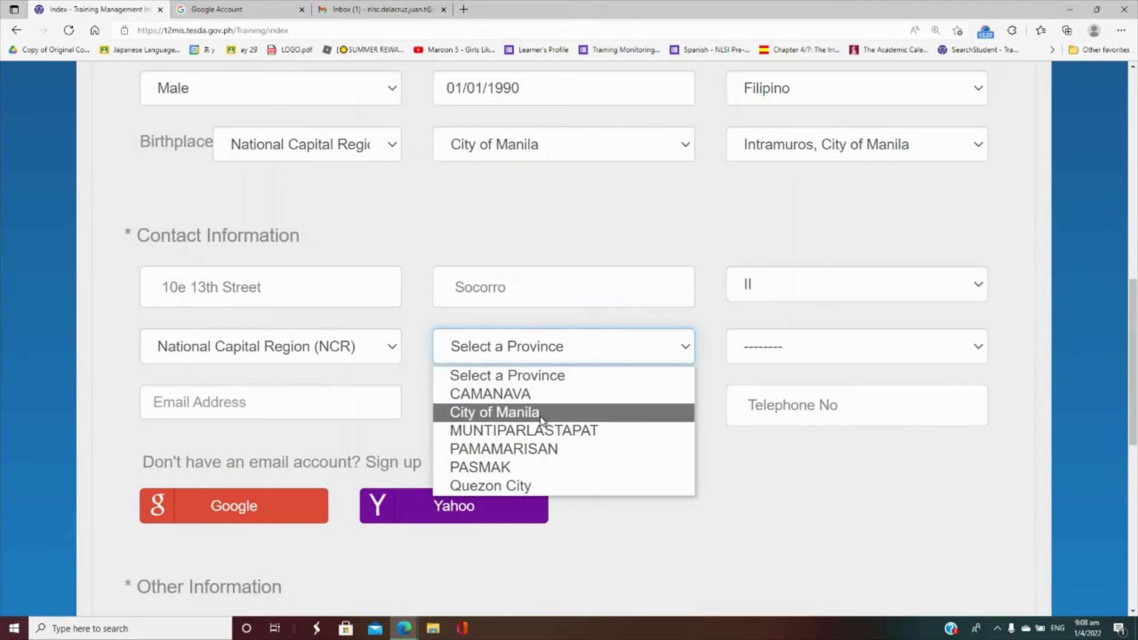
{"action": "left_click", "coordinate": [558, 494]}
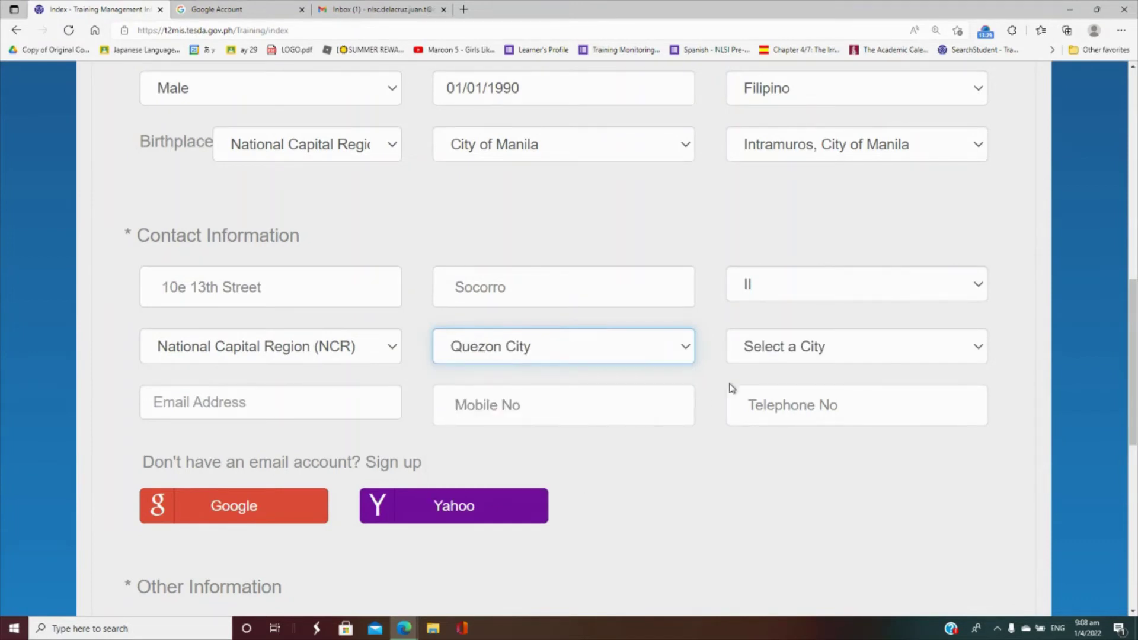
{"action": "left_click", "coordinate": [780, 359]}
{"action": "left_click", "coordinate": [791, 396]}
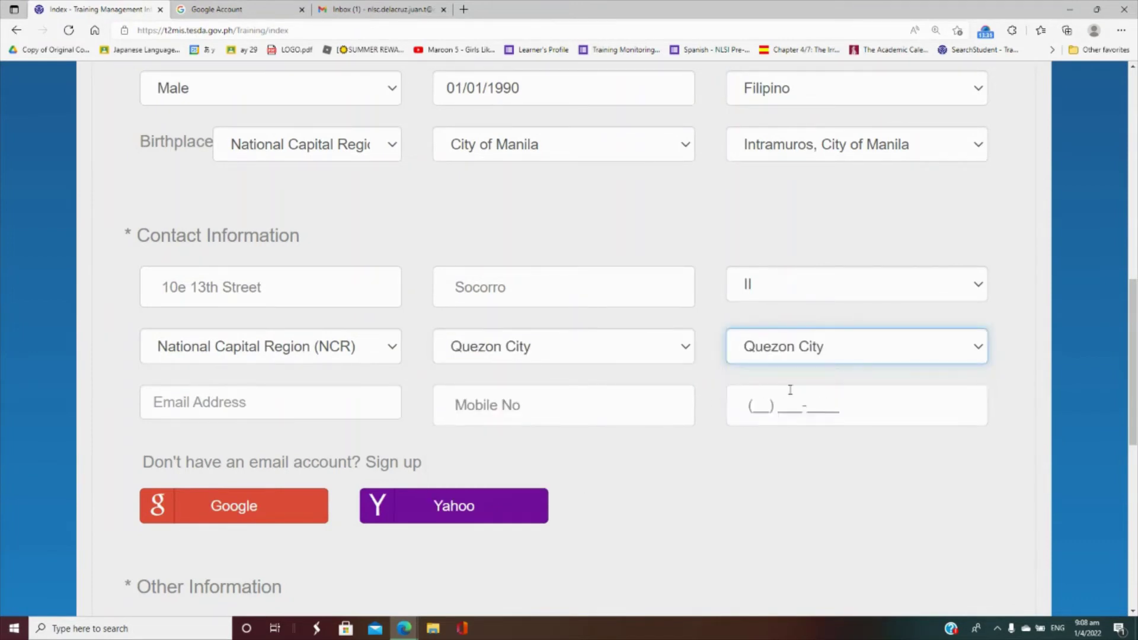
{"action": "left_click", "coordinate": [525, 354]}
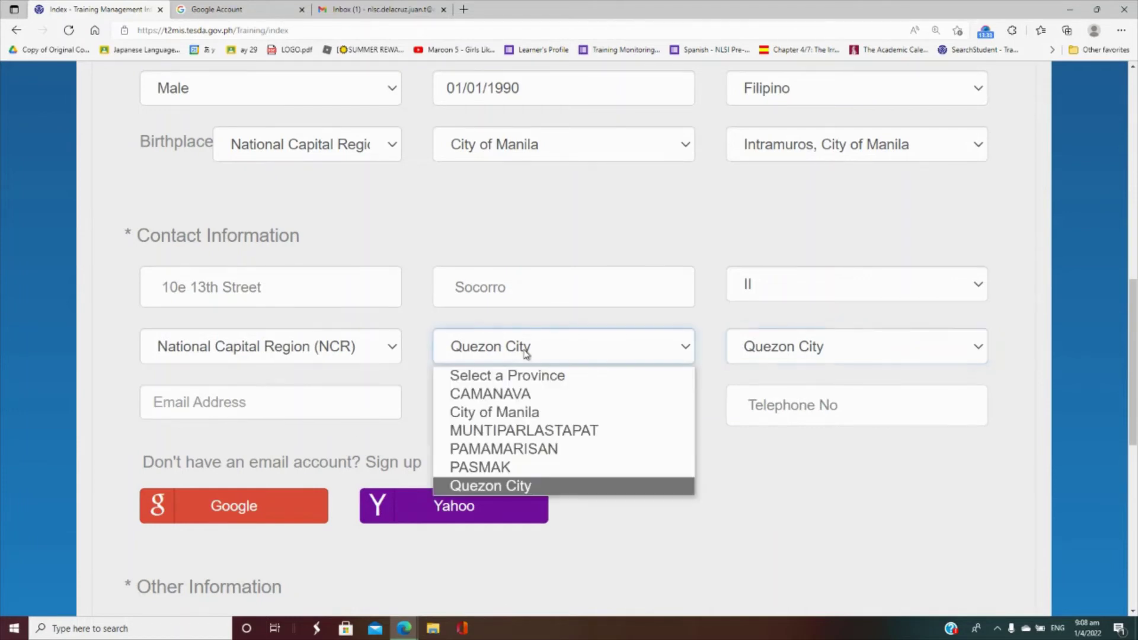
{"action": "left_click", "coordinate": [525, 354]}
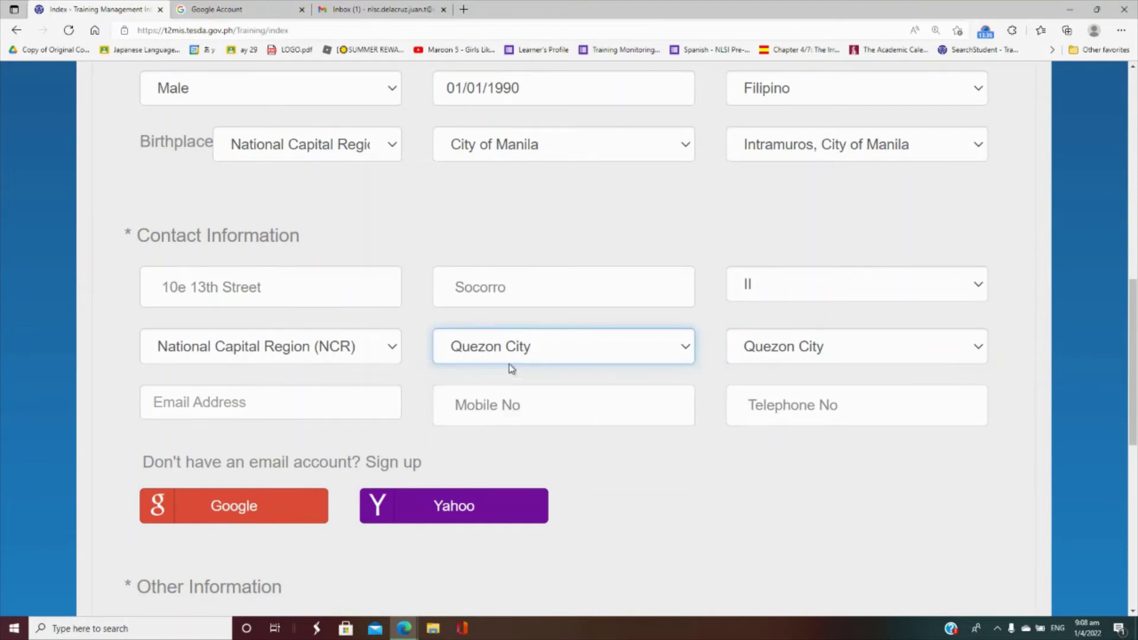
{"action": "left_click", "coordinate": [519, 360]}
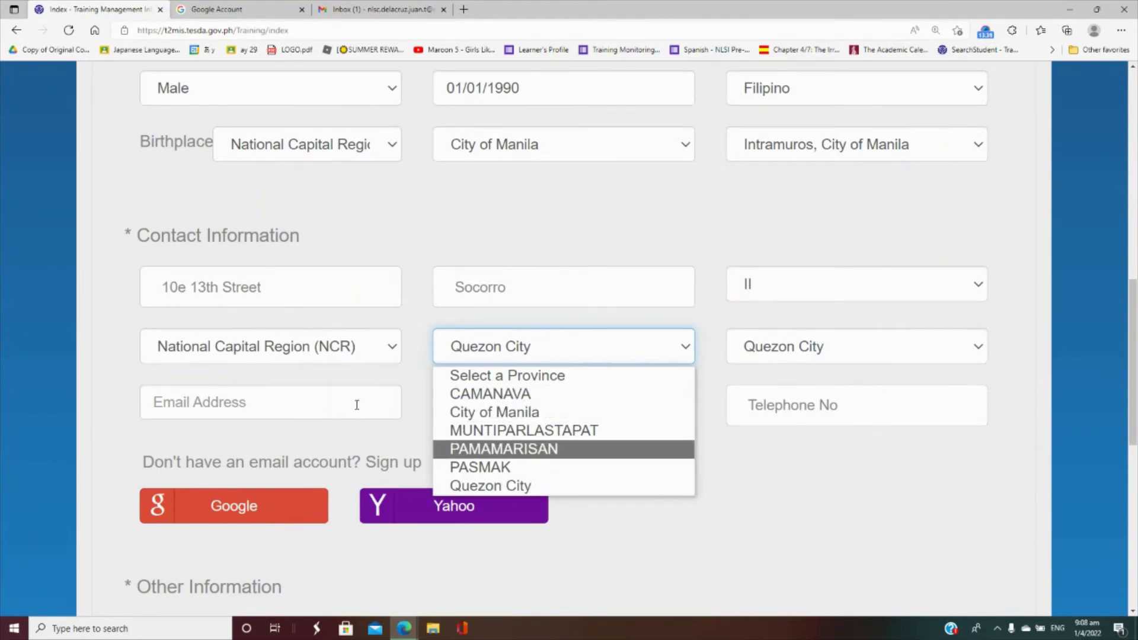
{"action": "left_click", "coordinate": [387, 403]}
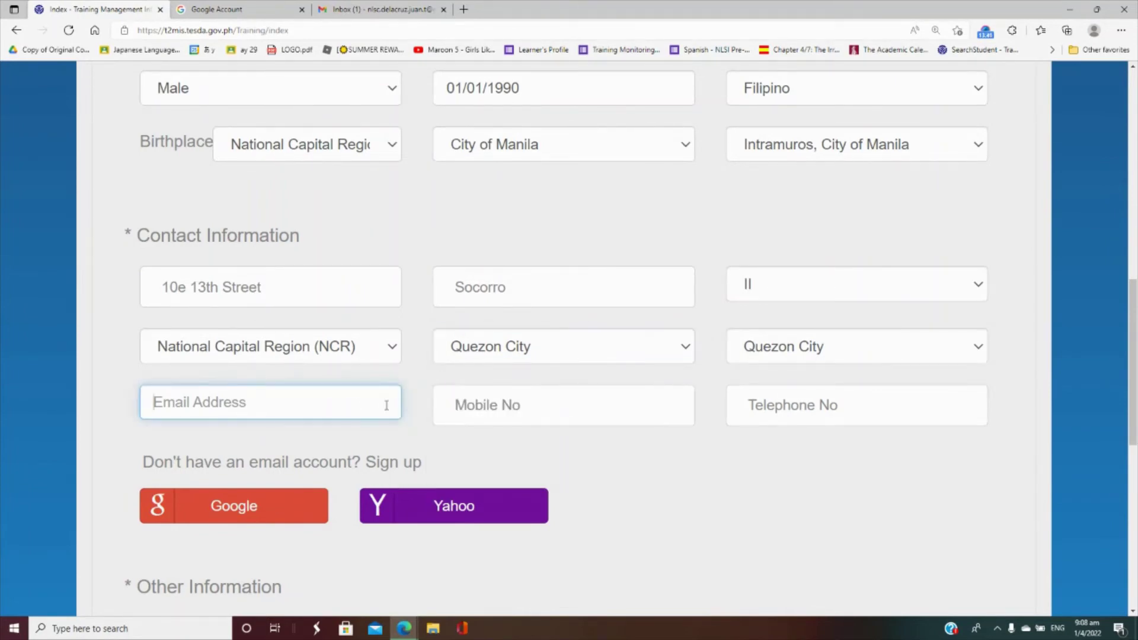
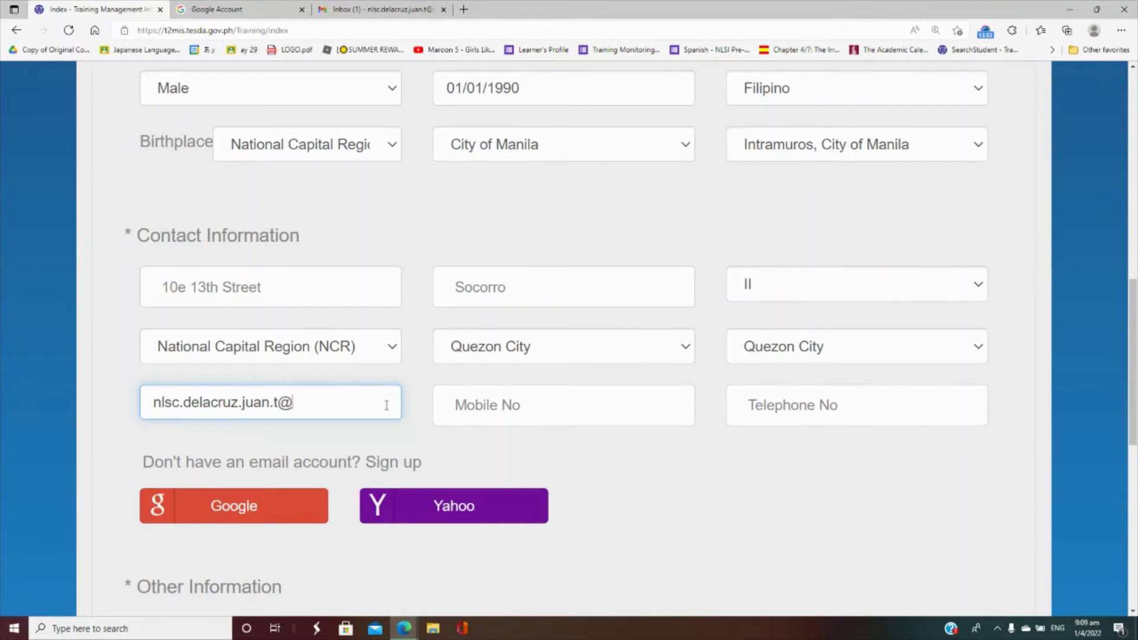
- Enter the applicant's Gmail address and mobile number
{"action": "key", "text": "Tab"}
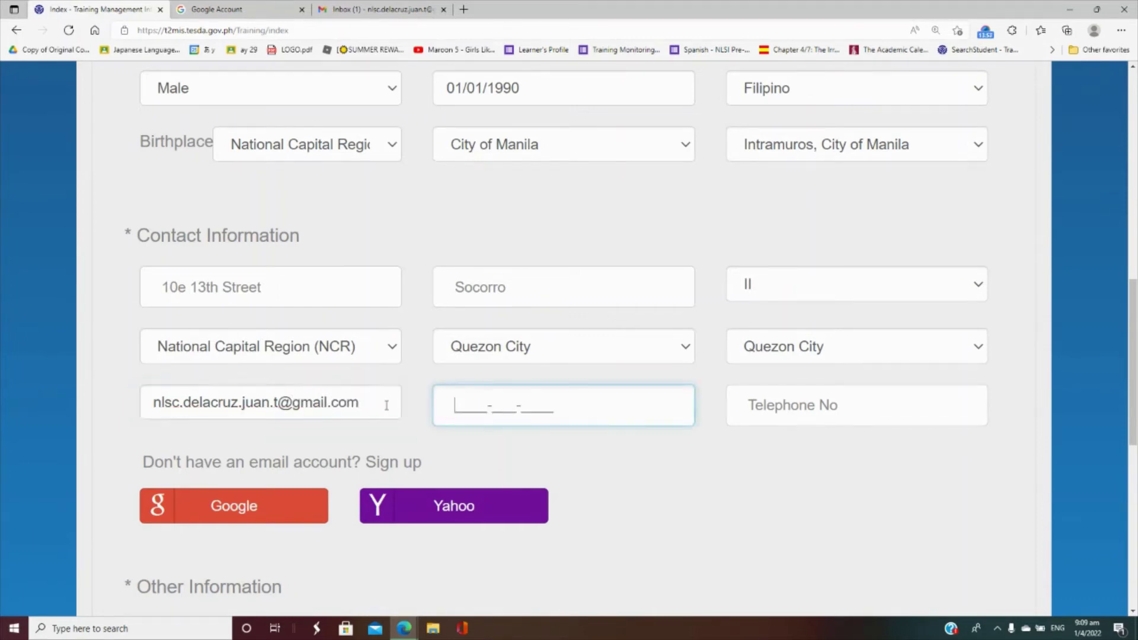
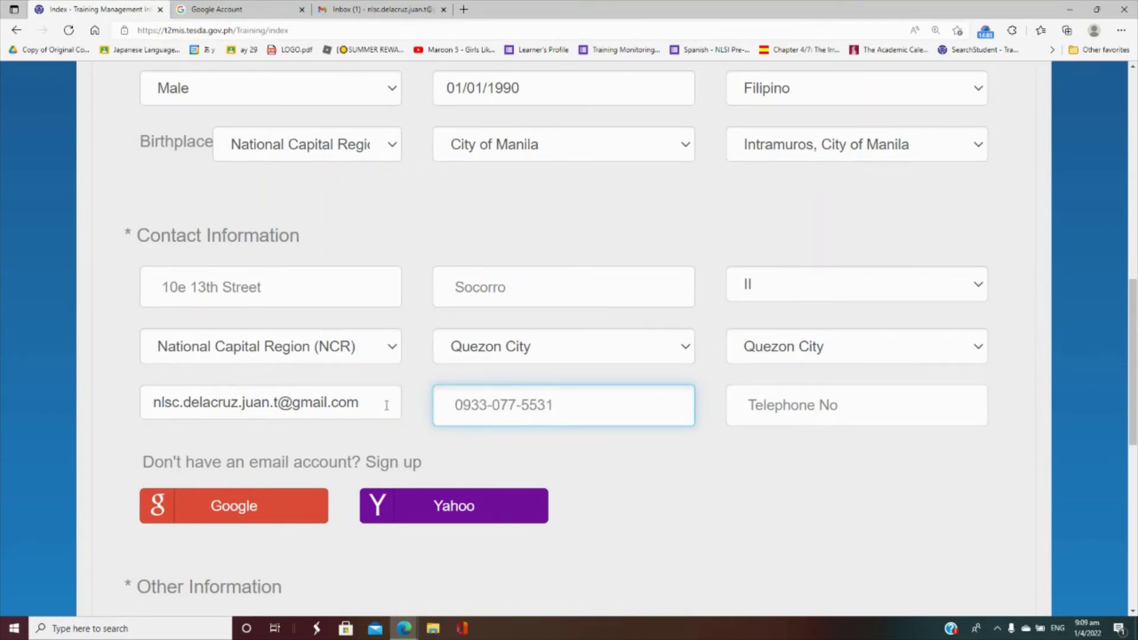
{"action": "key", "text": "Tab"}
{"action": "key", "text": "Tab"}
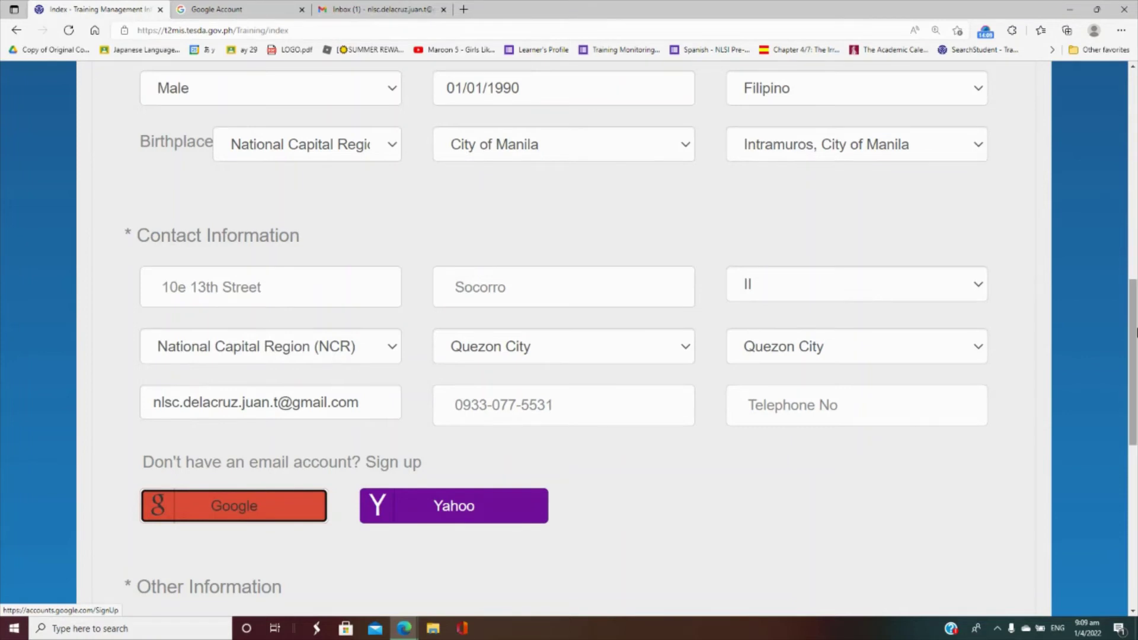
{"action": "left_click_drag", "start_coordinate": [1135, 332], "coordinate": [1135, 389]}
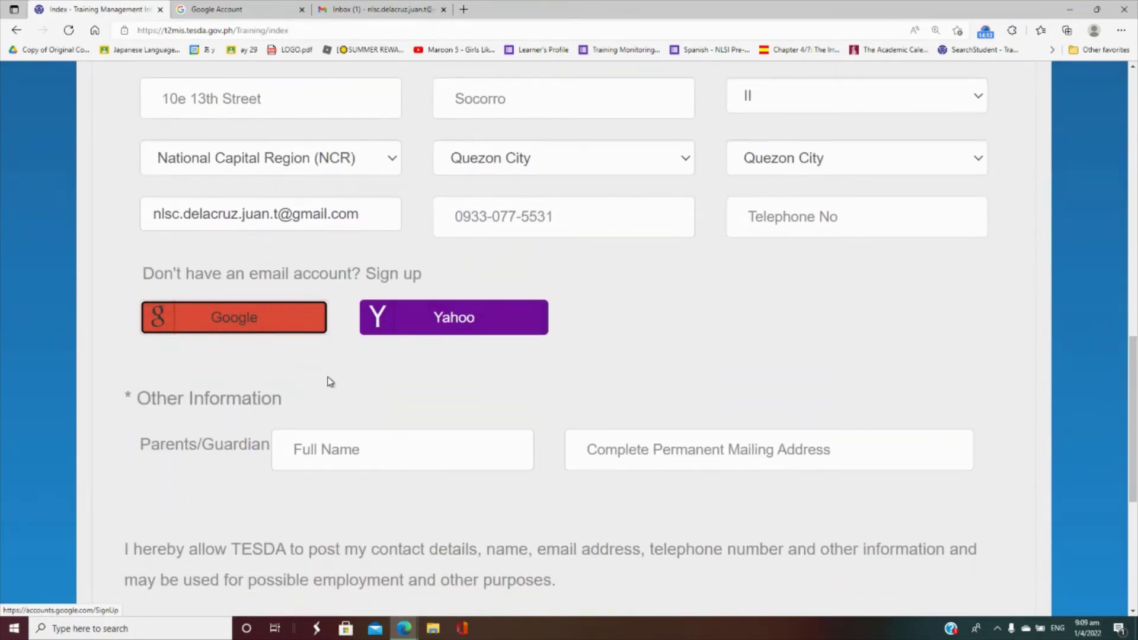
- Enter the parent/guardian's full name
{"action": "left_click", "coordinate": [402, 461]}
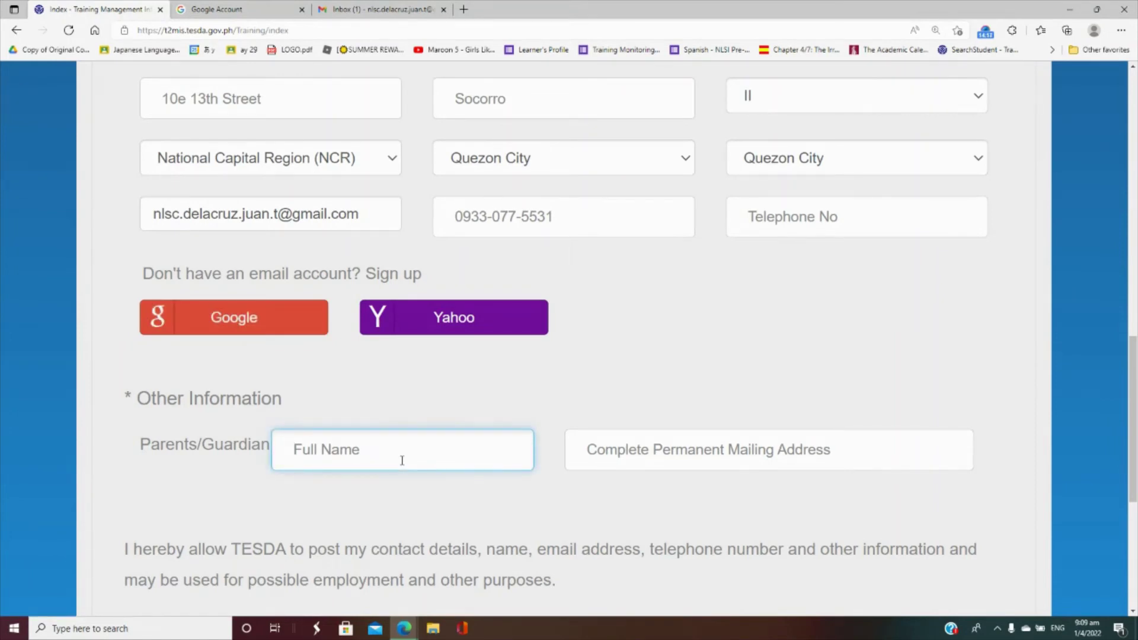
{"action": "type", "text": "Juan T. Delacruz"}
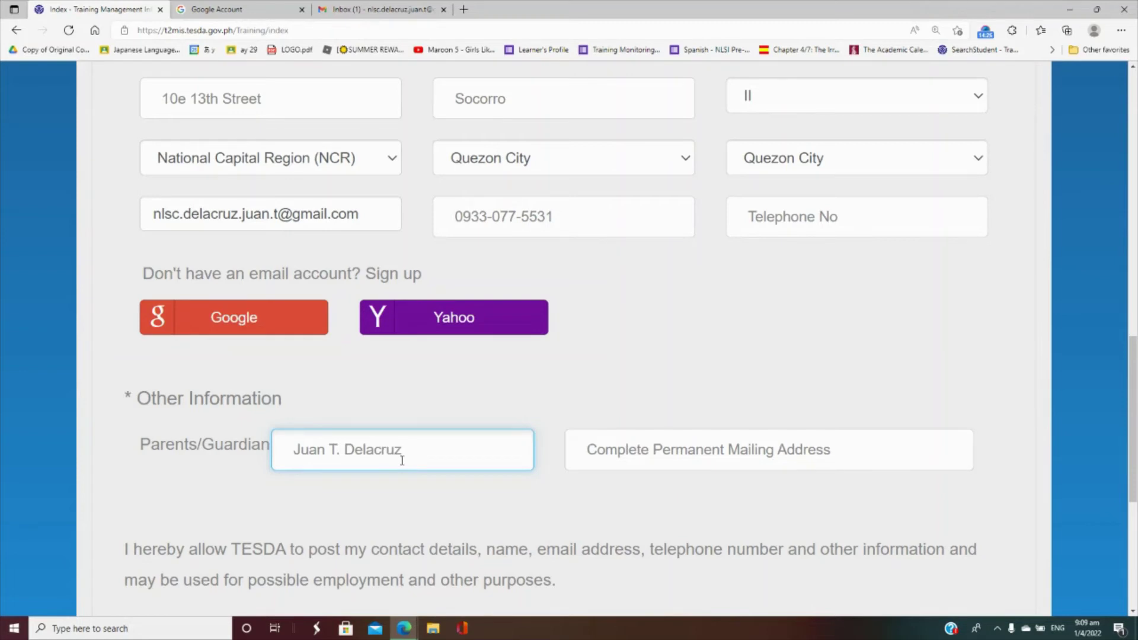
{"action": "type", "text": ", Sr."}
- Enter the guardian's permanent mailing address ending in Quezon City
{"action": "key", "text": "Tab"}
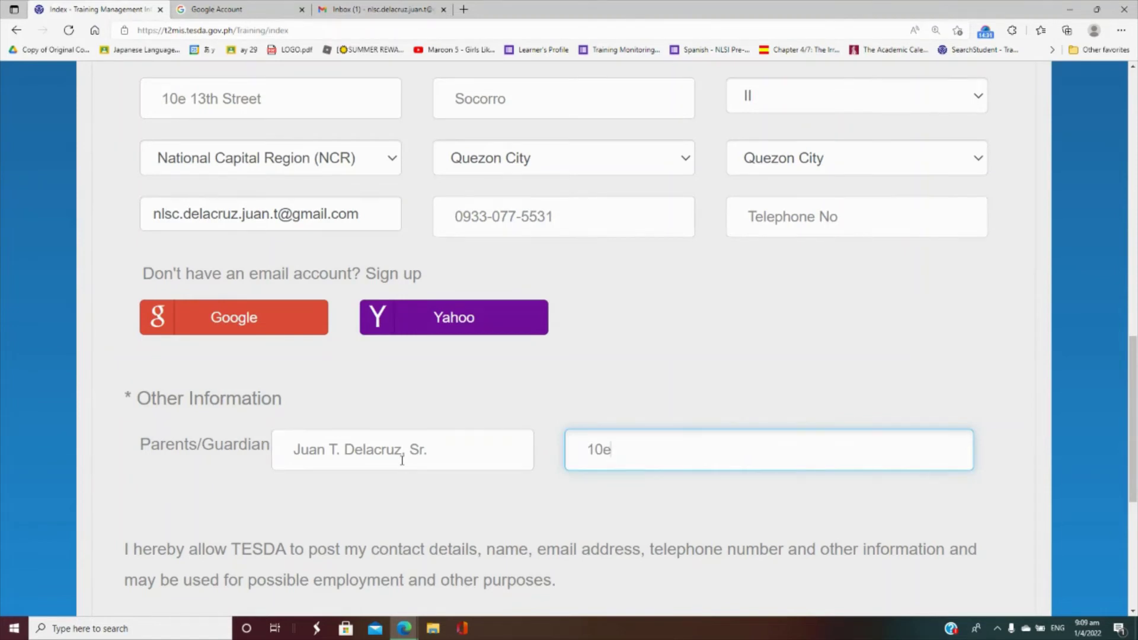
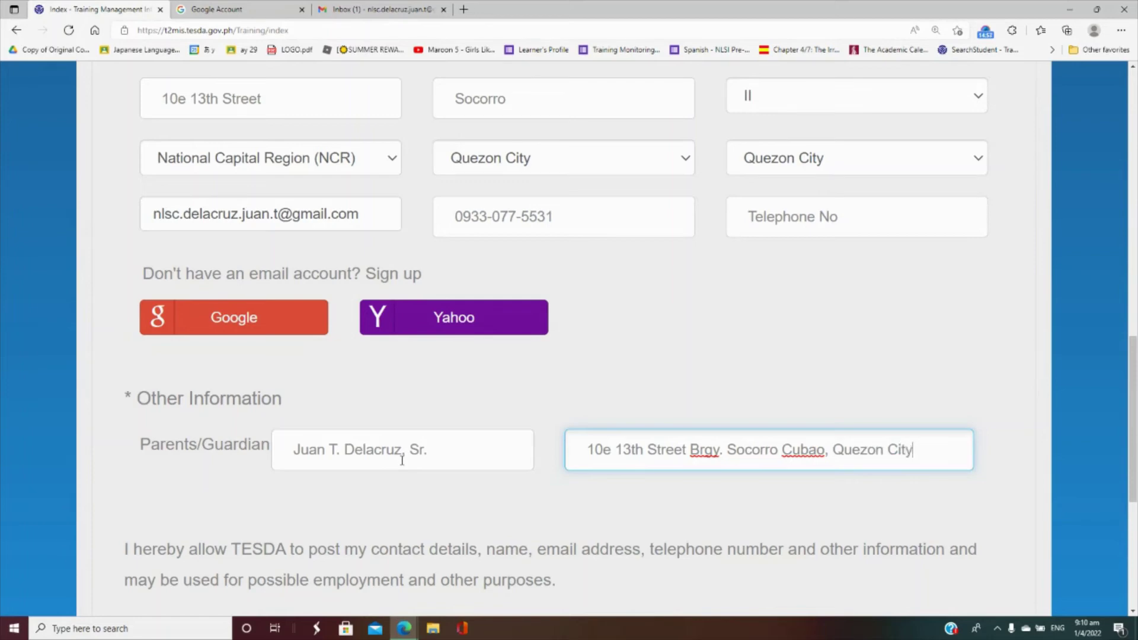
{"action": "left_click", "coordinate": [1132, 398]}
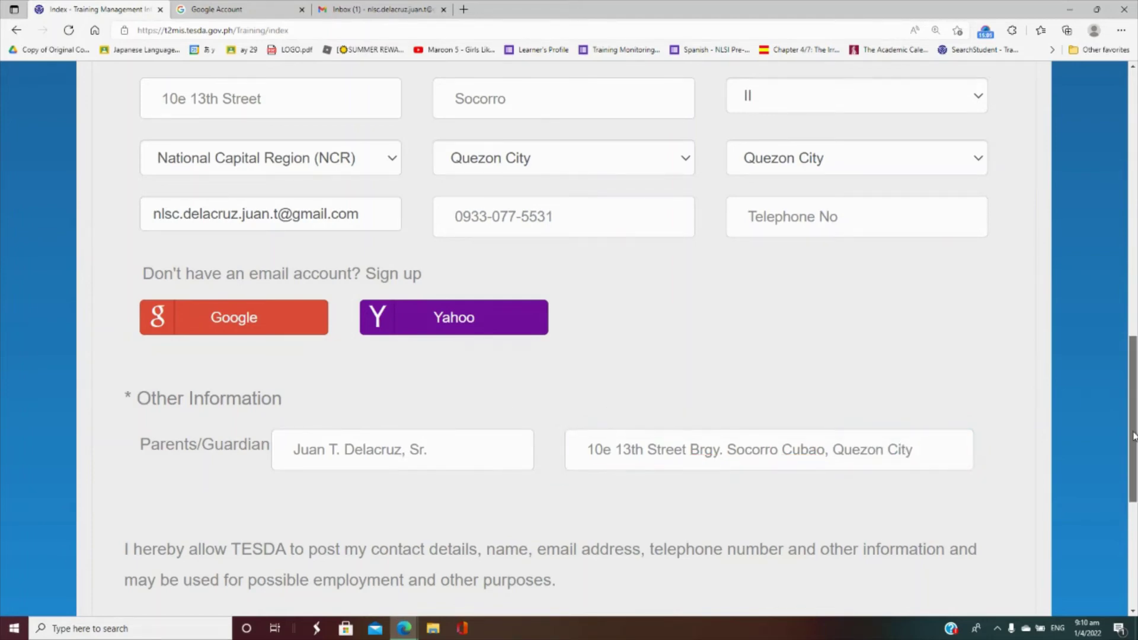
{"action": "left_click_drag", "start_coordinate": [1132, 398], "coordinate": [1133, 499]}
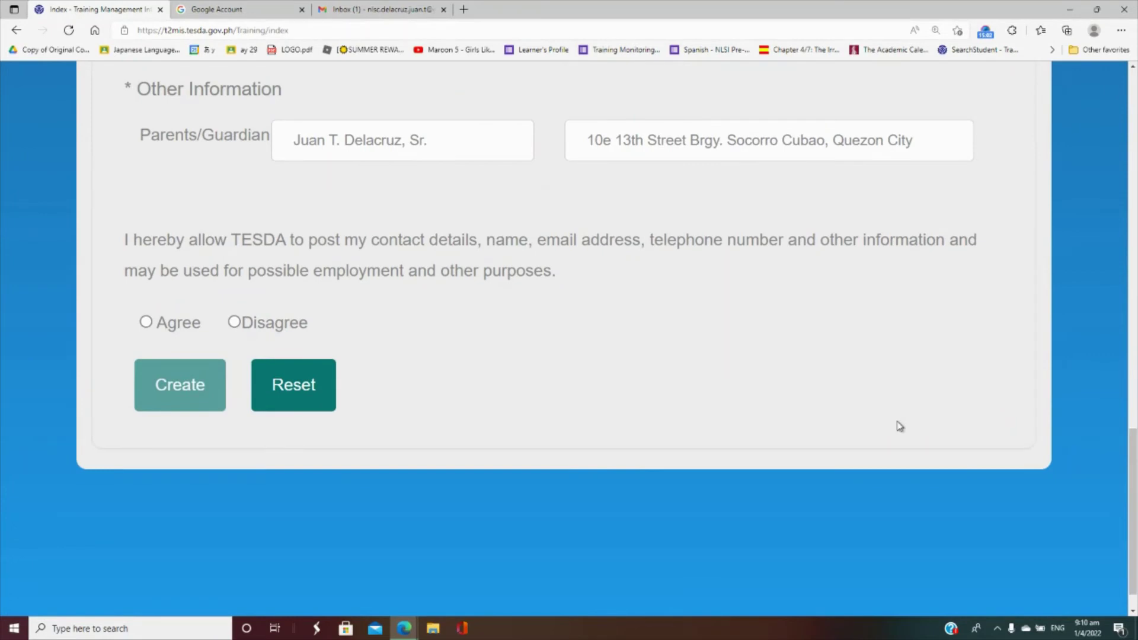
- Agree to contact posting, submit with Create, and read the thank-you confirmation
{"action": "left_click", "coordinate": [146, 323]}
{"action": "left_click", "coordinate": [165, 382]}
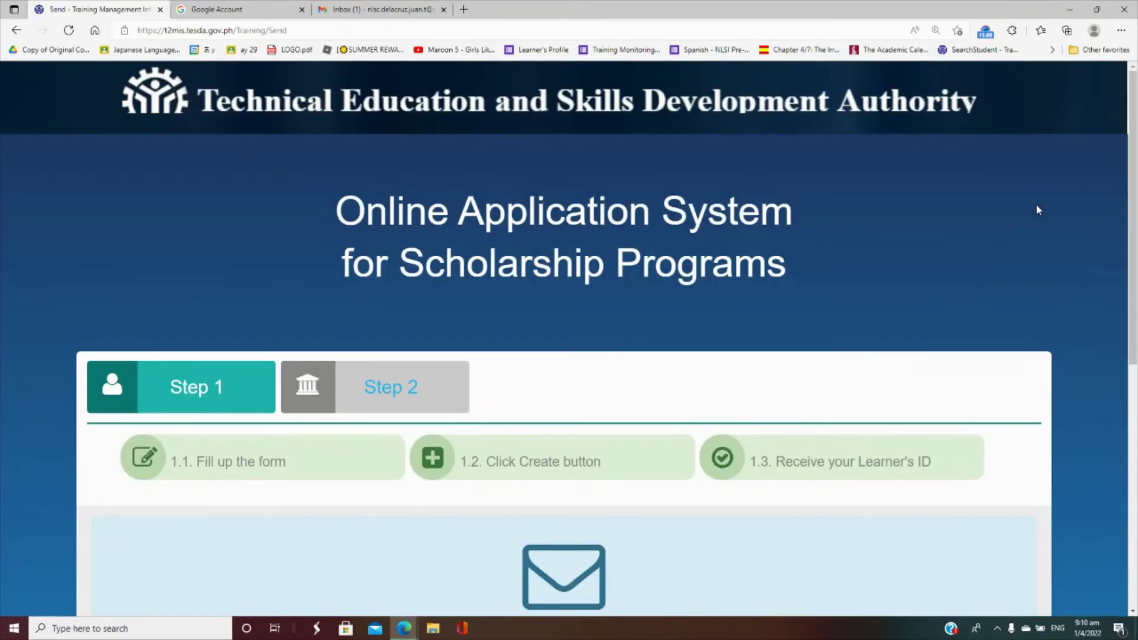
{"action": "left_click_drag", "start_coordinate": [1132, 251], "coordinate": [1136, 419]}
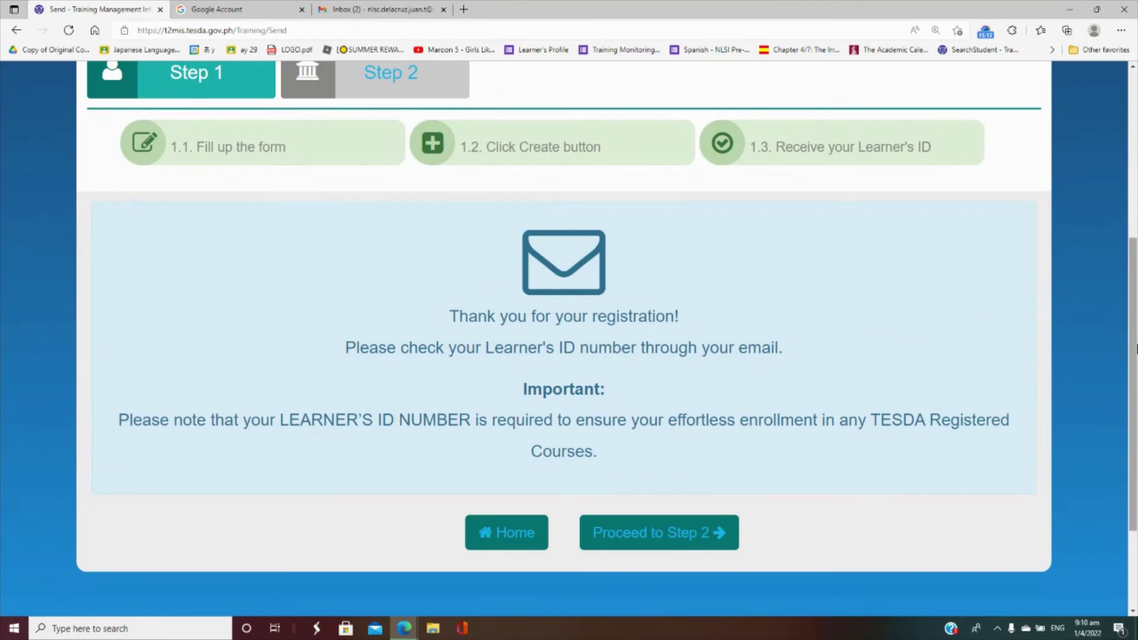
{"action": "left_click_drag", "start_coordinate": [1135, 348], "coordinate": [1135, 327]}
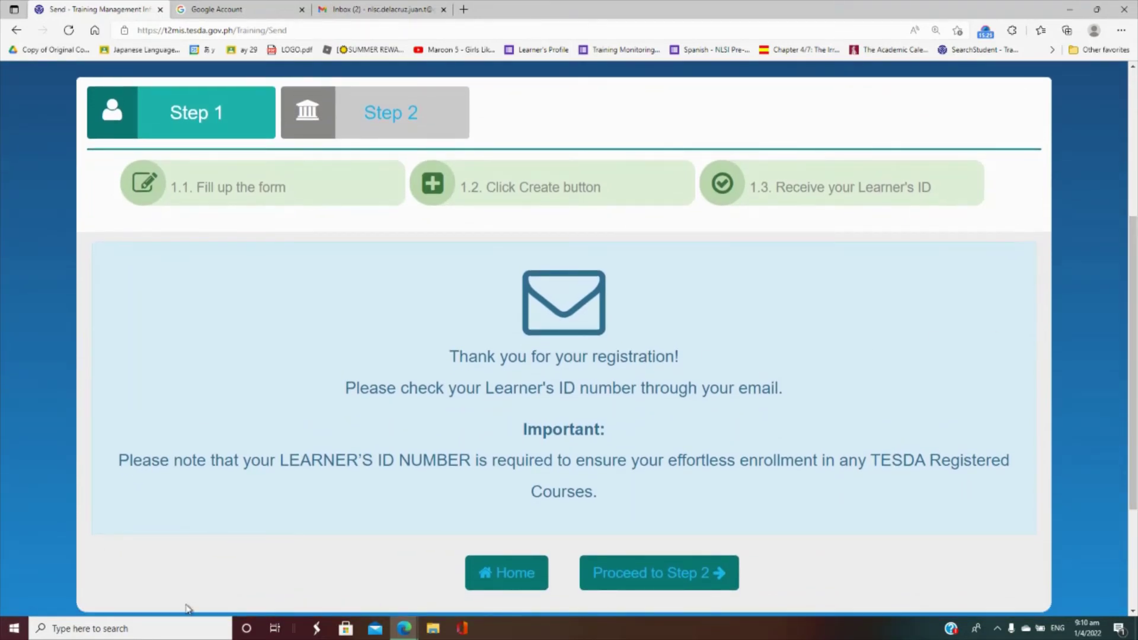
- Dismiss the Windows search panel and return to the browser's Gmail tab
{"action": "left_click", "coordinate": [175, 628]}
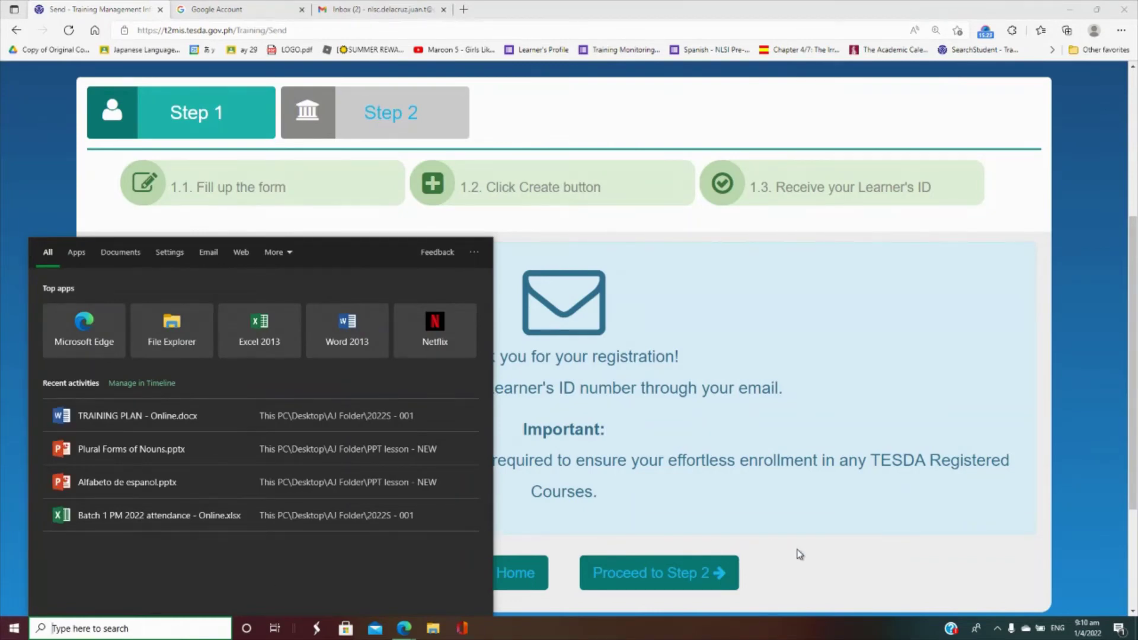
{"action": "left_click", "coordinate": [1133, 501]}
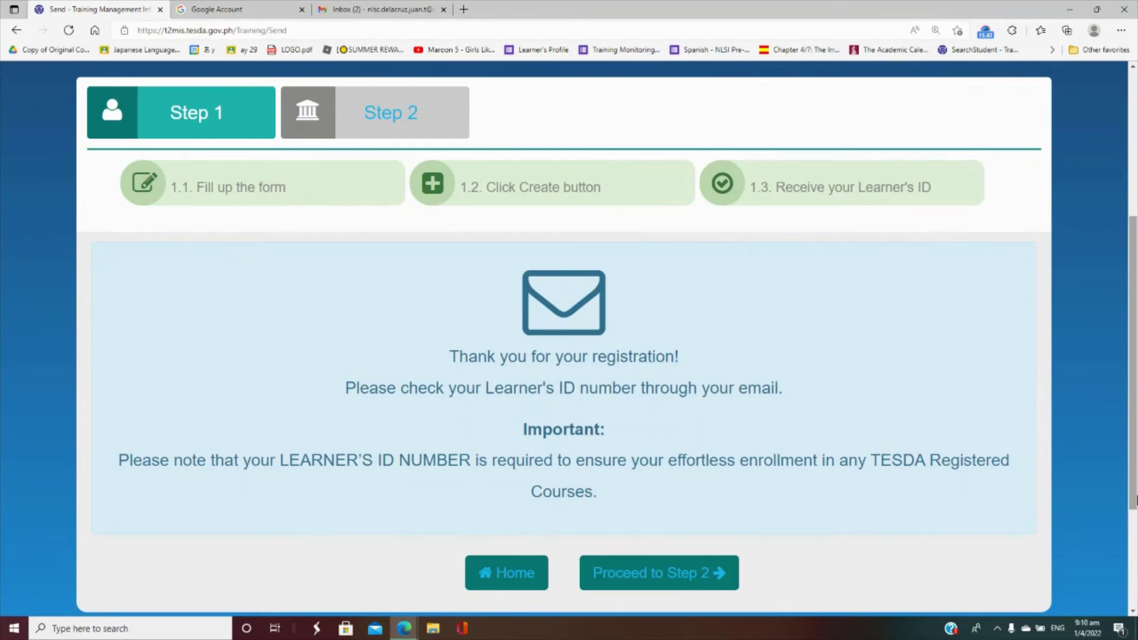
{"action": "left_click", "coordinate": [387, 7]}
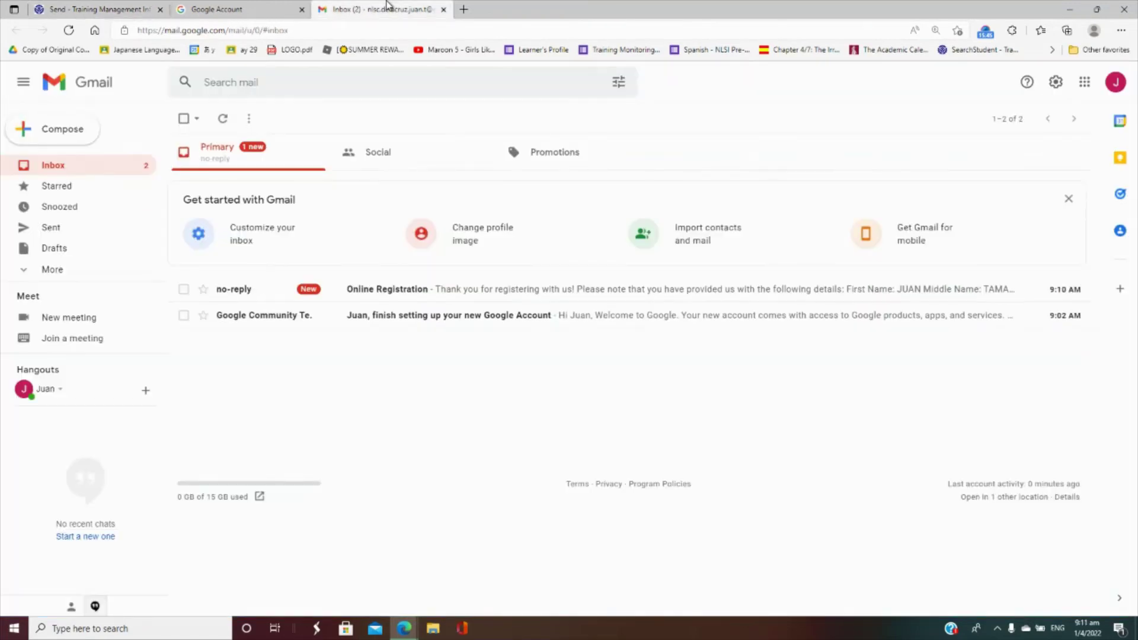
- Read TESDA's Online Registration e-mail with the Learner ID, then return to the thank-you page
{"action": "left_click", "coordinate": [464, 294]}
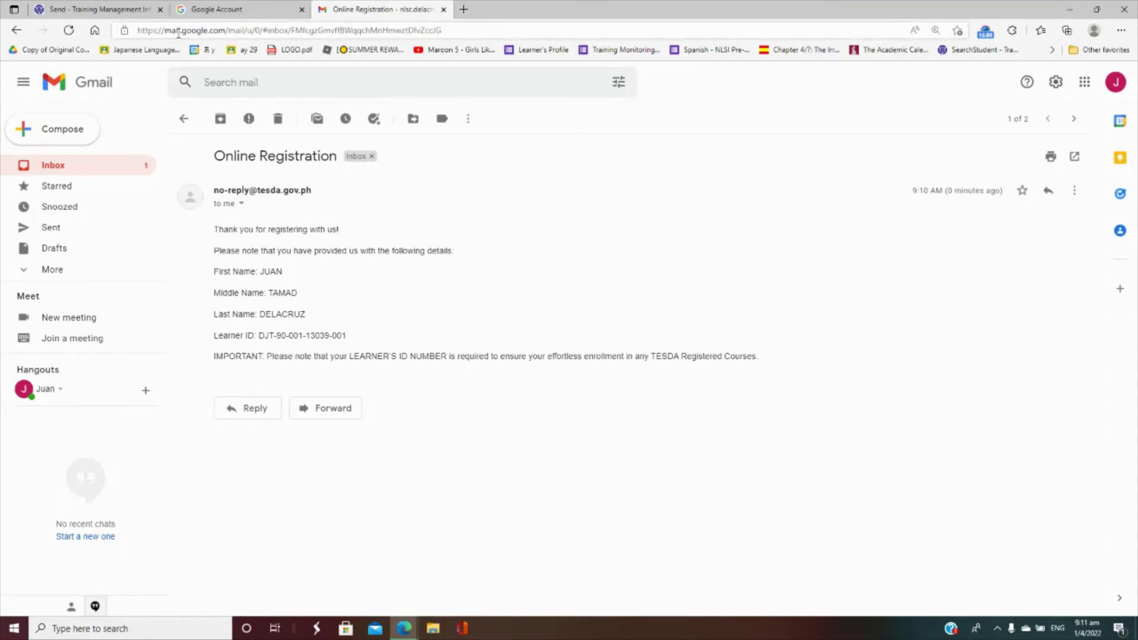
{"action": "left_click", "coordinate": [132, 9]}
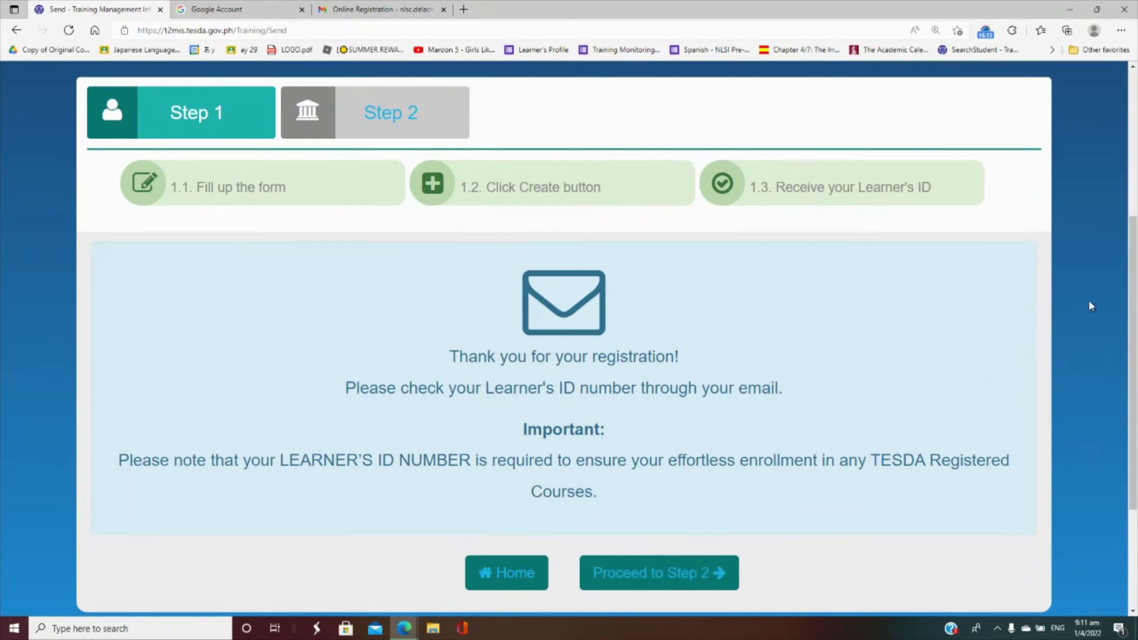
- Proceed to Step 2 and scroll to the List of TESDA Technology Institute search fields
{"action": "scroll", "coordinate": [1135, 308], "scroll_direction": "down", "scroll_amount": 1}
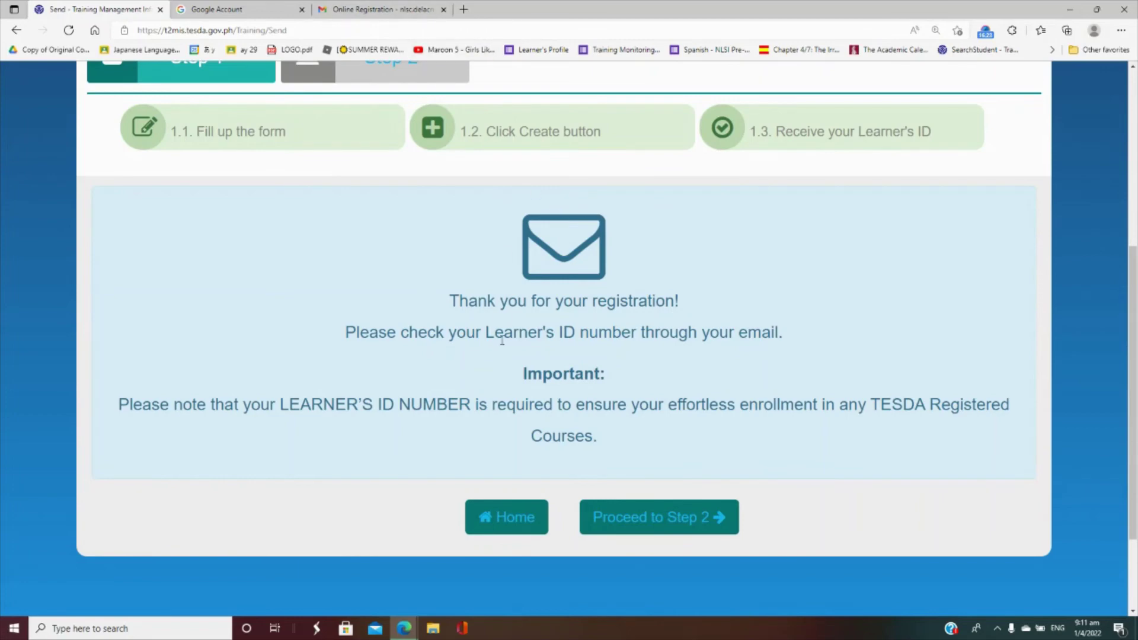
{"action": "left_click", "coordinate": [642, 513]}
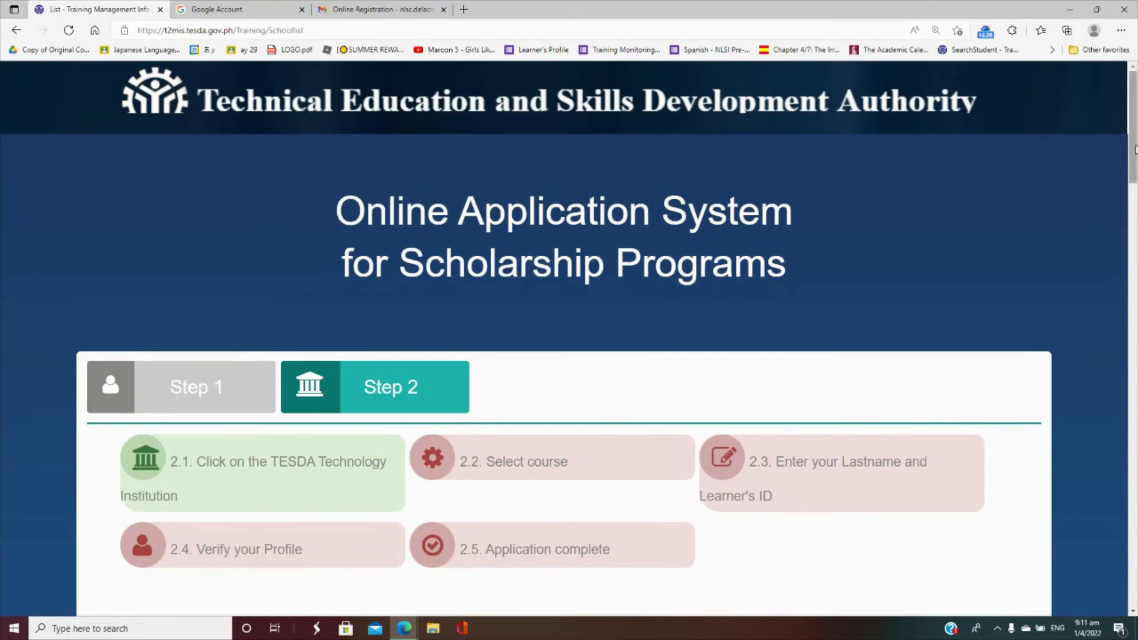
{"action": "left_click_drag", "start_coordinate": [1135, 137], "coordinate": [1136, 181]}
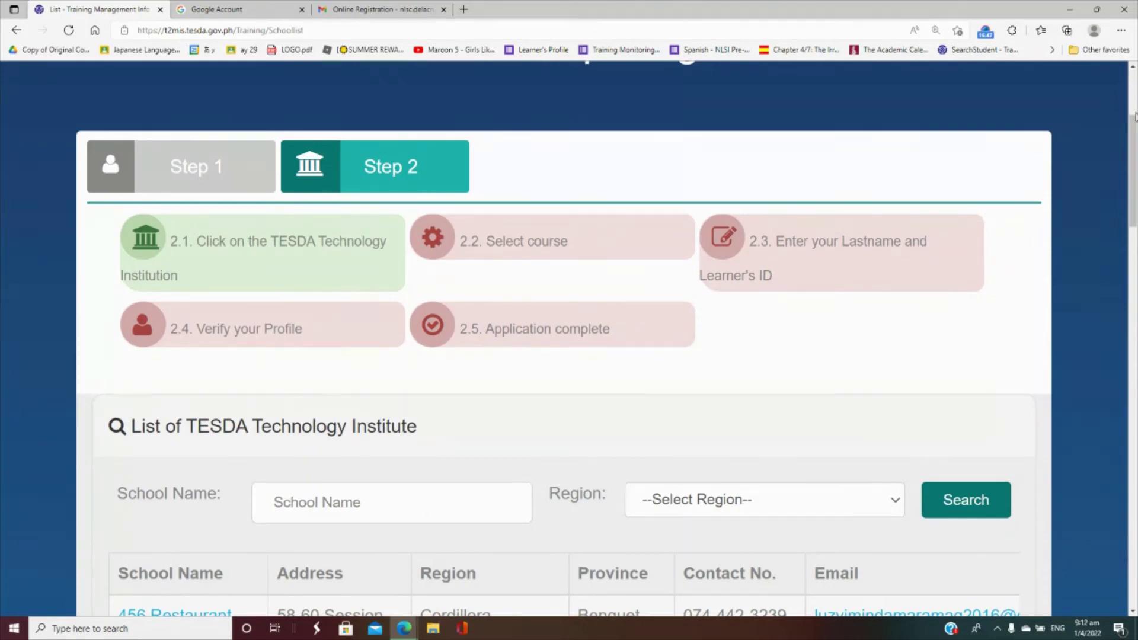
{"action": "scroll", "coordinate": [1137, 181], "scroll_direction": "down", "scroll_amount": 1}
{"action": "scroll", "coordinate": [1136, 212], "scroll_direction": "down", "scroll_amount": 6}
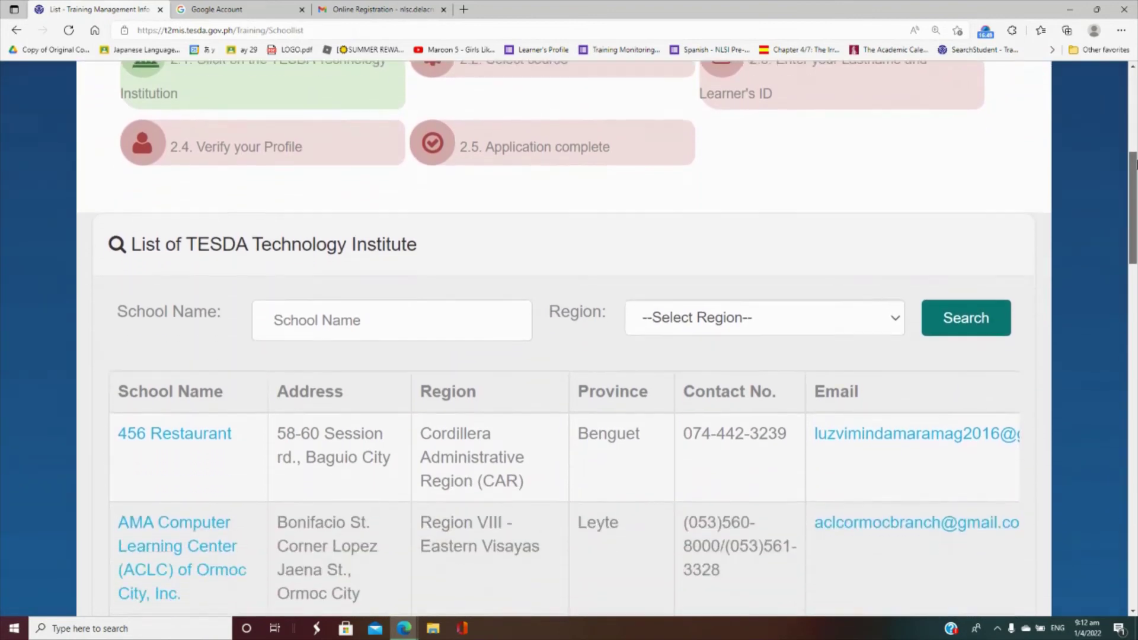
{"action": "scroll", "coordinate": [760, 296], "scroll_direction": "up", "scroll_amount": 5}
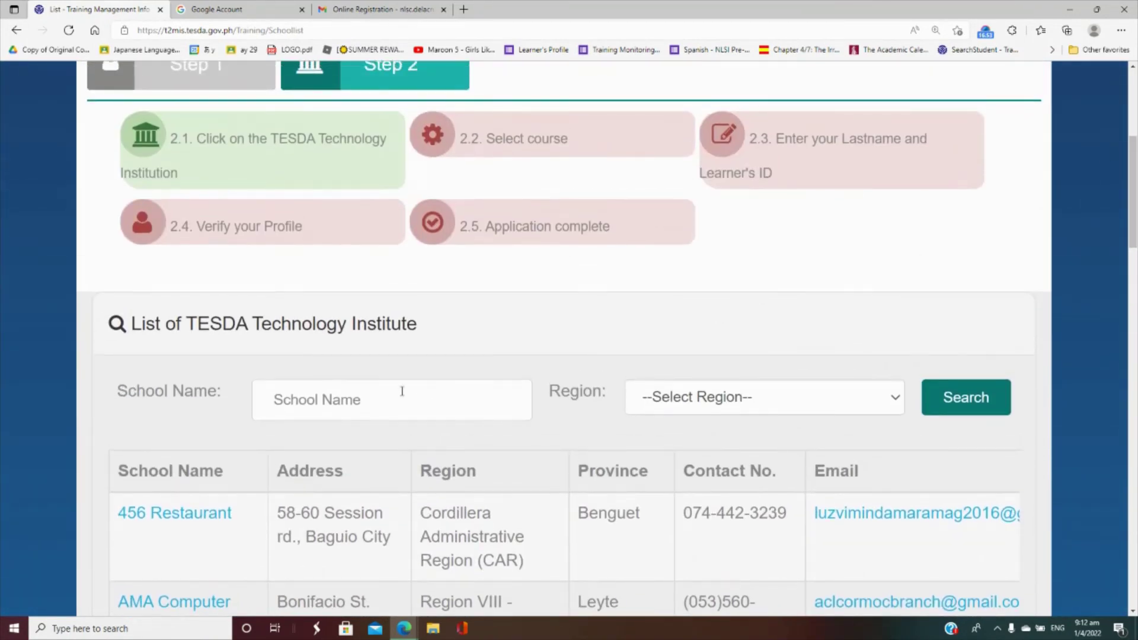
- Search schools for 'natiaonal language skills center' in National Capital Region (NCR) and view the results
{"action": "left_click", "coordinate": [381, 396]}
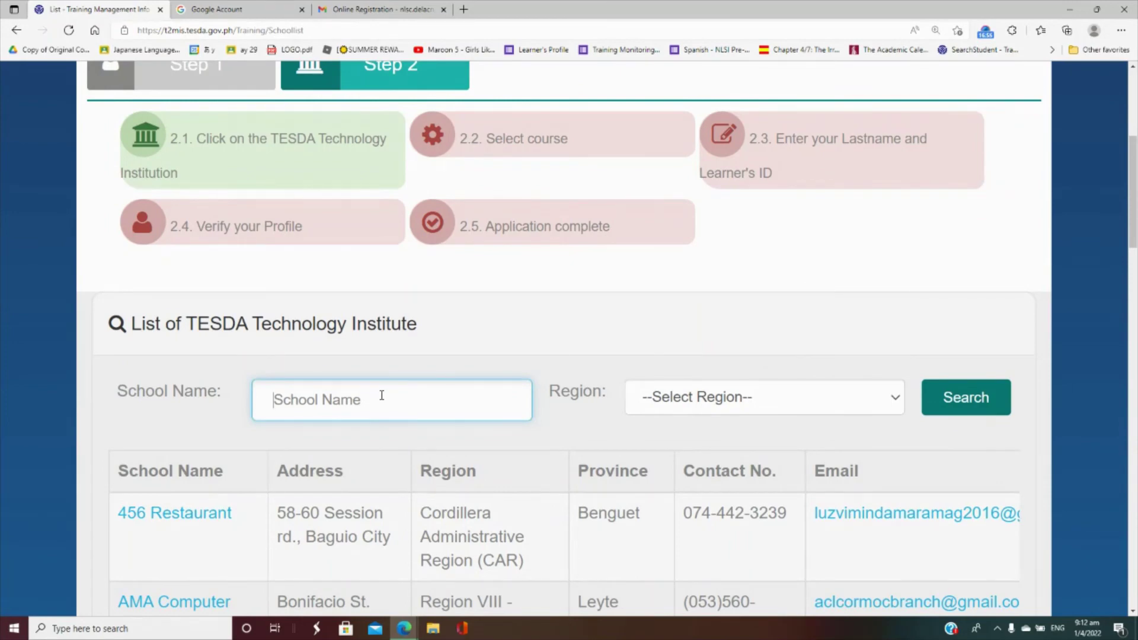
{"action": "type", "text": "natia"}
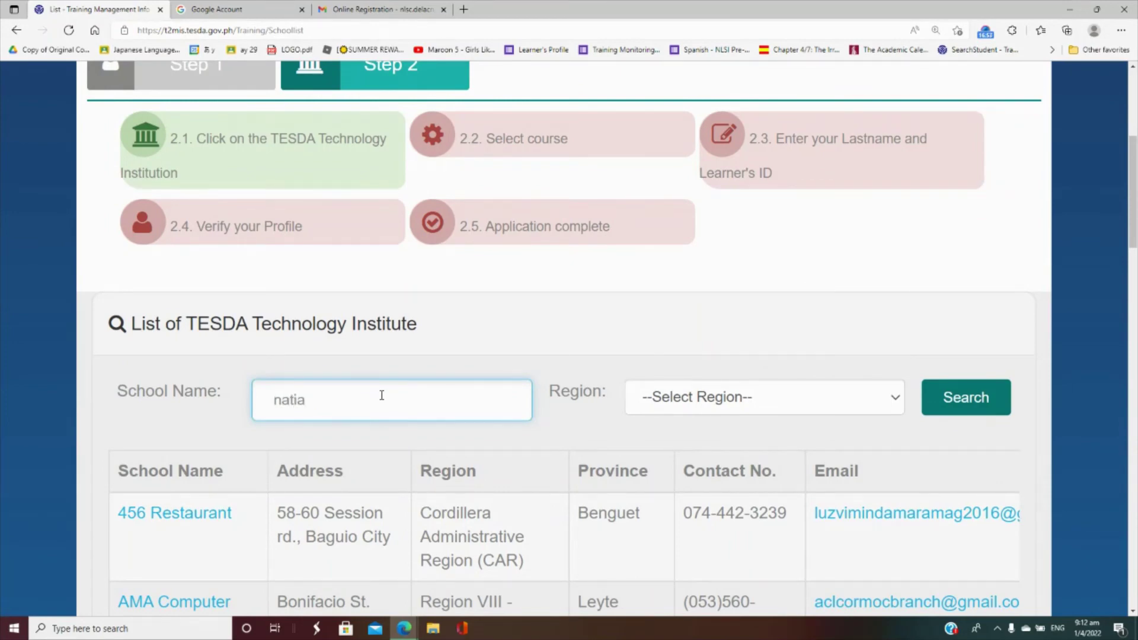
{"action": "key", "text": "BackSpace"}
{"action": "type", "text": "onal language skills "}
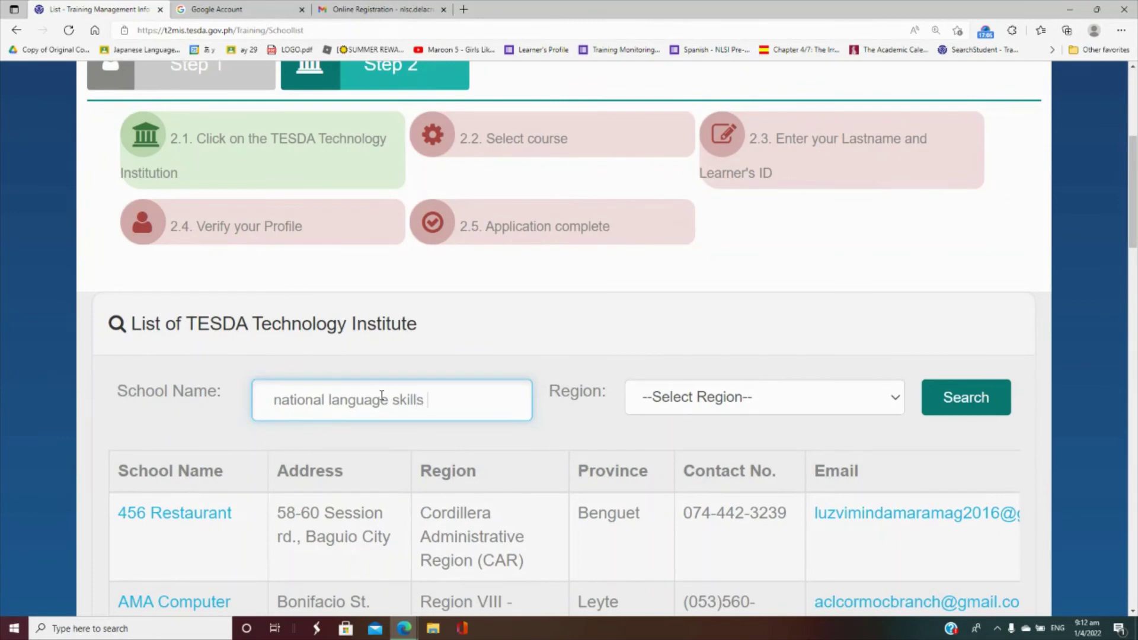
{"action": "type", "text": "center"}
{"action": "key", "text": "Tab"}
{"action": "left_click", "coordinate": [856, 391]}
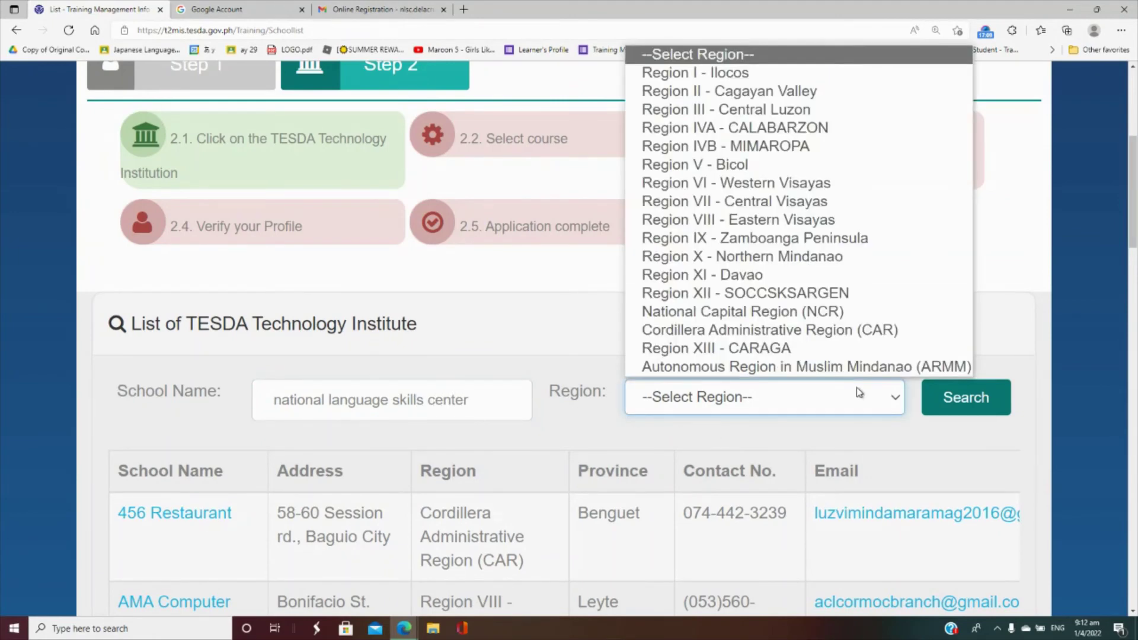
{"action": "left_click", "coordinate": [839, 313]}
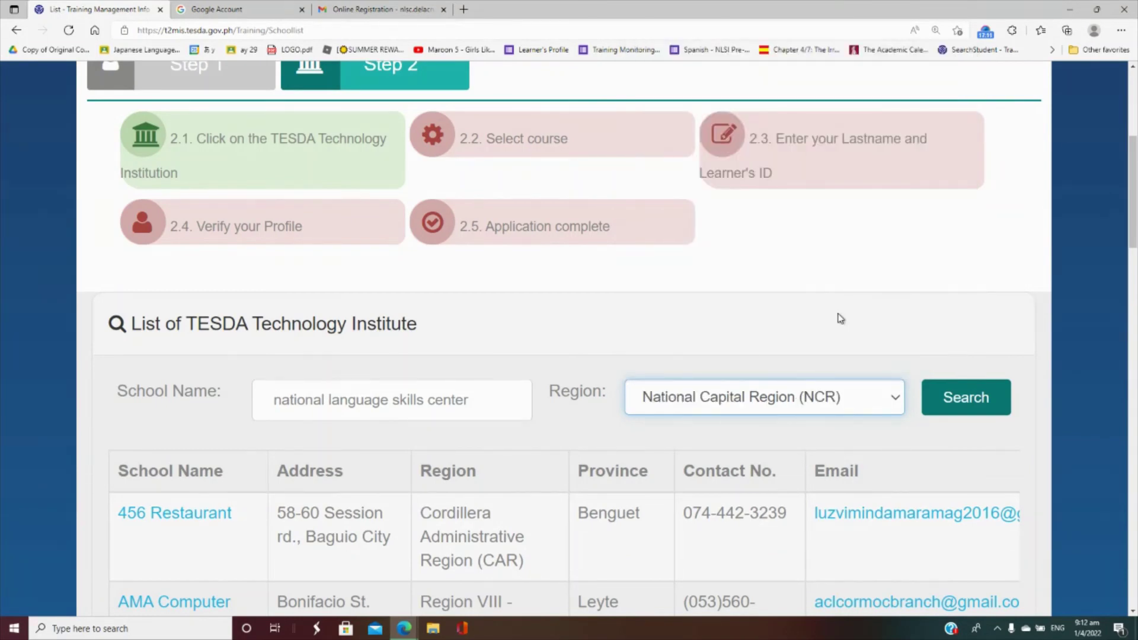
{"action": "left_click", "coordinate": [952, 395]}
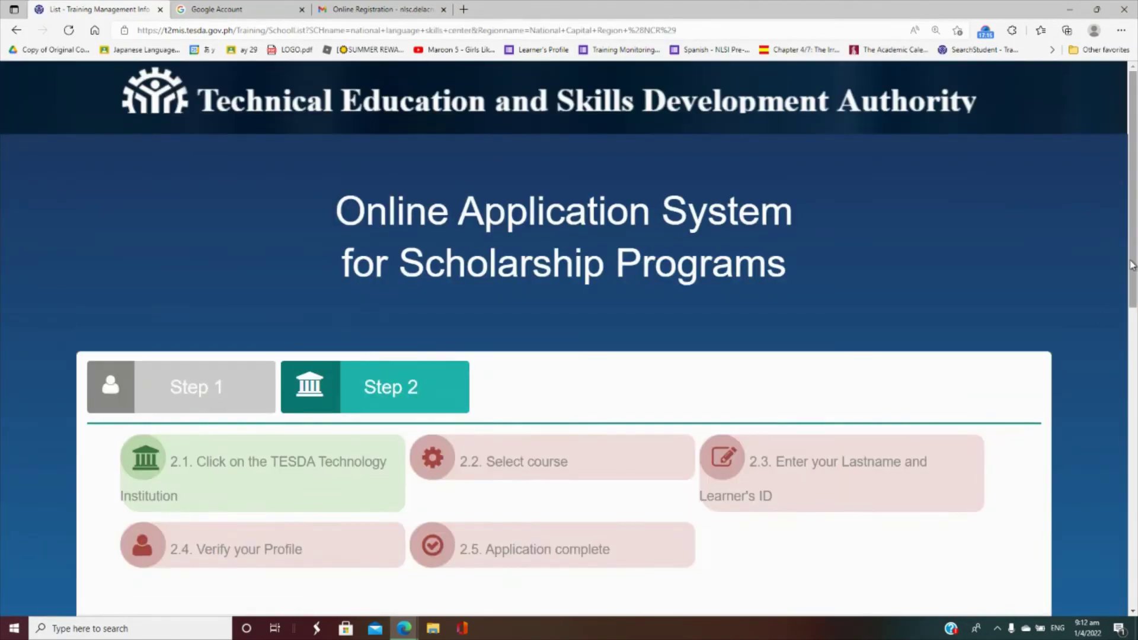
{"action": "left_click_drag", "start_coordinate": [1133, 265], "coordinate": [1135, 456]}
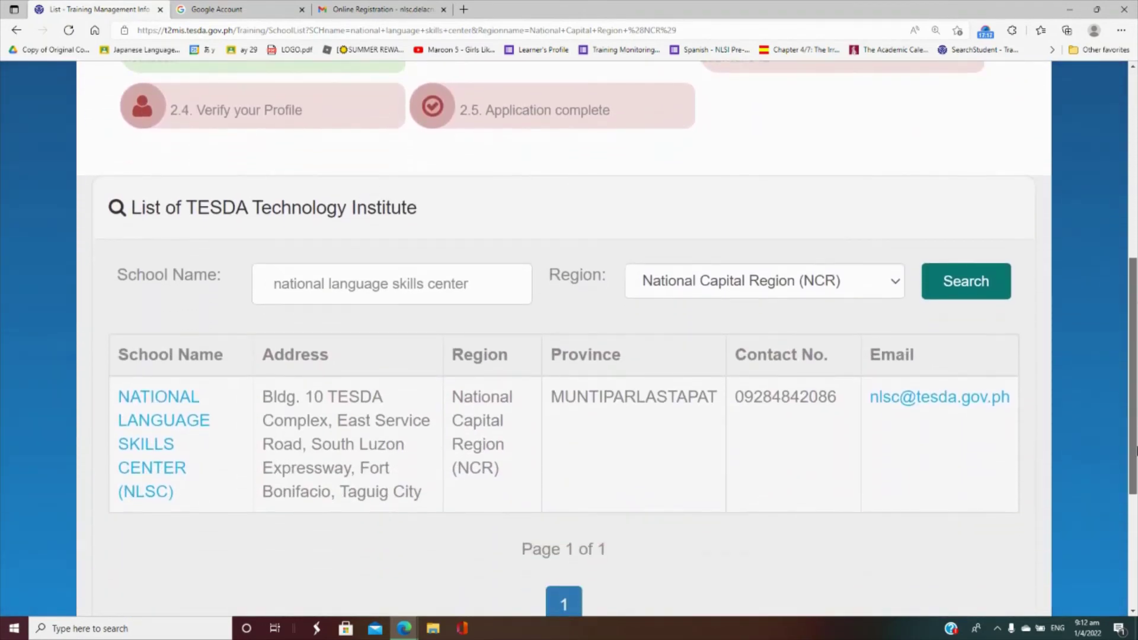
- Open the National Language Skills Center (NLSC) page and scroll to its Qualifications table
{"action": "left_click", "coordinate": [141, 445]}
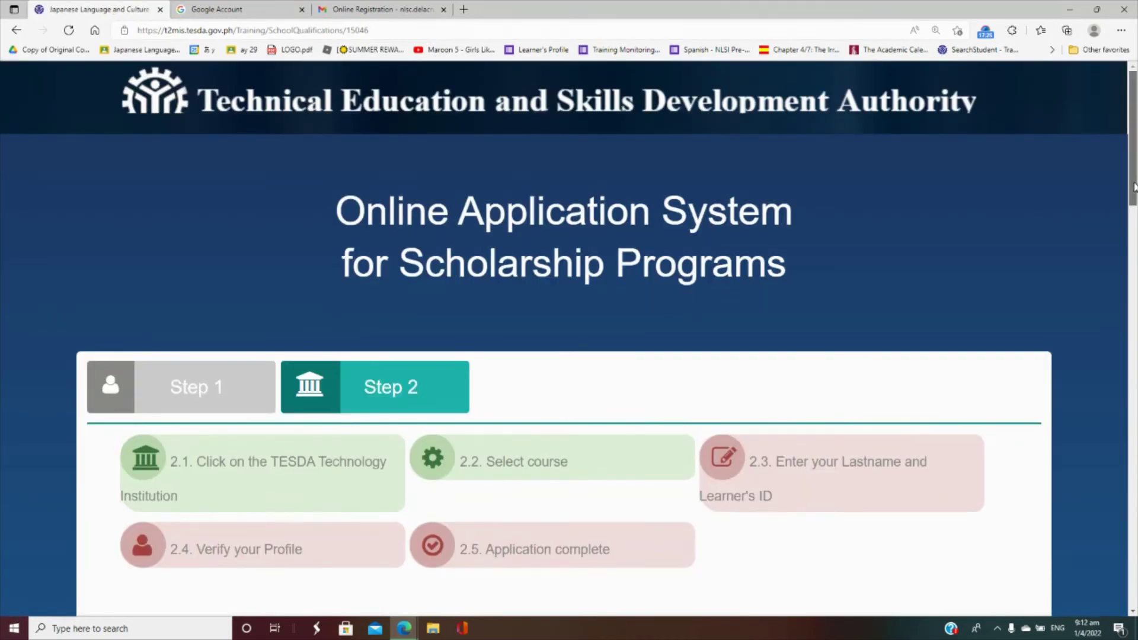
{"action": "left_click_drag", "start_coordinate": [1132, 184], "coordinate": [1137, 326]}
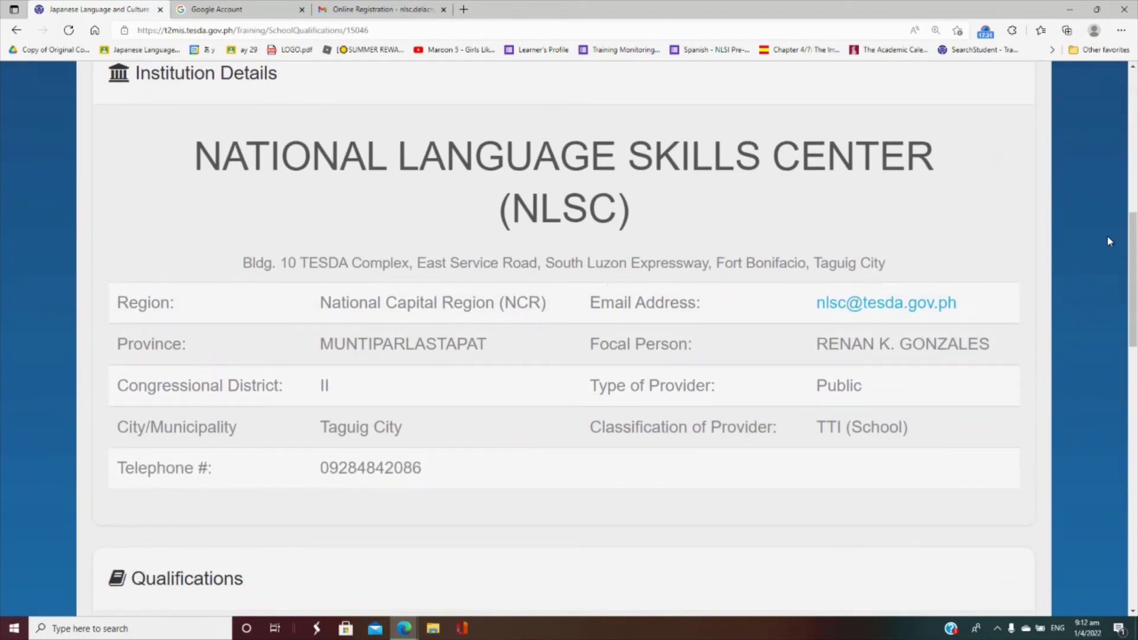
{"action": "left_click_drag", "start_coordinate": [1135, 246], "coordinate": [1136, 301]}
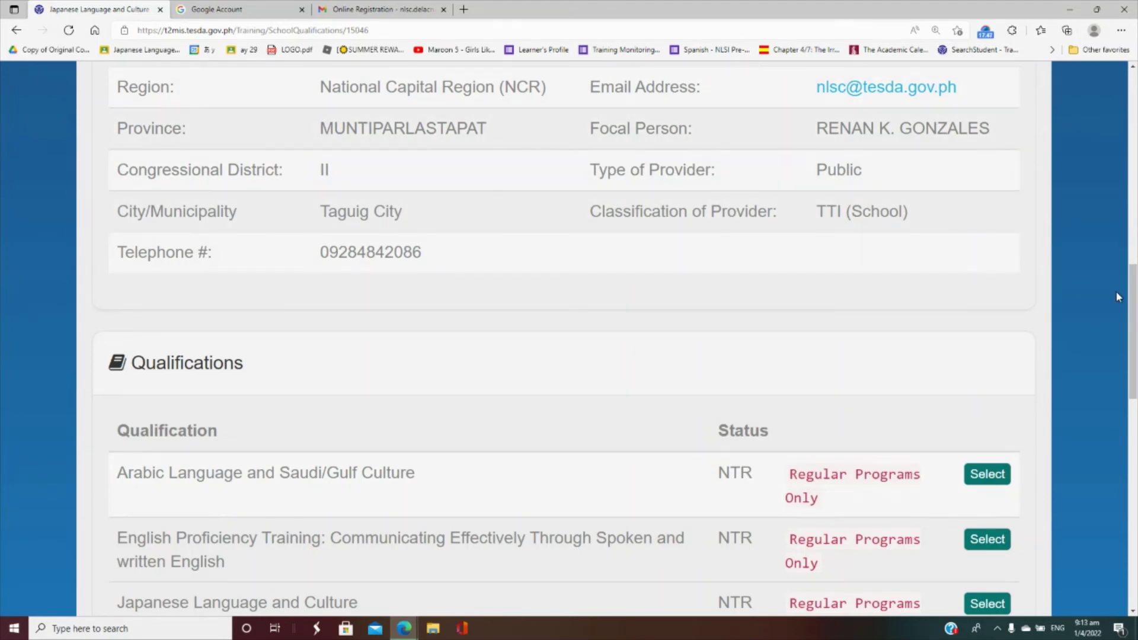
{"action": "left_click_drag", "start_coordinate": [1130, 303], "coordinate": [1131, 315]}
{"action": "scroll", "coordinate": [1131, 315], "scroll_direction": "down", "scroll_amount": 3}
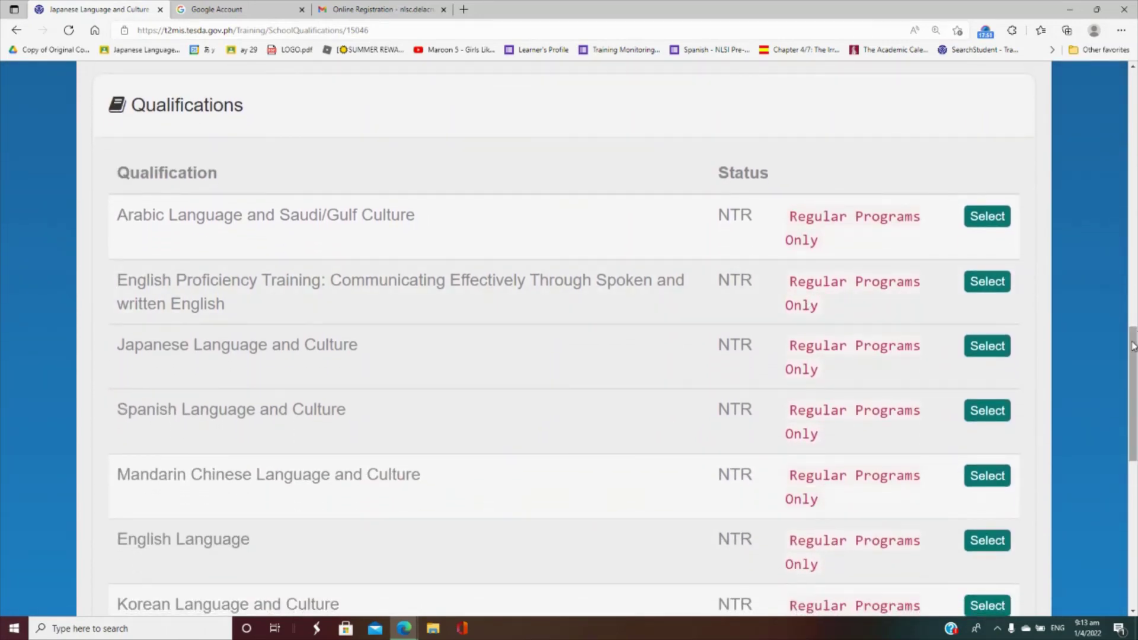
{"action": "left_click_drag", "start_coordinate": [1134, 346], "coordinate": [1135, 449]}
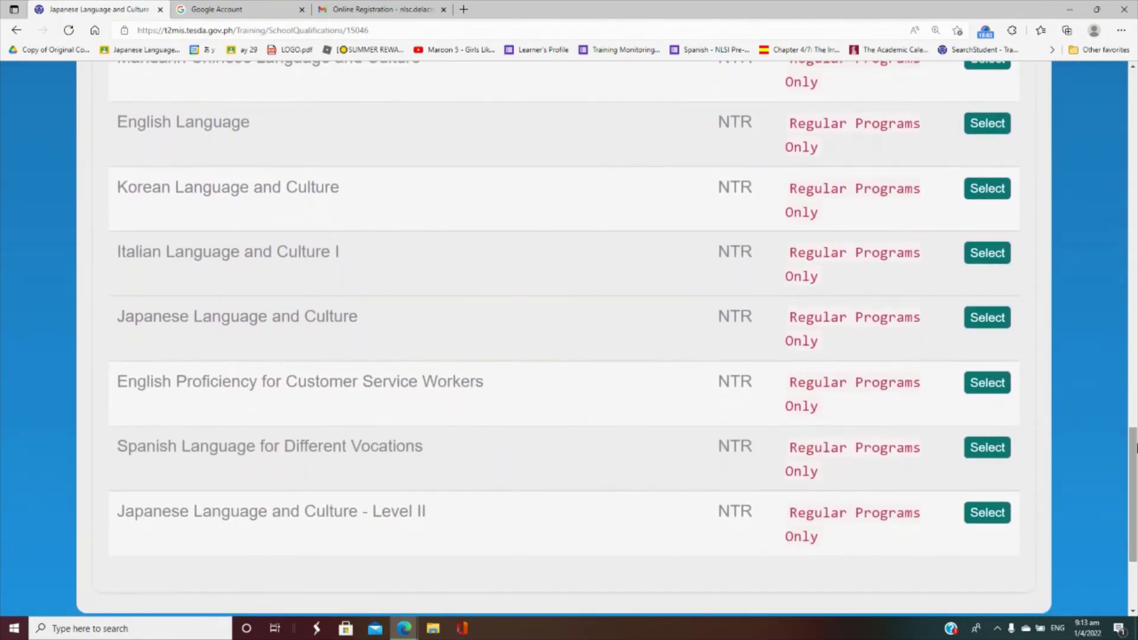
- Select Spanish Language for Different Vocations and enter the applicant's last name in the application form
{"action": "left_click", "coordinate": [994, 455]}
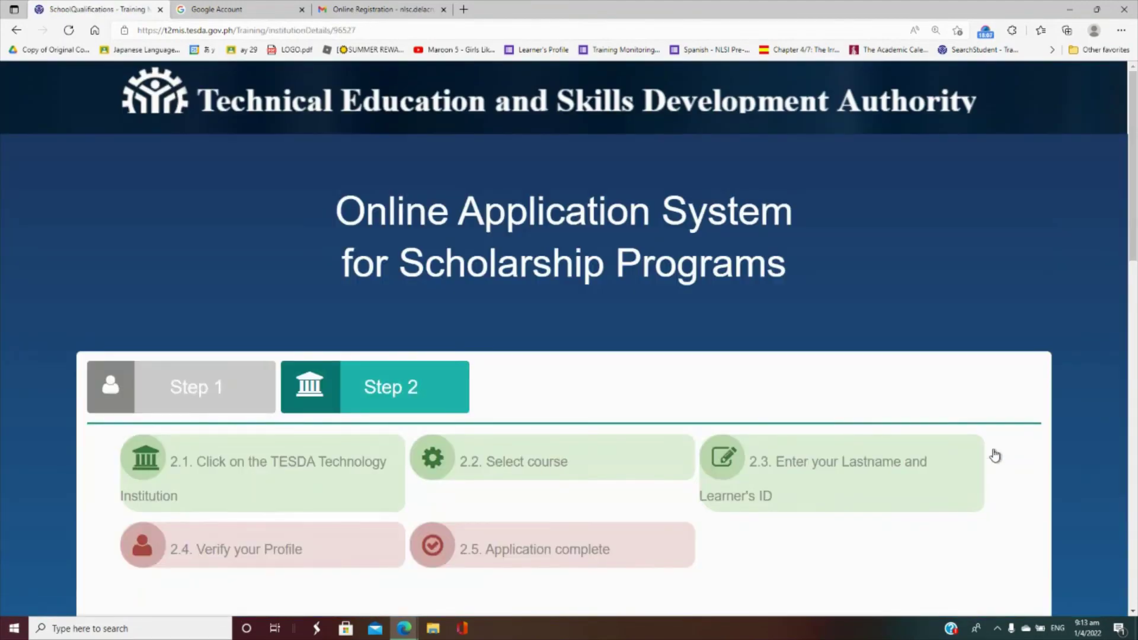
{"action": "left_click_drag", "start_coordinate": [1131, 240], "coordinate": [1135, 394]}
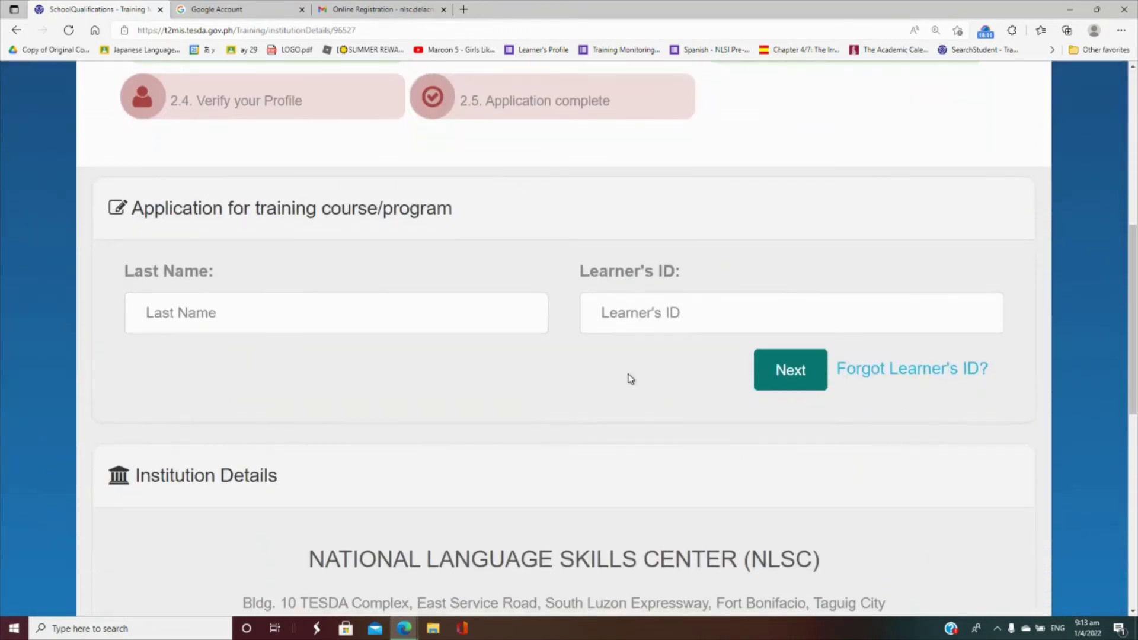
{"action": "left_click", "coordinate": [440, 319]}
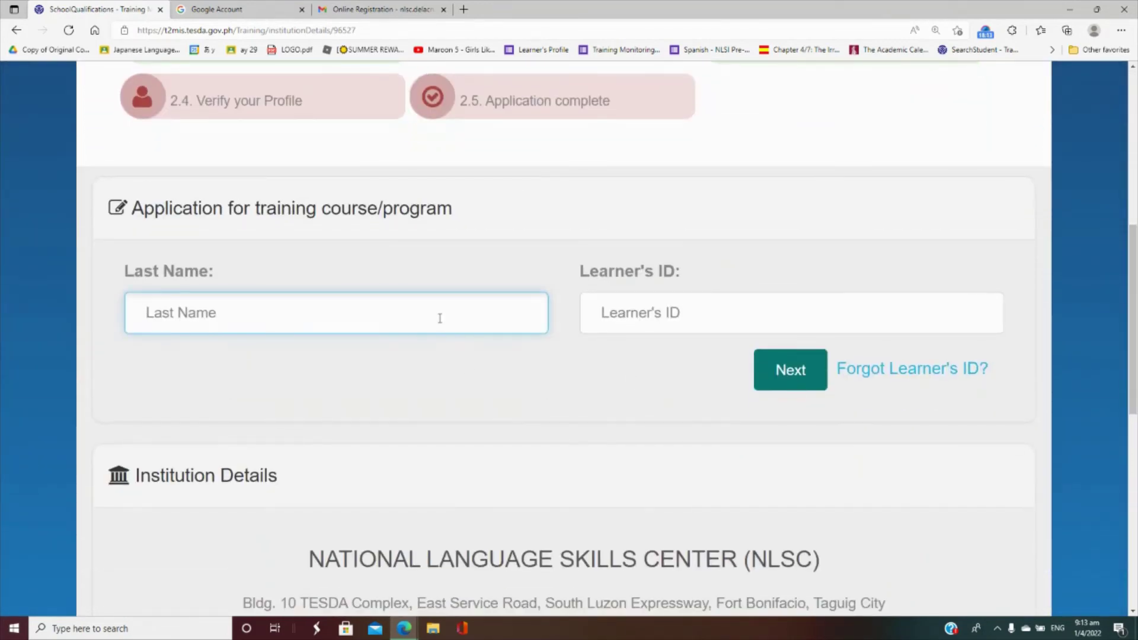
{"action": "type", "text": "Delacru"}
{"action": "key", "text": "Tab"}
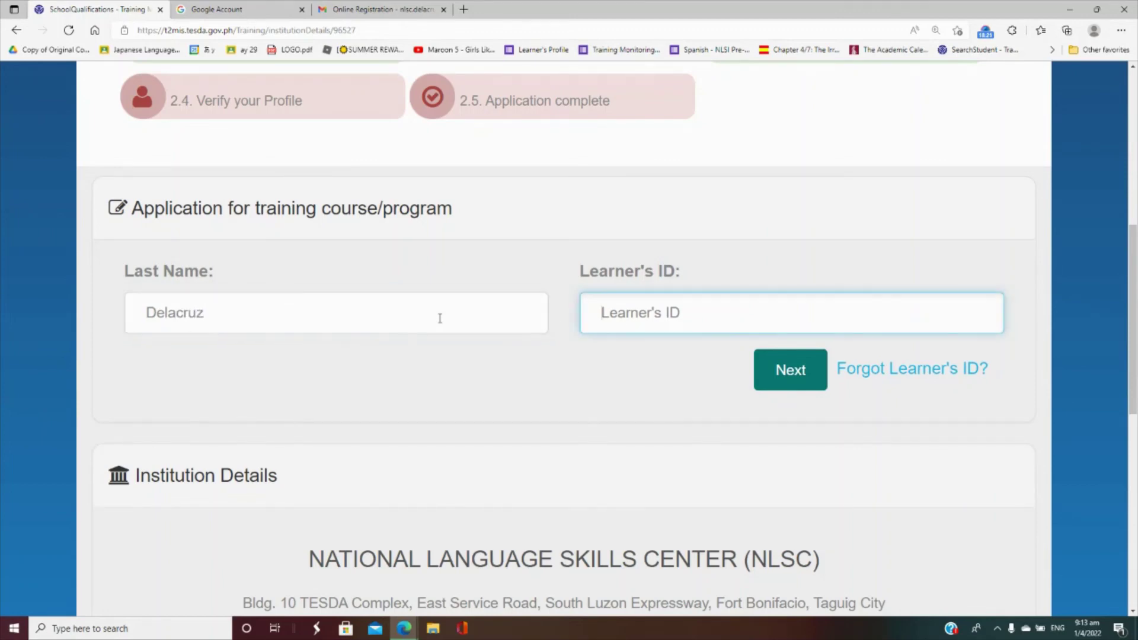
- Copy the Learner ID from the Online Registration email in Gmail
{"action": "left_click", "coordinate": [358, 7]}
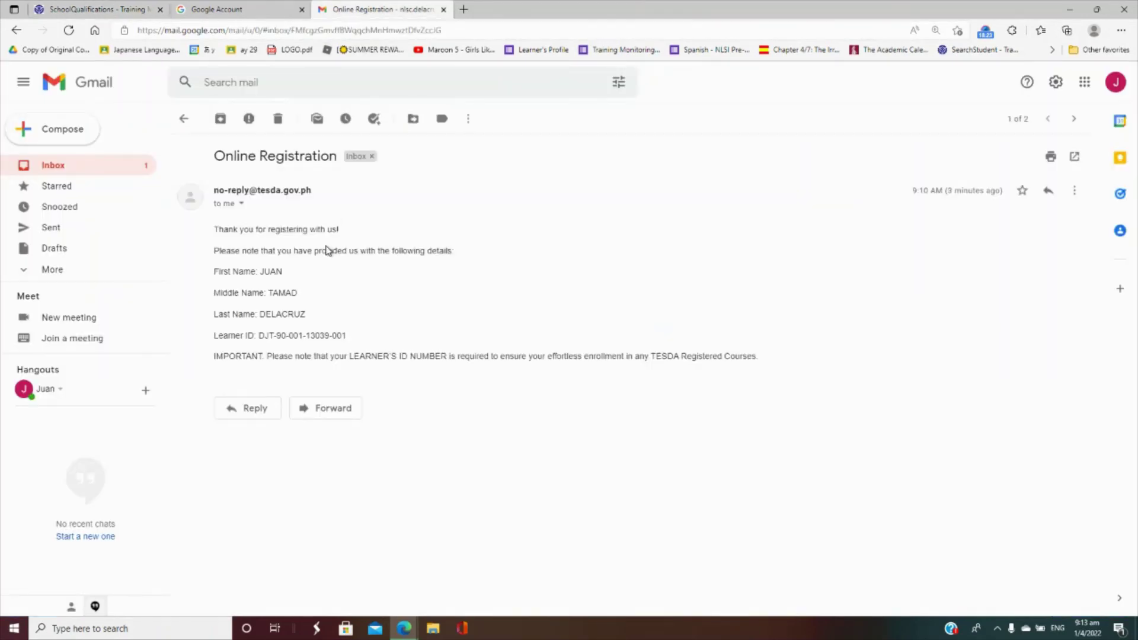
{"action": "left_click_drag", "start_coordinate": [357, 342], "coordinate": [259, 343]}
{"action": "key", "text": "ctrl+c"}
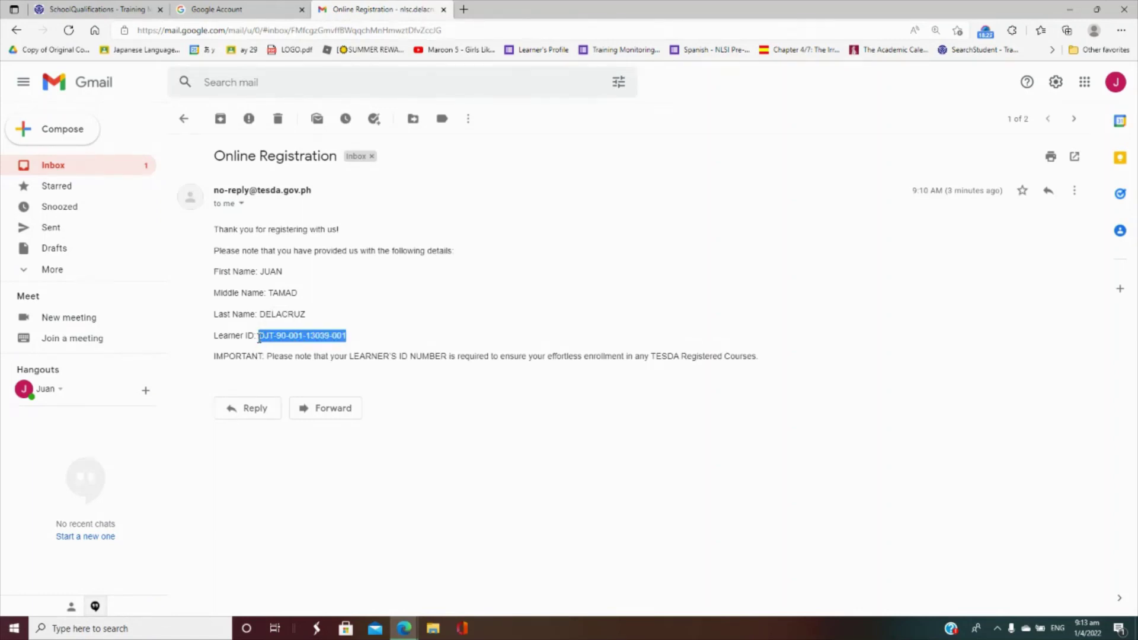
{"action": "left_click", "coordinate": [286, 7]}
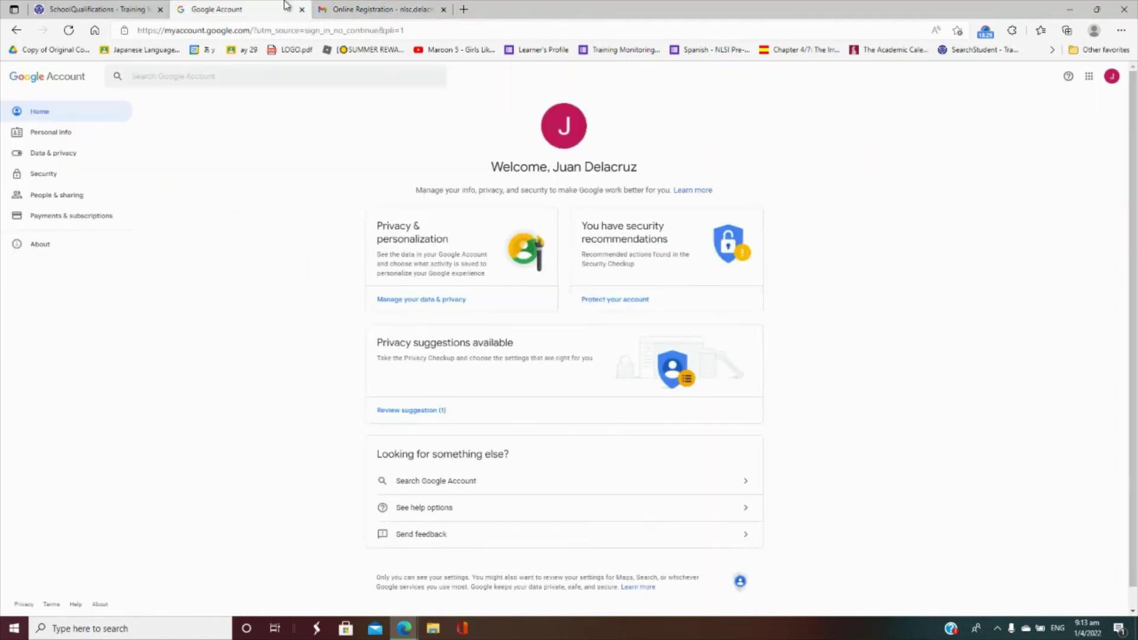
- Paste the Learner ID into the TESDA form and submit it to reach Student Details
{"action": "left_click", "coordinate": [89, 9]}
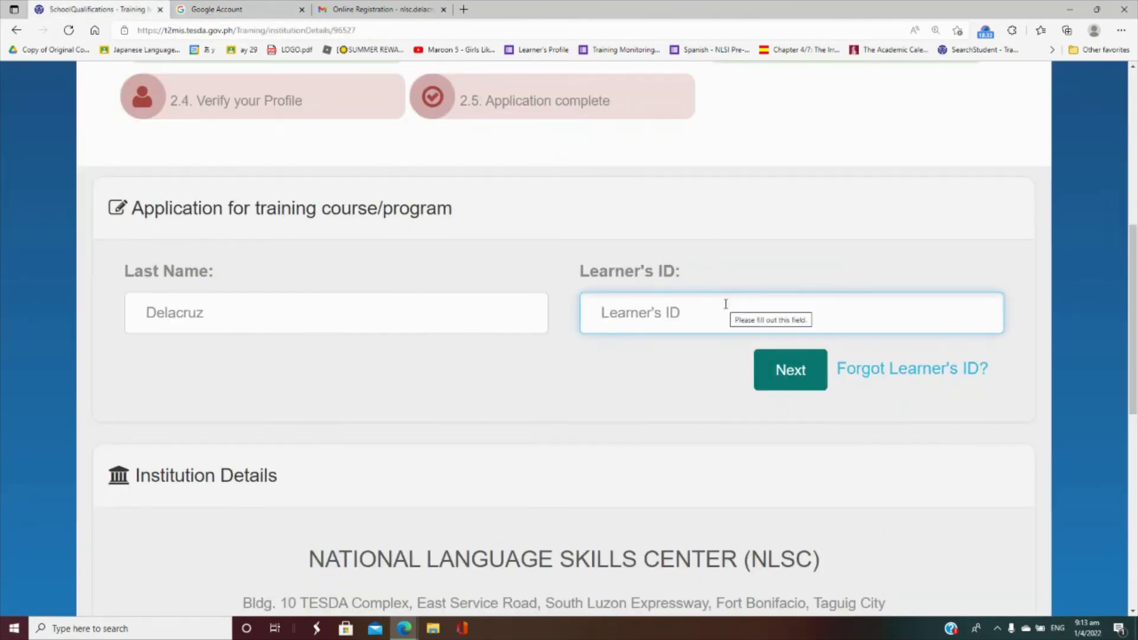
{"action": "key", "text": "ctrl+v"}
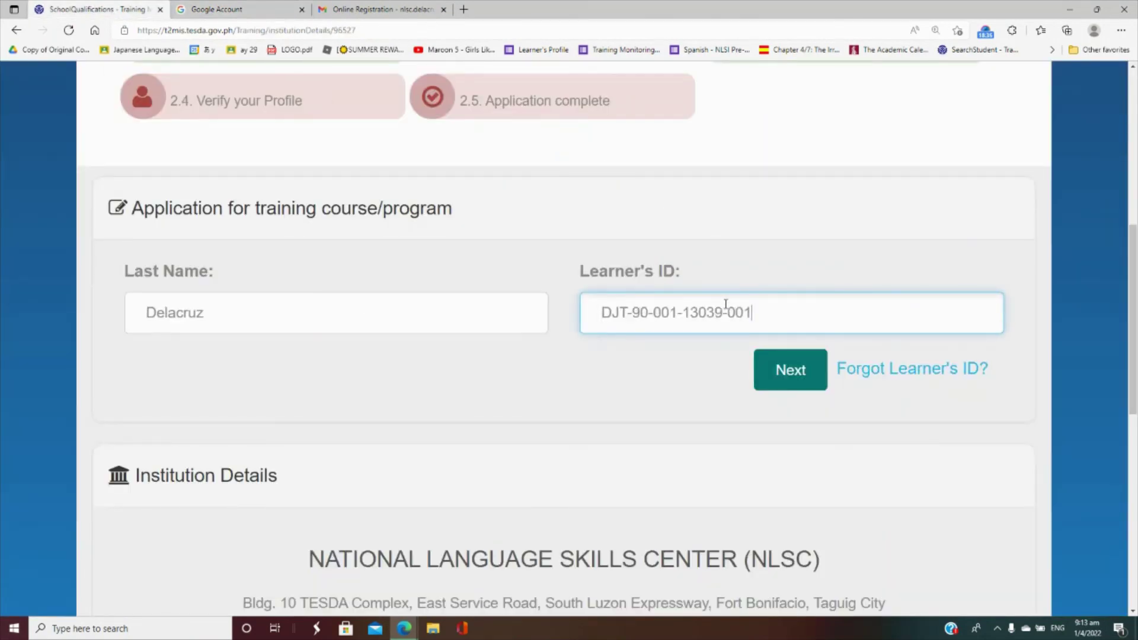
{"action": "left_click", "coordinate": [773, 370]}
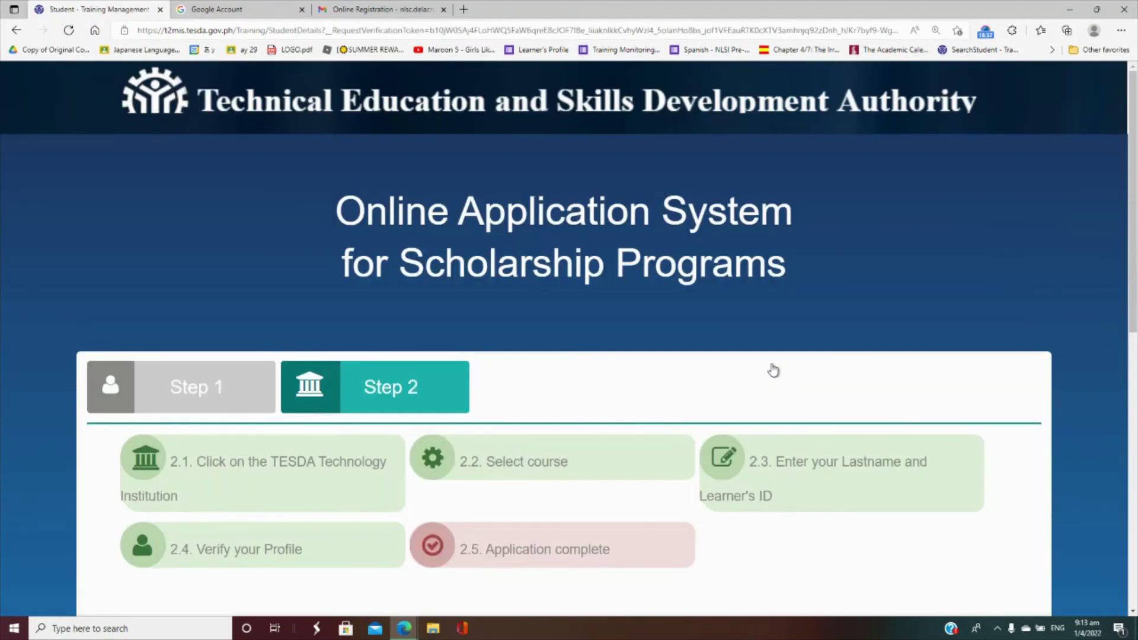
{"action": "left_click_drag", "start_coordinate": [1135, 306], "coordinate": [1136, 500]}
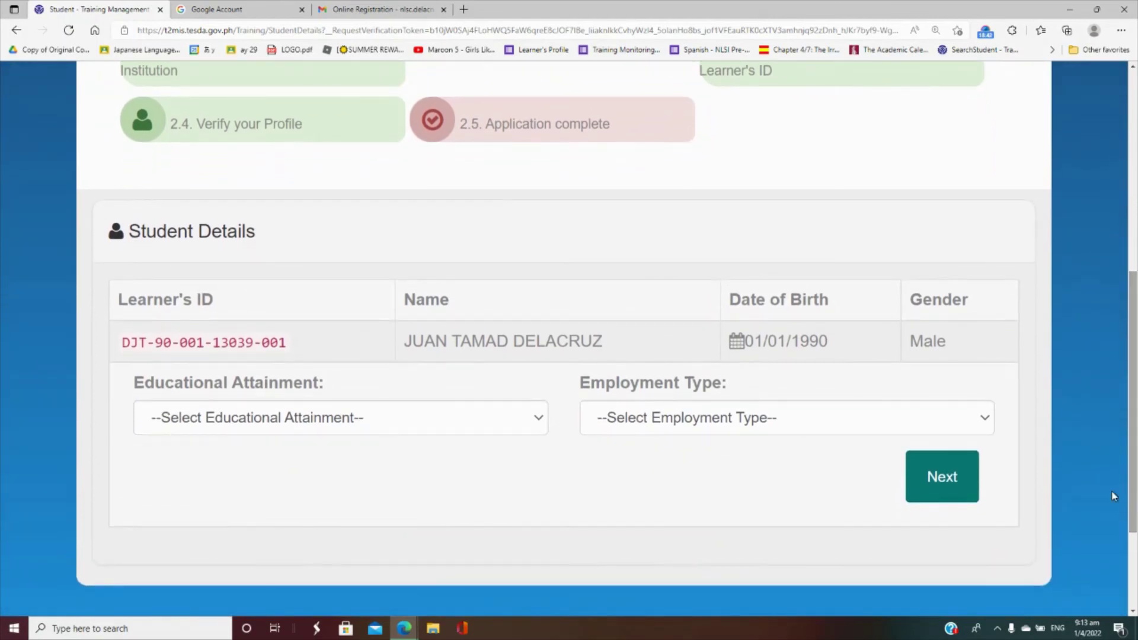
- Set Educational Attainment to College Graduate and Employment Type to Unemployed, then submit and confirm
{"action": "left_click", "coordinate": [527, 428]}
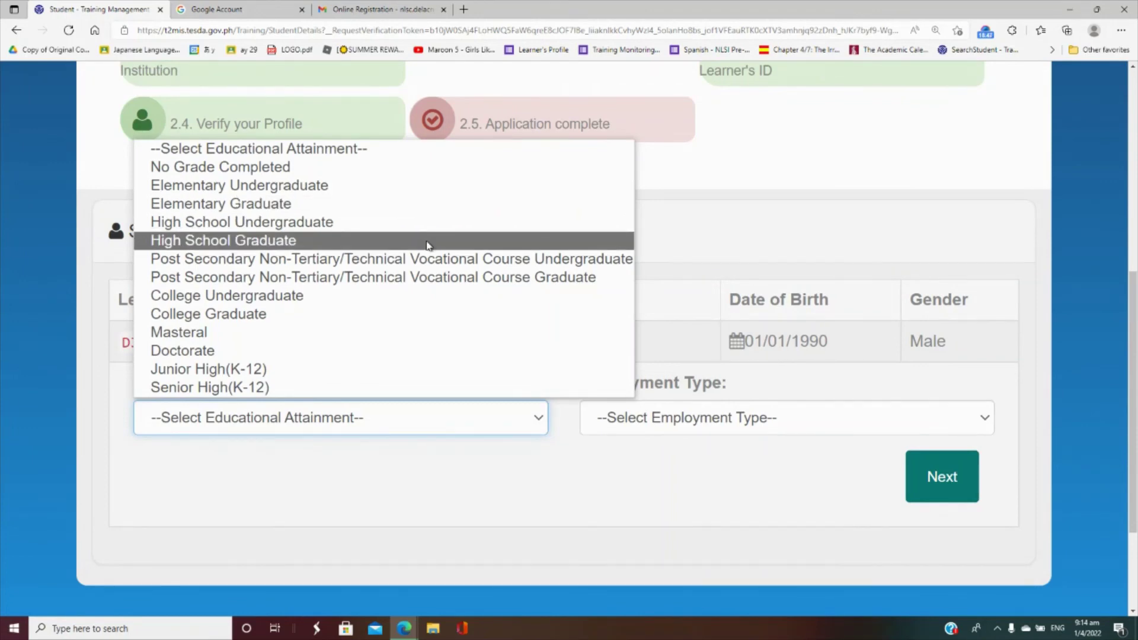
{"action": "left_click", "coordinate": [415, 310]}
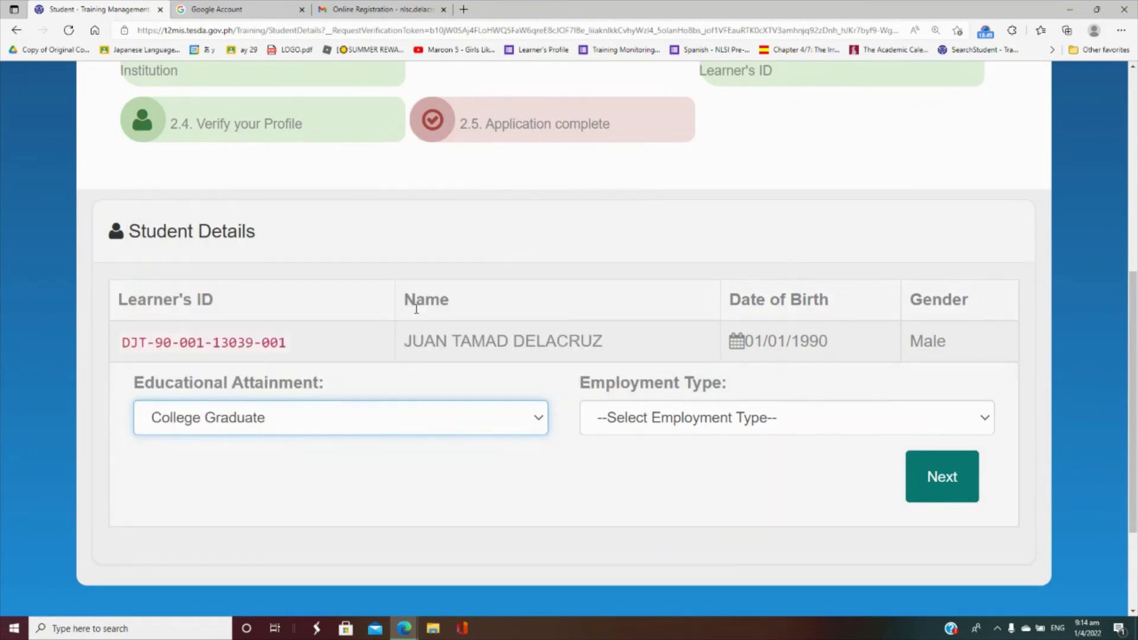
{"action": "left_click", "coordinate": [631, 416]}
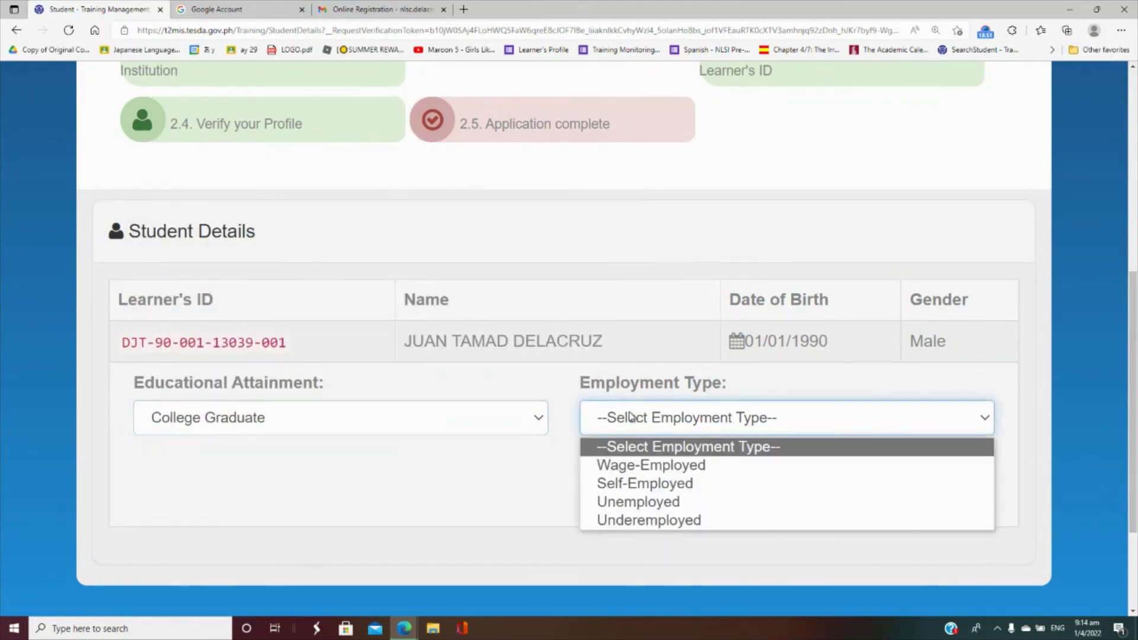
{"action": "left_click", "coordinate": [657, 503]}
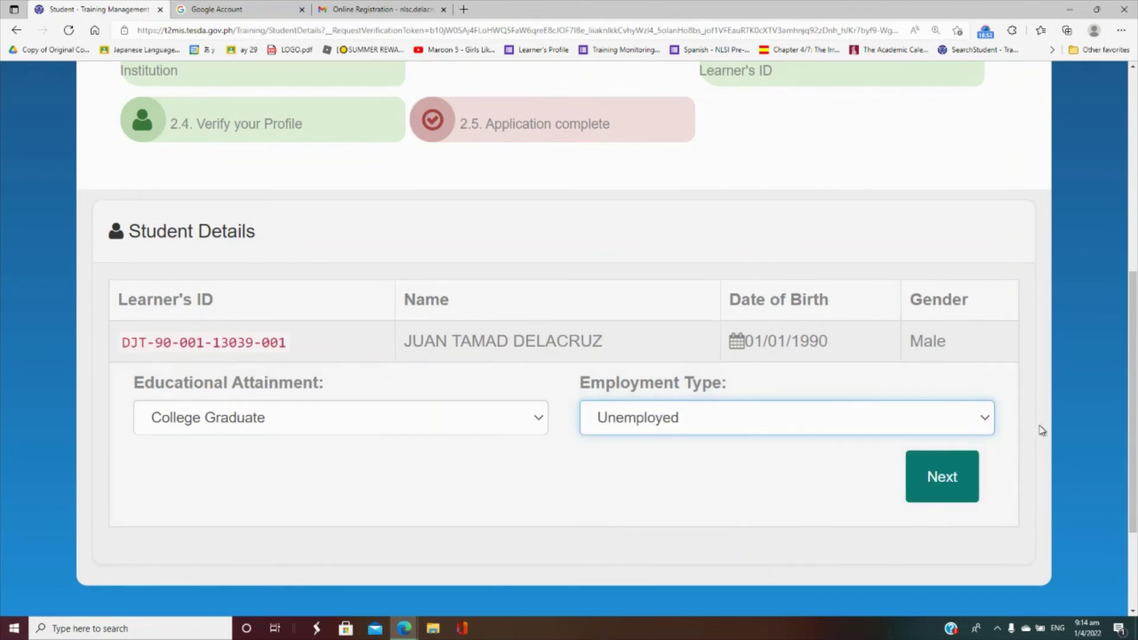
{"action": "left_click", "coordinate": [949, 477]}
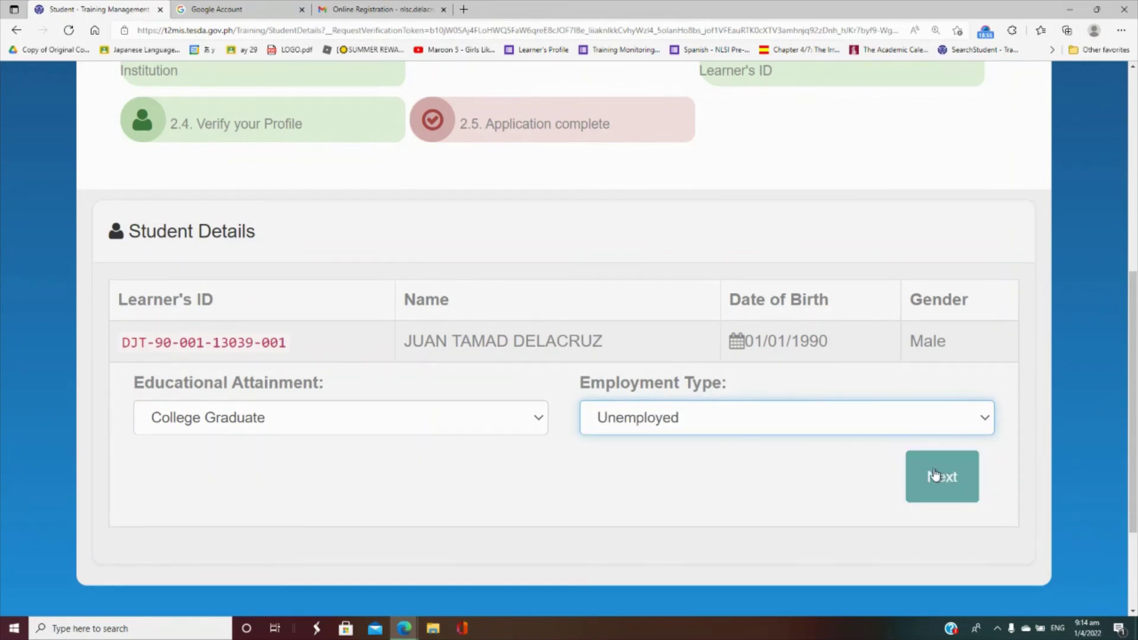
{"action": "left_click", "coordinate": [931, 478]}
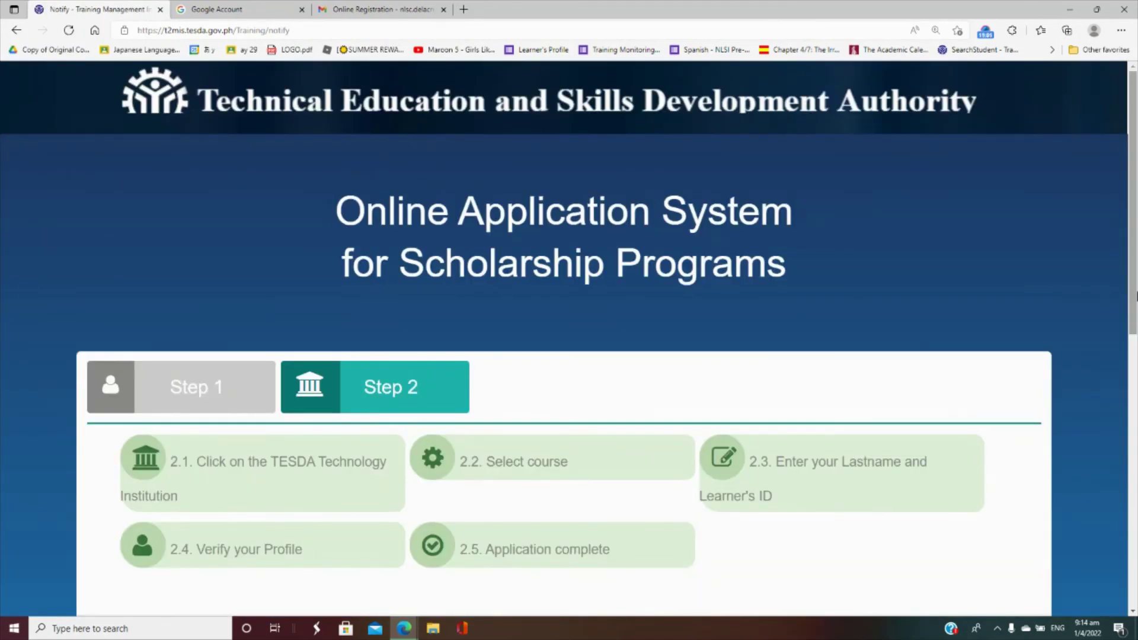
{"action": "left_click_drag", "start_coordinate": [1129, 293], "coordinate": [1134, 474]}
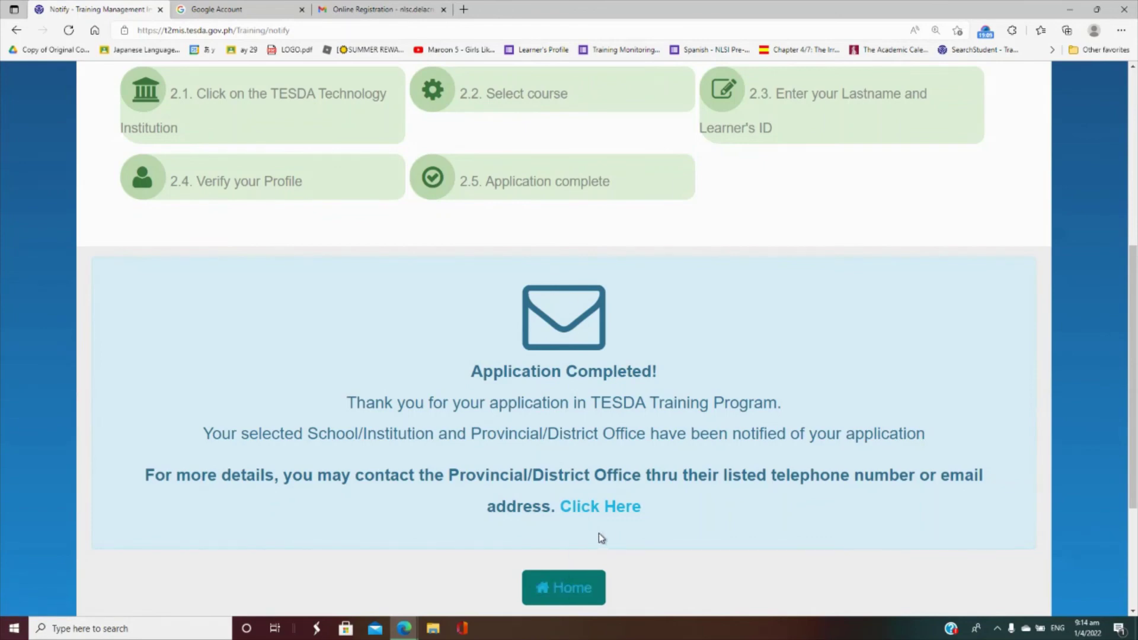
{"action": "left_click_drag", "start_coordinate": [1136, 392], "coordinate": [1136, 205]}
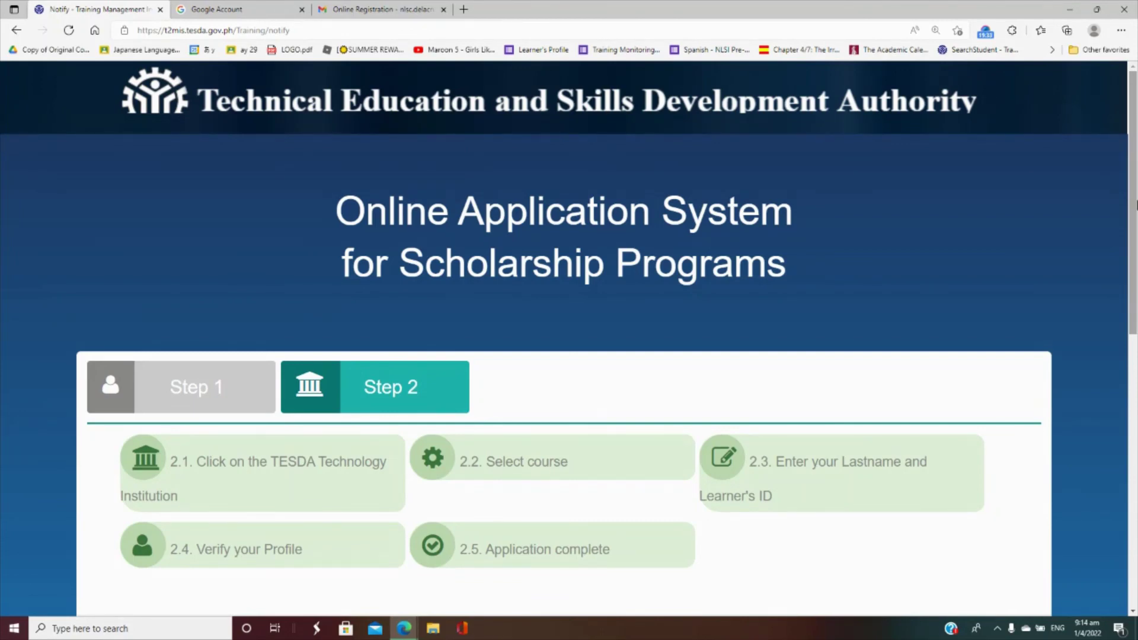
{"action": "left_click_drag", "start_coordinate": [1136, 205], "coordinate": [1136, 241]}
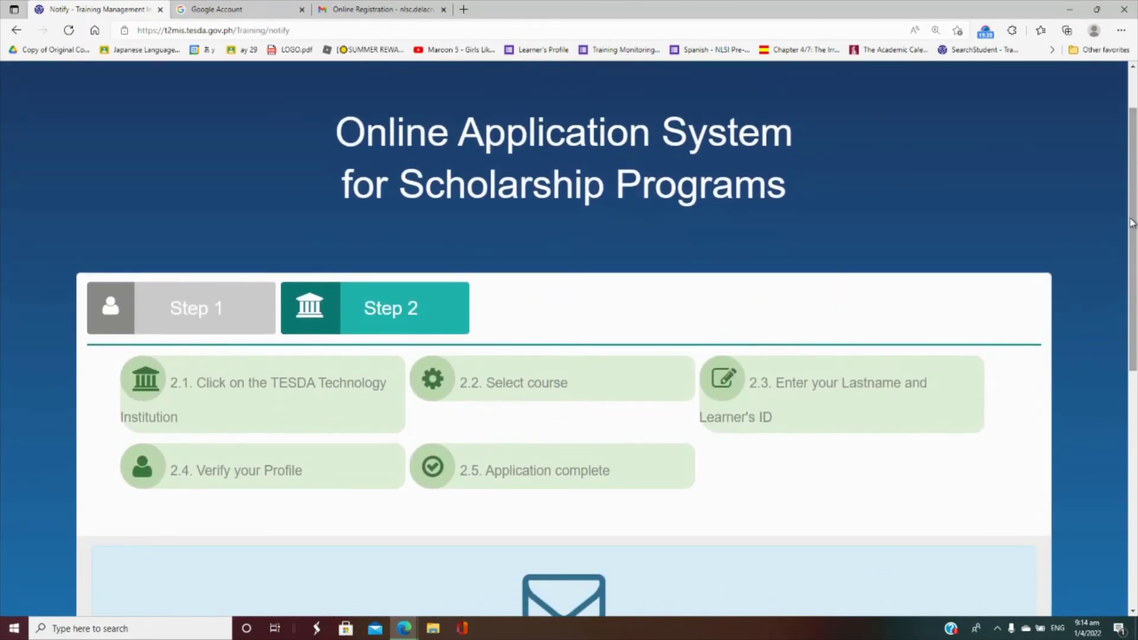
{"action": "left_click_drag", "start_coordinate": [1132, 259], "coordinate": [1136, 377]}
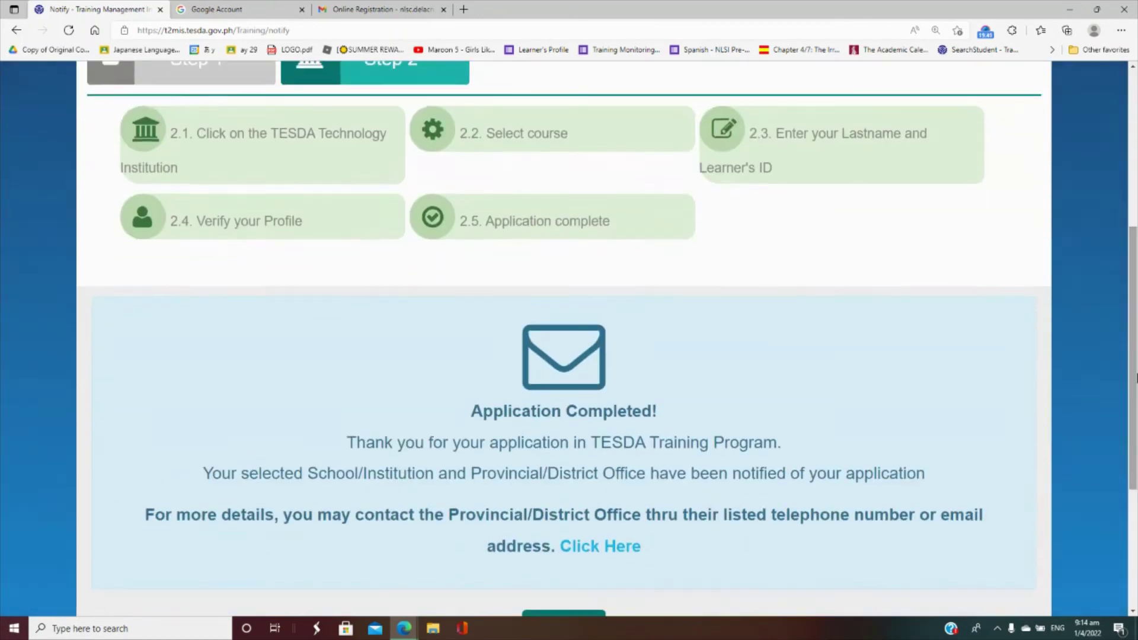